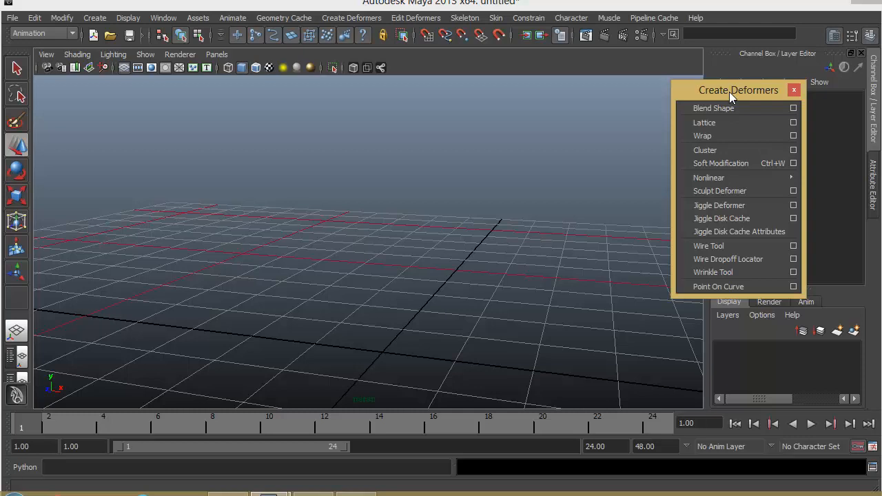
- Create a polygon sphere at the origin
{"action": "right_click_drag", "start_coordinate": [525, 308], "coordinate": [342, 299], "text": "alt"}
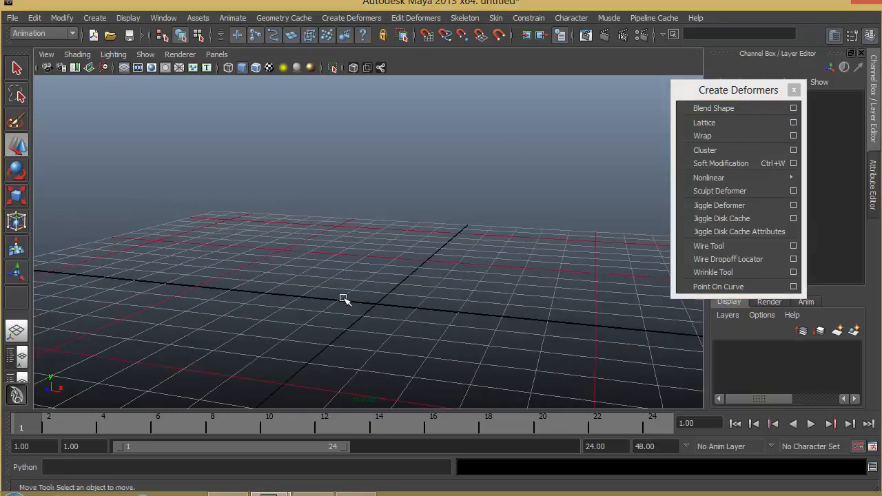
{"action": "middle_click_drag", "start_coordinate": [475, 301], "coordinate": [464, 283], "text": "alt"}
{"action": "middle_click_drag", "start_coordinate": [389, 285], "coordinate": [395, 288], "text": "alt"}
{"action": "left_click_drag", "start_coordinate": [395, 289], "coordinate": [420, 272], "text": "alt"}
{"action": "left_click", "coordinate": [95, 17]}
{"action": "mouse_move", "coordinate": [108, 54]}
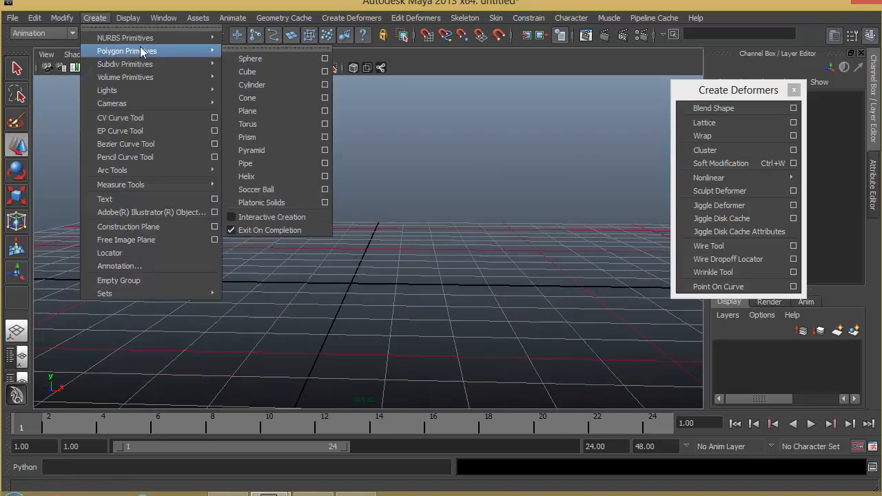
{"action": "left_click", "coordinate": [259, 57]}
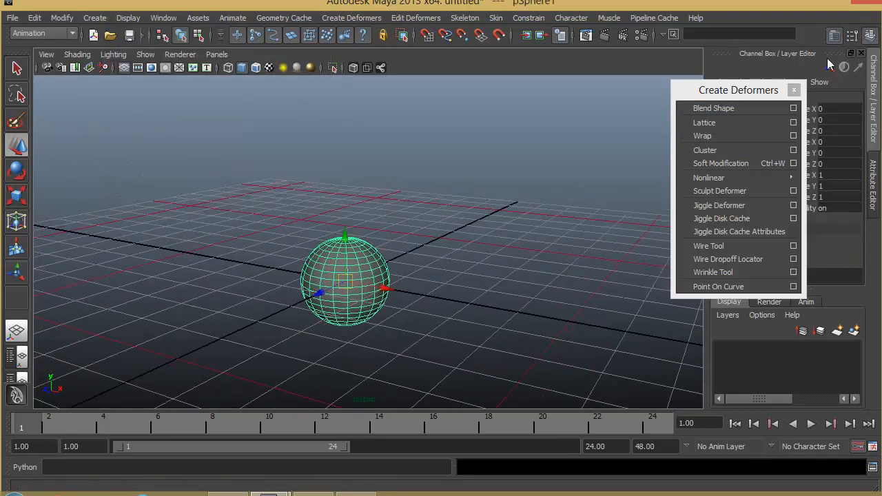
- Set the sphere's Subdivisions Axis and Subdivisions Height to 8
{"action": "left_click_drag", "start_coordinate": [729, 92], "coordinate": [611, 77]}
{"action": "left_click", "coordinate": [743, 252]}
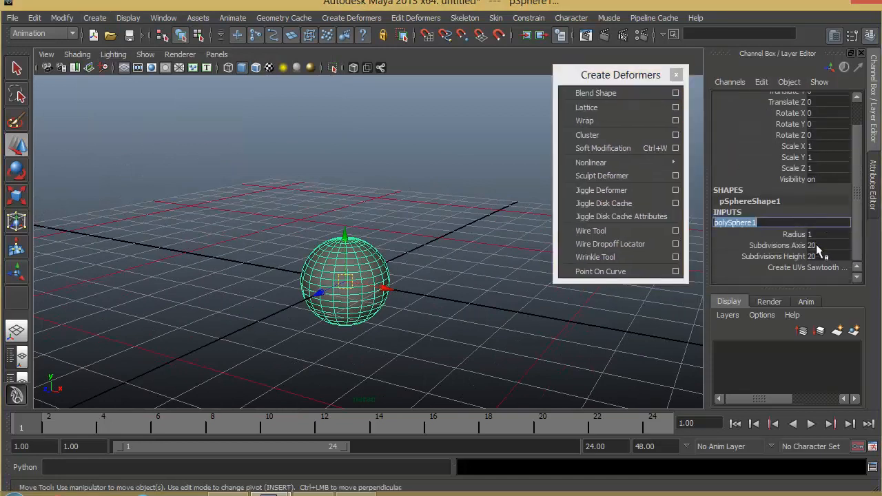
{"action": "left_click_drag", "start_coordinate": [795, 243], "coordinate": [796, 257]}
{"action": "left_click", "coordinate": [826, 255]}
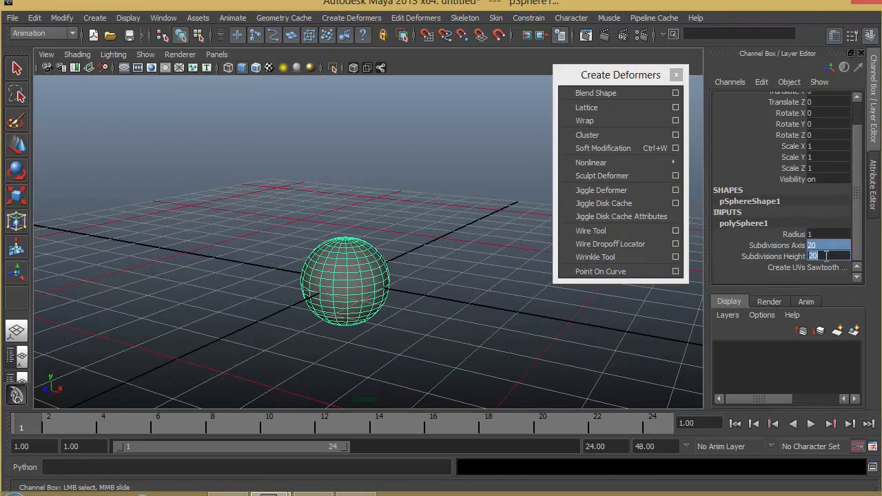
{"action": "key", "text": "Return"}
- Duplicate the sphere and move the copy along Z to about -3.21
{"action": "left_click_drag", "start_coordinate": [305, 331], "coordinate": [329, 245], "text": "alt"}
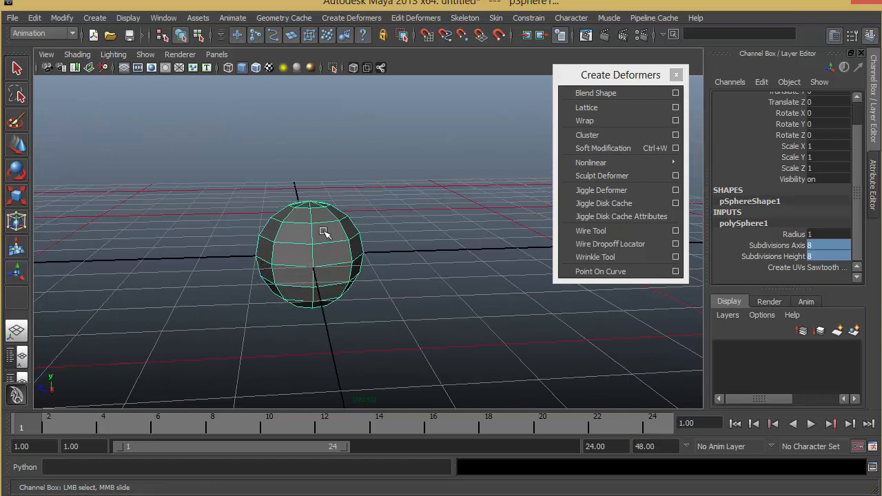
{"action": "right_click_drag", "start_coordinate": [321, 232], "coordinate": [305, 337]}
{"action": "key", "text": "w"}
{"action": "left_click", "coordinate": [276, 222]}
{"action": "left_click_drag", "start_coordinate": [409, 307], "coordinate": [326, 307], "text": "alt"}
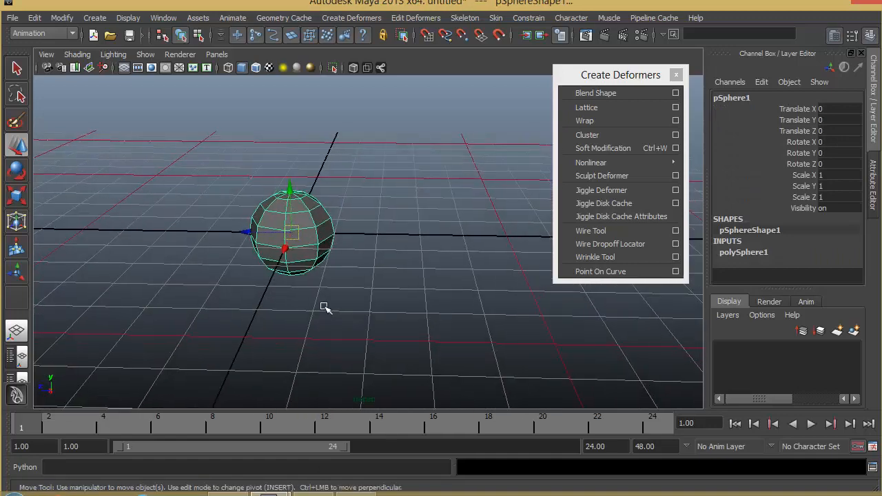
{"action": "key", "text": "ctrl+d"}
{"action": "left_click_drag", "start_coordinate": [245, 229], "coordinate": [384, 235]}
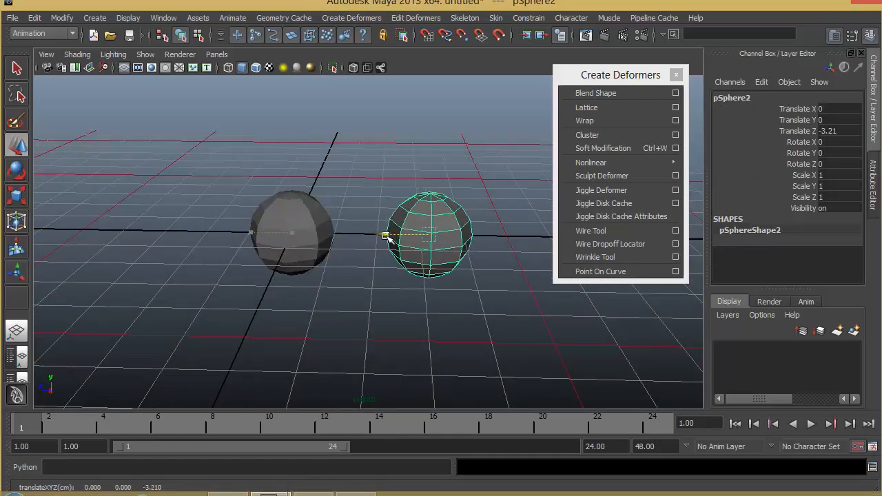
- In the side view, scale the copy's middle vertex ring inward to about 0.43 to form a narrow waist
{"action": "middle_click_drag", "start_coordinate": [438, 255], "coordinate": [324, 256], "text": "alt"}
{"action": "right_click_drag", "start_coordinate": [324, 255], "coordinate": [400, 263], "text": "alt"}
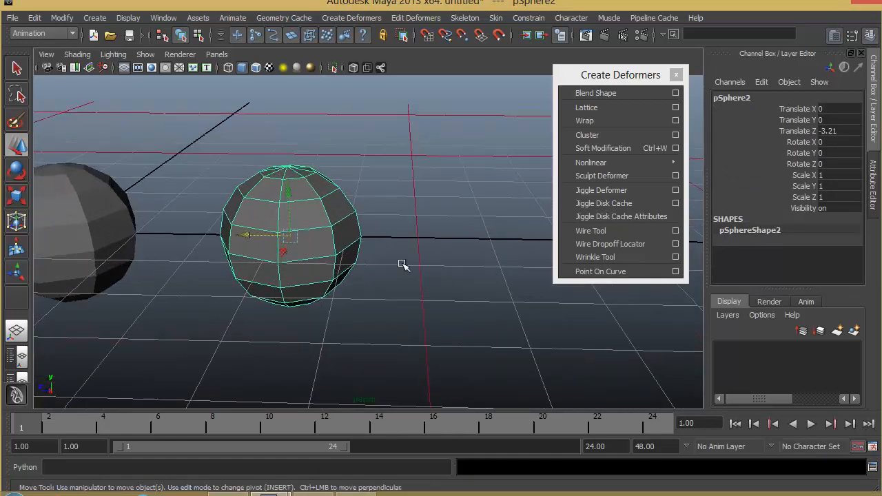
{"action": "left_click_drag", "start_coordinate": [402, 263], "coordinate": [332, 254], "text": "alt"}
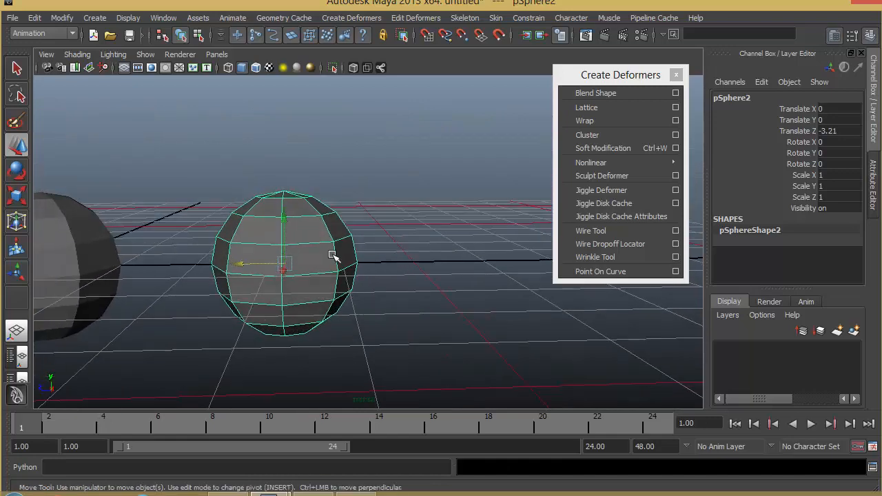
{"action": "right_click_drag", "start_coordinate": [358, 269], "coordinate": [336, 272]}
{"action": "key", "text": "space"}
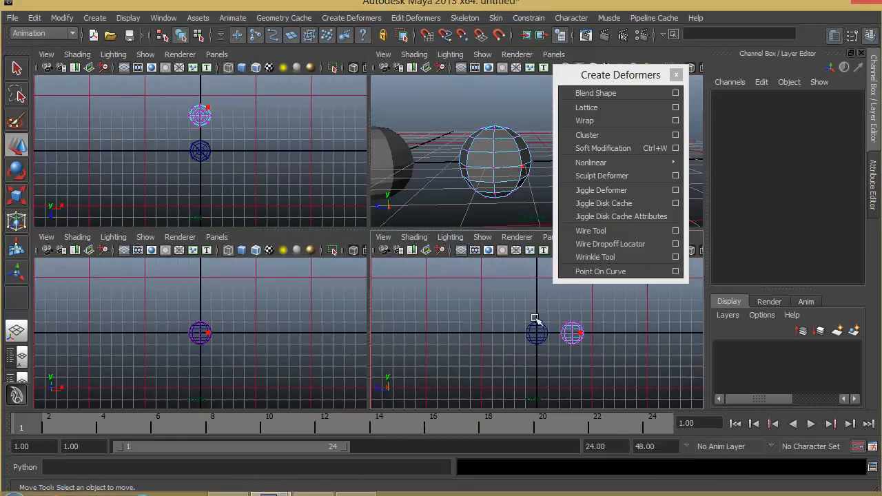
{"action": "key", "text": "space"}
{"action": "middle_click_drag", "start_coordinate": [418, 279], "coordinate": [324, 281], "text": "alt"}
{"action": "right_click_drag", "start_coordinate": [323, 281], "coordinate": [365, 277], "text": "alt"}
{"action": "left_click_drag", "start_coordinate": [272, 240], "coordinate": [285, 262]}
{"action": "key", "text": "r"}
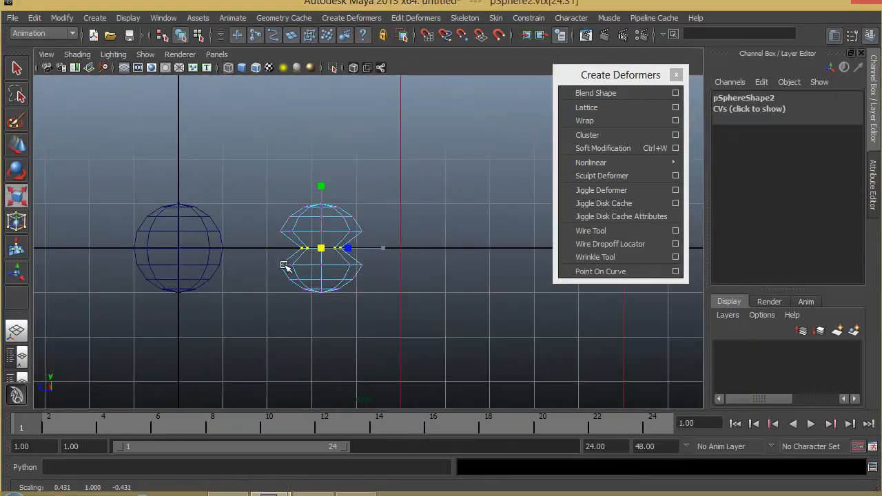
- Scale the vertex rings above the copy's waist to round off the upper half of an hourglass shape
{"action": "left_click_drag", "start_coordinate": [273, 224], "coordinate": [369, 238]}
{"action": "left_click_drag", "start_coordinate": [321, 232], "coordinate": [363, 224]}
{"action": "left_click_drag", "start_coordinate": [321, 216], "coordinate": [316, 257]}
{"action": "middle_click_drag", "start_coordinate": [321, 258], "coordinate": [321, 224], "text": "alt"}
{"action": "scroll", "coordinate": [317, 228], "scroll_direction": "up", "scroll_amount": 2}
- Scale the vertex rings below the waist to match, narrowing the first ring and widening the lower ones
{"action": "left_click_drag", "start_coordinate": [243, 230], "coordinate": [365, 244]}
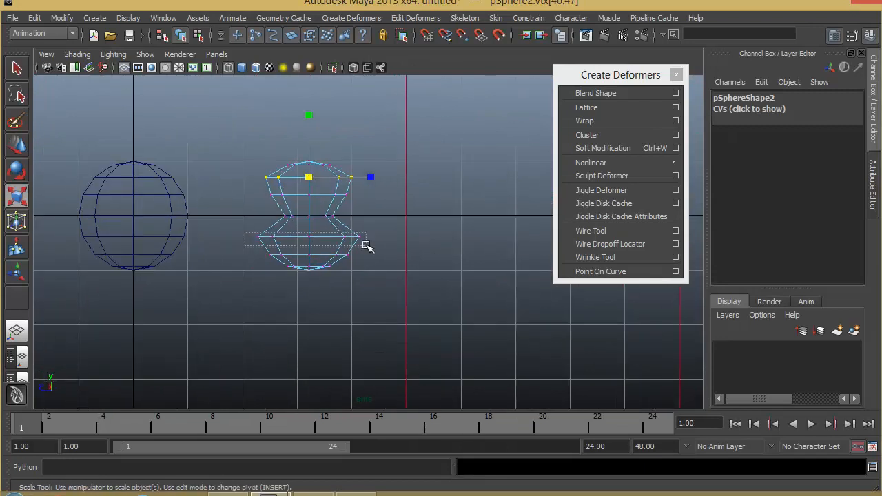
{"action": "left_click_drag", "start_coordinate": [309, 236], "coordinate": [361, 262]}
{"action": "left_click_drag", "start_coordinate": [309, 254], "coordinate": [279, 261]}
{"action": "left_click_drag", "start_coordinate": [308, 266], "coordinate": [336, 266]}
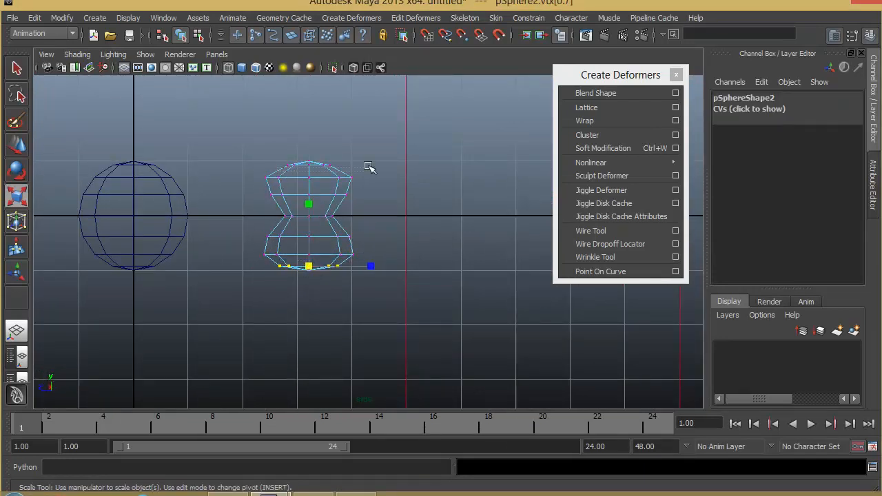
- Widen the hourglass copy's uppermost vertex ring and return to object mode
{"action": "left_click_drag", "start_coordinate": [360, 158], "coordinate": [276, 172]}
{"action": "left_click_drag", "start_coordinate": [308, 165], "coordinate": [336, 167]}
{"action": "right_click_drag", "start_coordinate": [305, 248], "coordinate": [354, 210]}
{"action": "scroll", "coordinate": [378, 240], "scroll_direction": "up", "scroll_amount": 1}
{"action": "scroll", "coordinate": [379, 240], "scroll_direction": "down", "scroll_amount": 1}
{"action": "middle_click_drag", "start_coordinate": [317, 226], "coordinate": [343, 241], "text": "alt"}
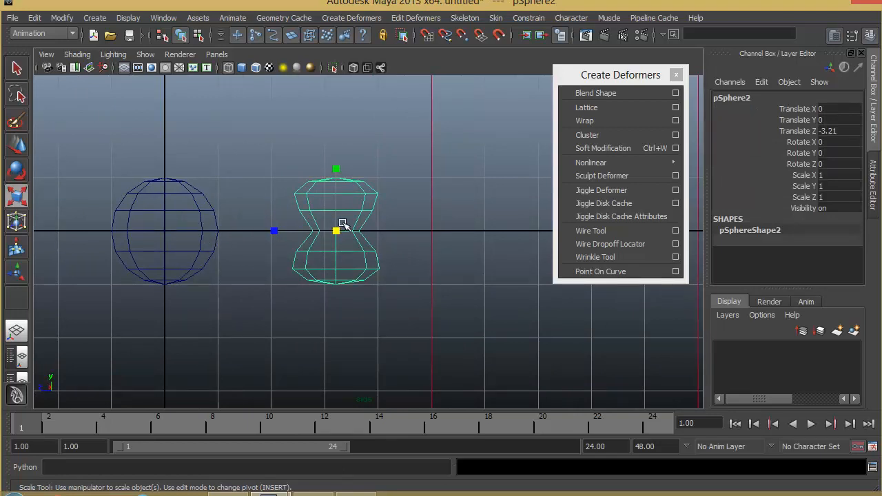
- Duplicate the hourglass shape and move the new copy along Z to about -7.07
{"action": "key", "text": "w"}
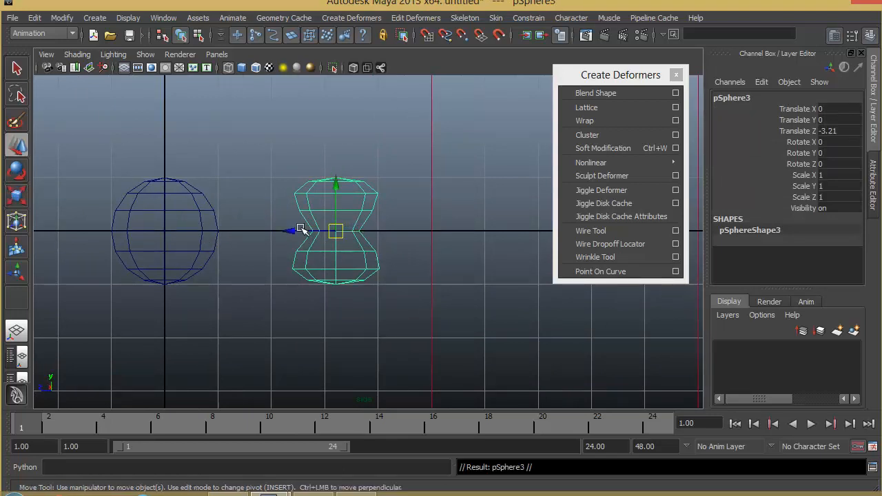
{"action": "left_click_drag", "start_coordinate": [303, 231], "coordinate": [502, 231]}
{"action": "middle_click_drag", "start_coordinate": [446, 238], "coordinate": [262, 248], "text": "alt"}
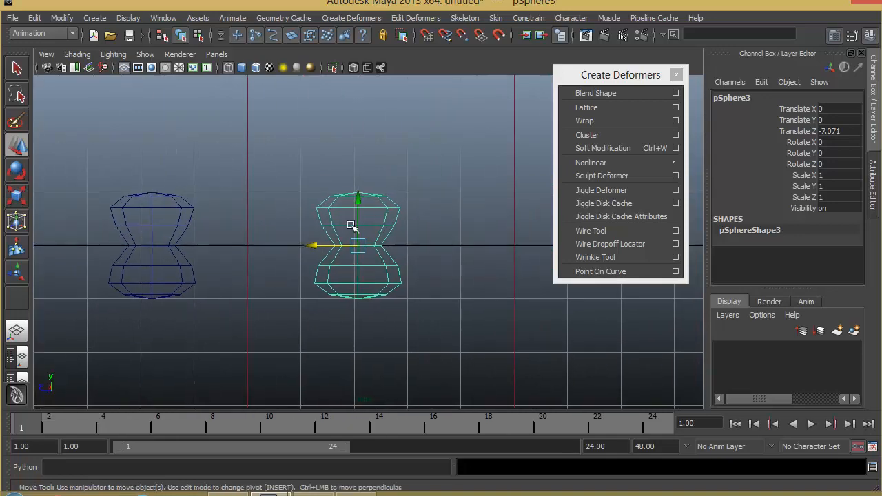
- Scale the second copy's upper vertex rings inward to form a narrow neck above the wide base
{"action": "right_click_drag", "start_coordinate": [351, 225], "coordinate": [303, 224]}
{"action": "key", "text": "e"}
{"action": "left_click_drag", "start_coordinate": [310, 218], "coordinate": [408, 215]}
{"action": "key", "text": "r"}
{"action": "left_click_drag", "start_coordinate": [358, 208], "coordinate": [329, 230]}
{"action": "scroll", "coordinate": [382, 255], "scroll_direction": "up", "scroll_amount": 3}
{"action": "middle_click_drag", "start_coordinate": [383, 256], "coordinate": [333, 326], "text": "alt"}
{"action": "scroll", "coordinate": [333, 326], "scroll_direction": "up", "scroll_amount": 3}
{"action": "left_click_drag", "start_coordinate": [155, 233], "coordinate": [362, 252]}
{"action": "middle_click_drag", "start_coordinate": [363, 253], "coordinate": [294, 358]}
- Return to the perspective view and put the narrow-necked copy back in object mode
{"action": "key", "text": "space"}
{"action": "key", "text": "space"}
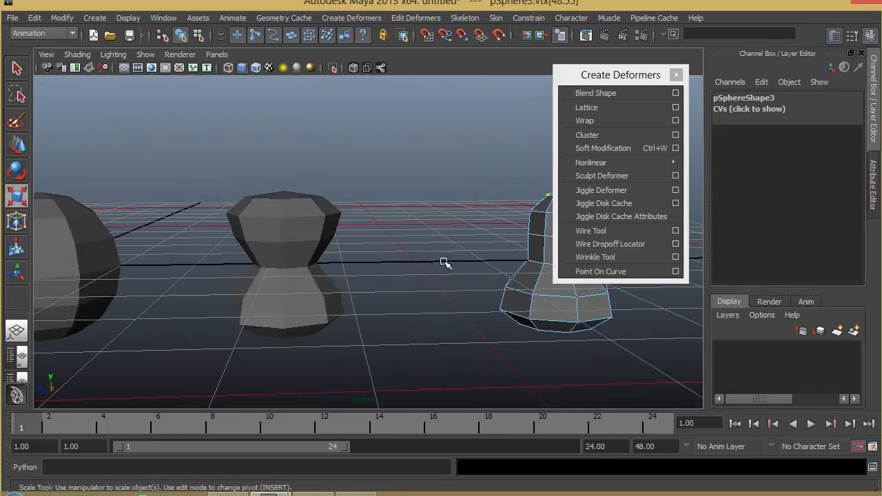
{"action": "right_click_drag", "start_coordinate": [487, 281], "coordinate": [227, 279], "text": "alt"}
{"action": "left_click_drag", "start_coordinate": [345, 283], "coordinate": [413, 242], "text": "alt"}
{"action": "right_click_drag", "start_coordinate": [414, 242], "coordinate": [402, 296]}
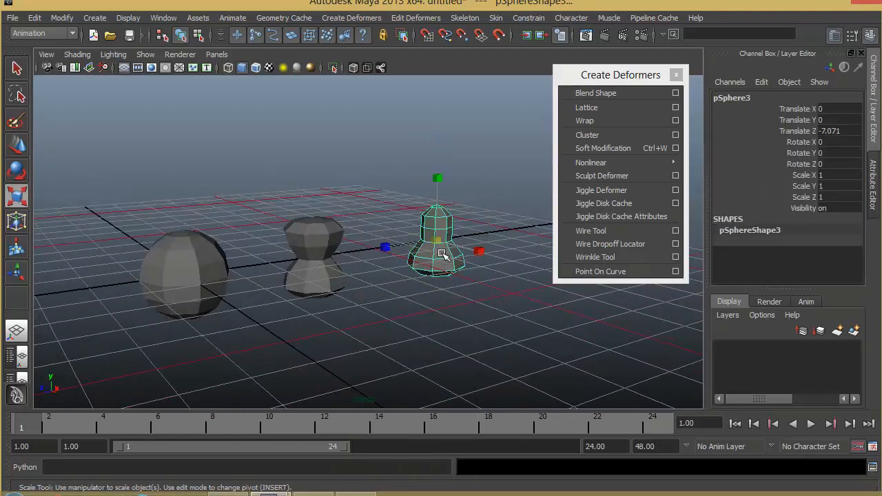
- Turn on smooth mesh preview for both reshaped copies and the original sphere
{"action": "key", "text": "3"}
{"action": "left_click", "coordinate": [313, 261]}
{"action": "key", "text": "3"}
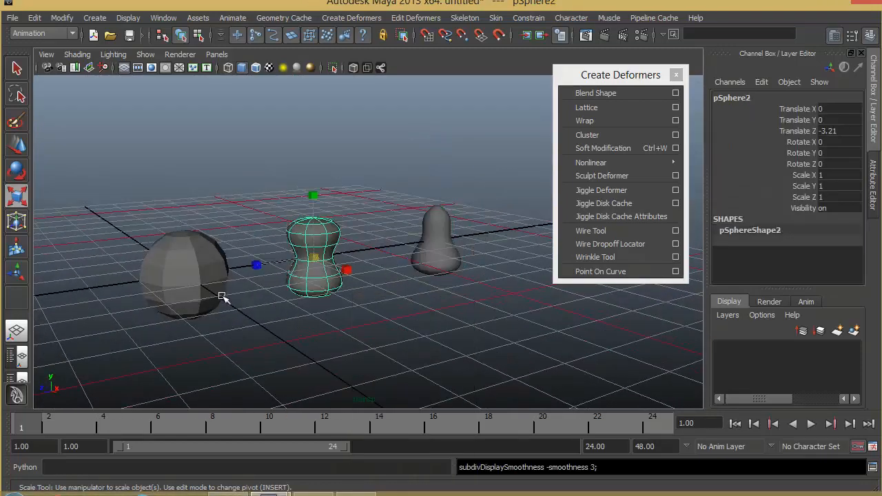
{"action": "left_click", "coordinate": [221, 295]}
{"action": "key", "text": "3"}
{"action": "left_click", "coordinate": [439, 325]}
{"action": "left_click_drag", "start_coordinate": [439, 325], "coordinate": [494, 257], "text": "alt"}
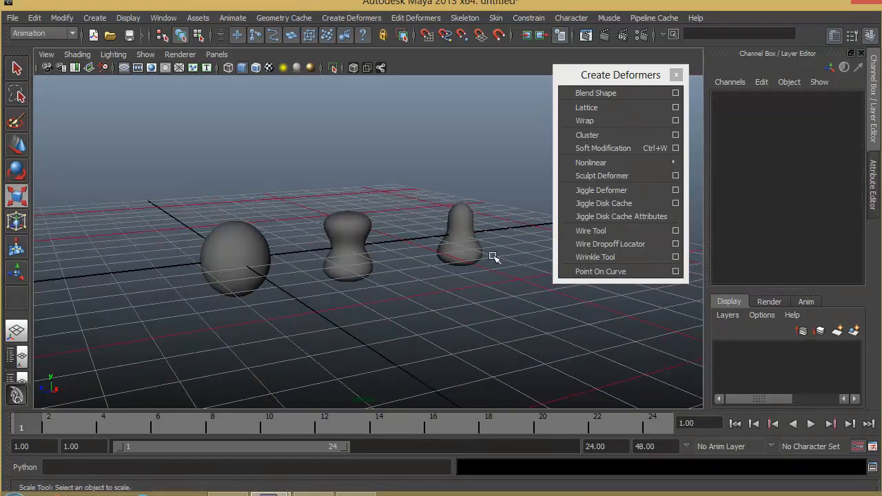
- Create a blend shape named Sphere with reset options, using the two reshaped copies as targets and the original sphere as base
{"action": "left_click", "coordinate": [457, 252]}
{"action": "left_click", "coordinate": [350, 254], "text": "shift"}
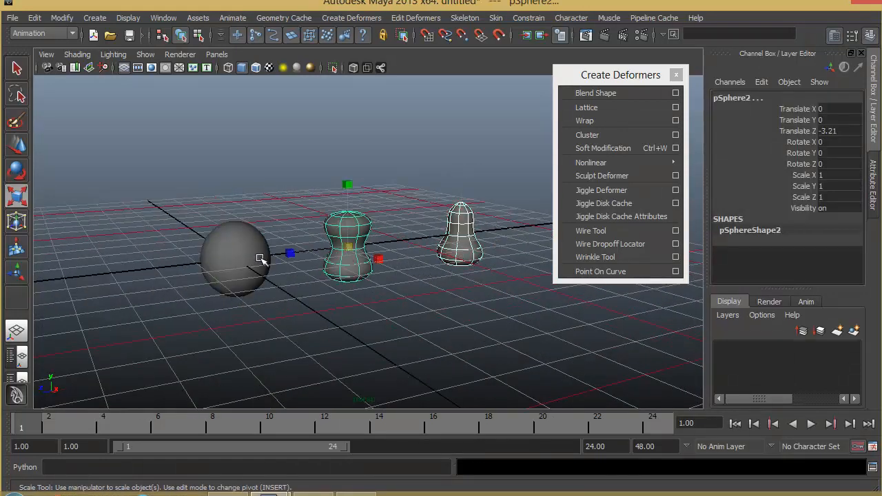
{"action": "left_click", "coordinate": [238, 251], "text": "shift"}
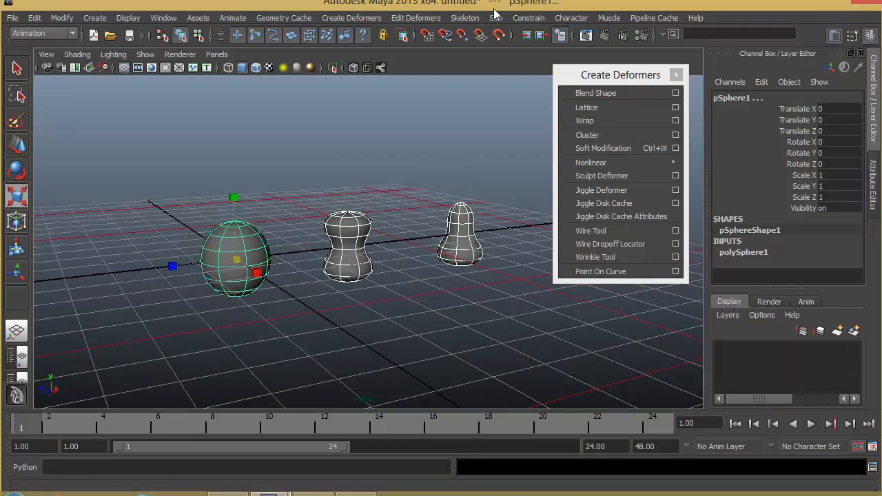
{"action": "left_click", "coordinate": [677, 94]}
{"action": "left_click", "coordinate": [381, 124]}
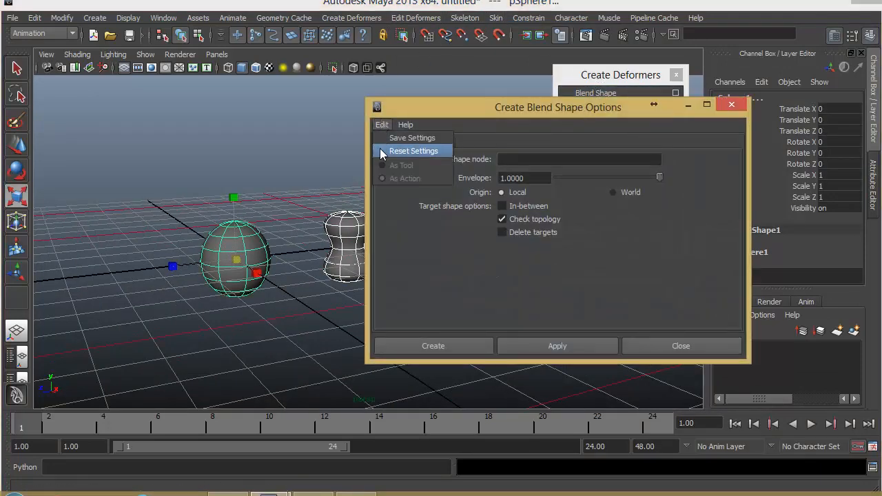
{"action": "left_click", "coordinate": [381, 150]}
{"action": "left_click", "coordinate": [531, 159]}
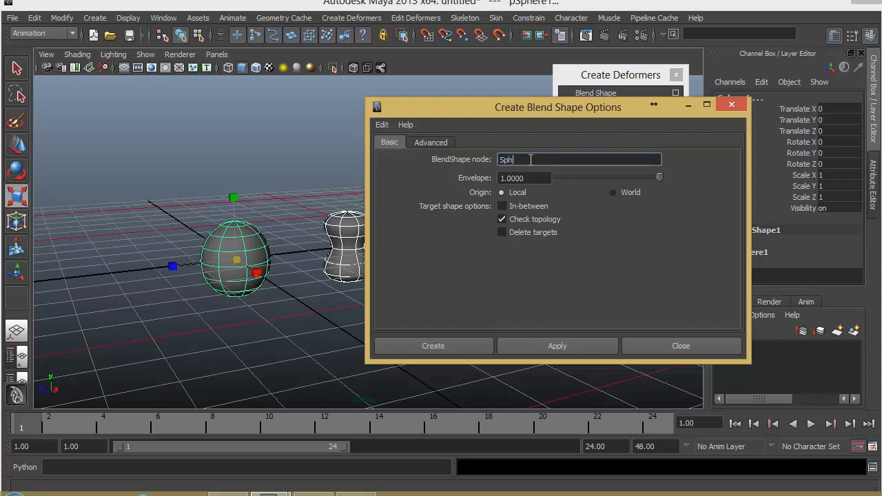
{"action": "type", "text": "Sphere"}
{"action": "key", "text": "Return"}
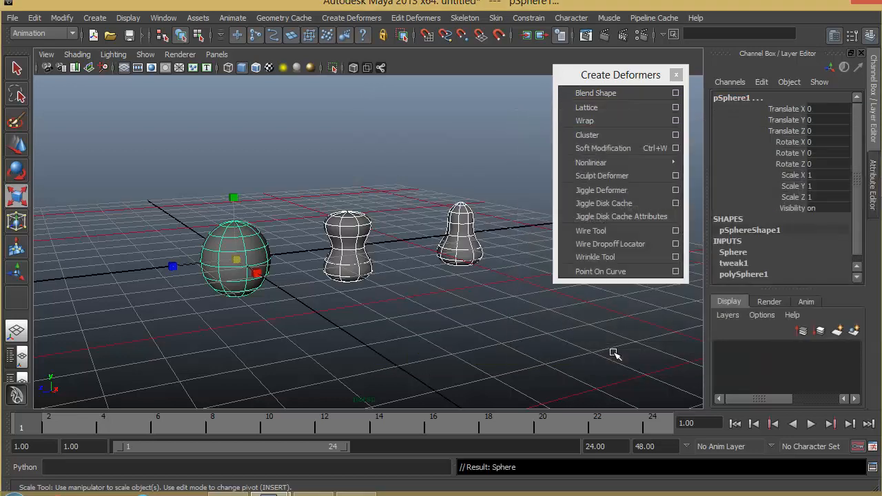
- Expand the original sphere's Sphere blend shape inputs and slide the pSphere3 weight to test the narrow-necked target
{"action": "left_click", "coordinate": [461, 298]}
{"action": "left_click", "coordinate": [250, 263]}
{"action": "left_click", "coordinate": [758, 274]}
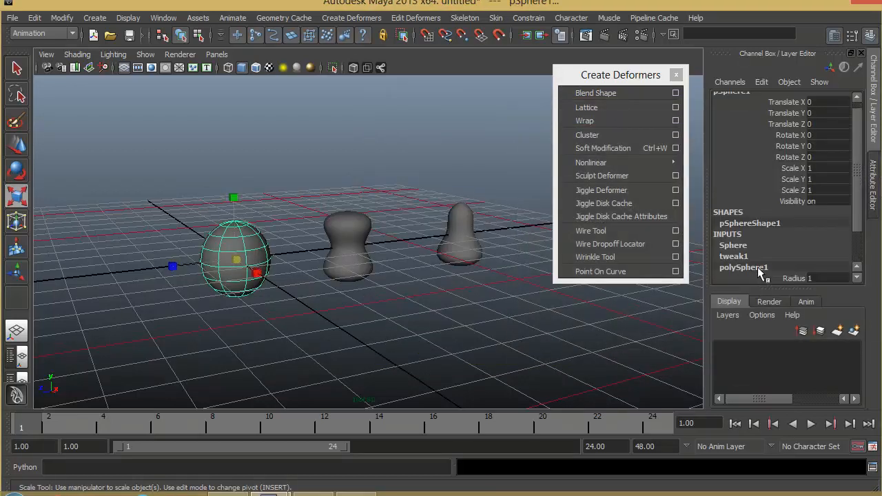
{"action": "scroll", "coordinate": [775, 241], "scroll_direction": "down", "scroll_amount": 2}
{"action": "left_click", "coordinate": [756, 202]}
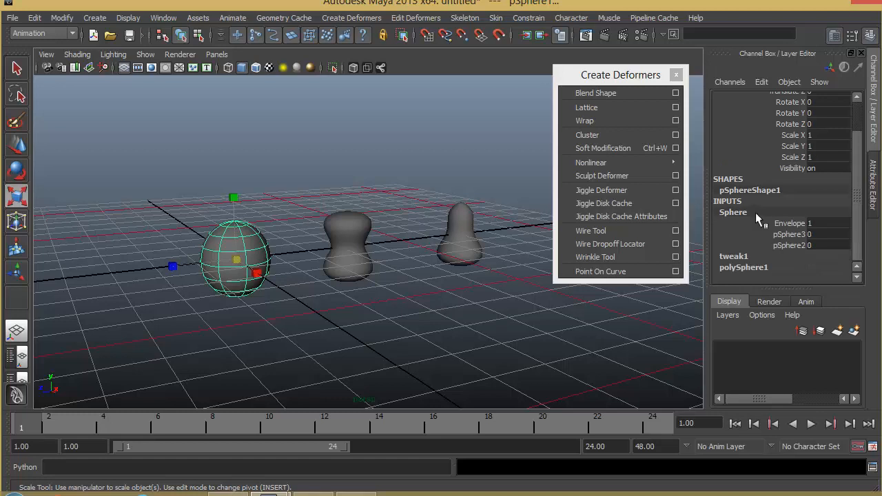
{"action": "left_click", "coordinate": [797, 236]}
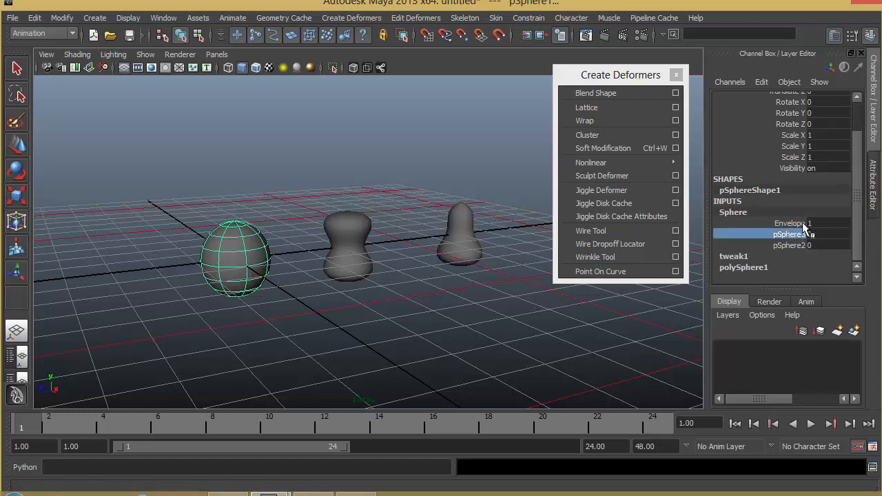
{"action": "middle_click_drag", "start_coordinate": [334, 330], "coordinate": [196, 331]}
- Slide the pSphere2 weight back and forth to test the hourglass target on the original sphere
{"action": "left_click", "coordinate": [780, 246]}
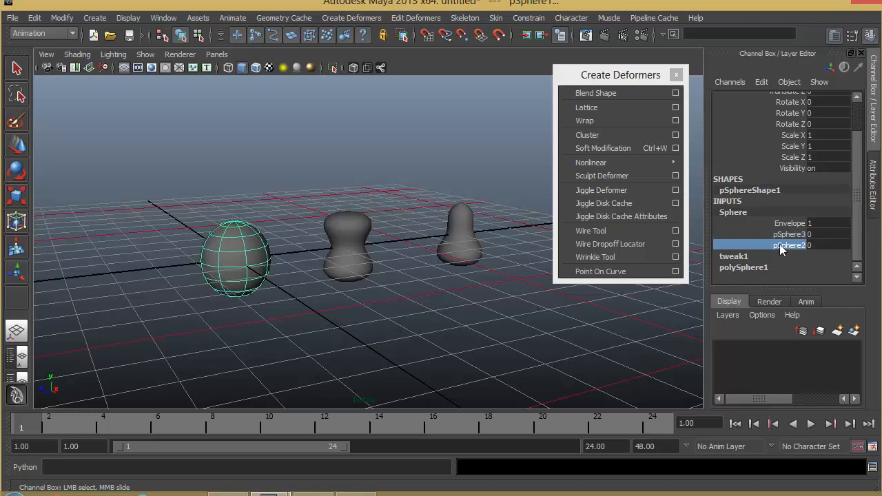
{"action": "middle_click_drag", "start_coordinate": [341, 330], "coordinate": [423, 347]}
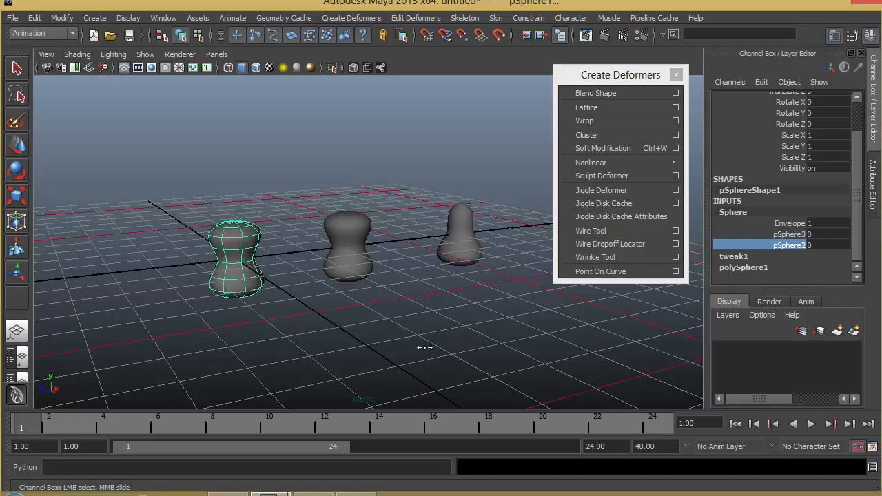
{"action": "middle_click_drag", "start_coordinate": [331, 344], "coordinate": [497, 359]}
{"action": "middle_click_drag", "start_coordinate": [334, 350], "coordinate": [206, 323]}
- Delete the original sphere and both target shapes from the scene
{"action": "left_click_drag", "start_coordinate": [438, 307], "coordinate": [569, 388], "text": "alt"}
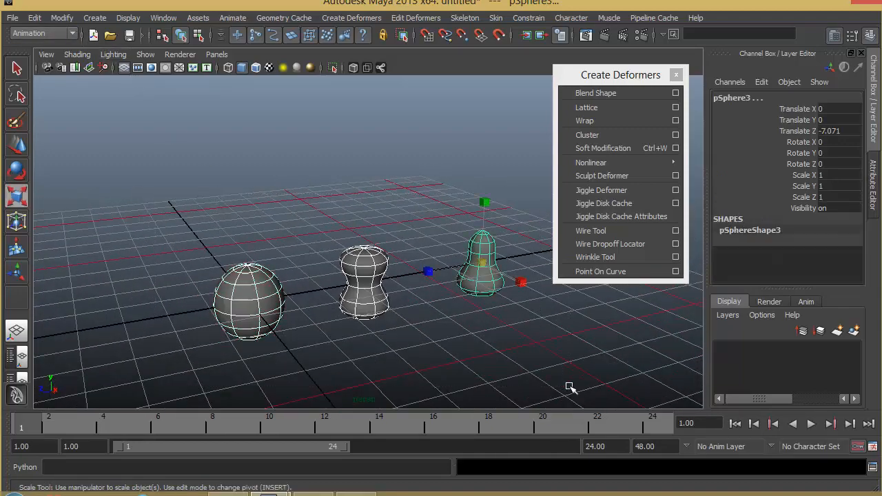
{"action": "key", "text": "Delete"}
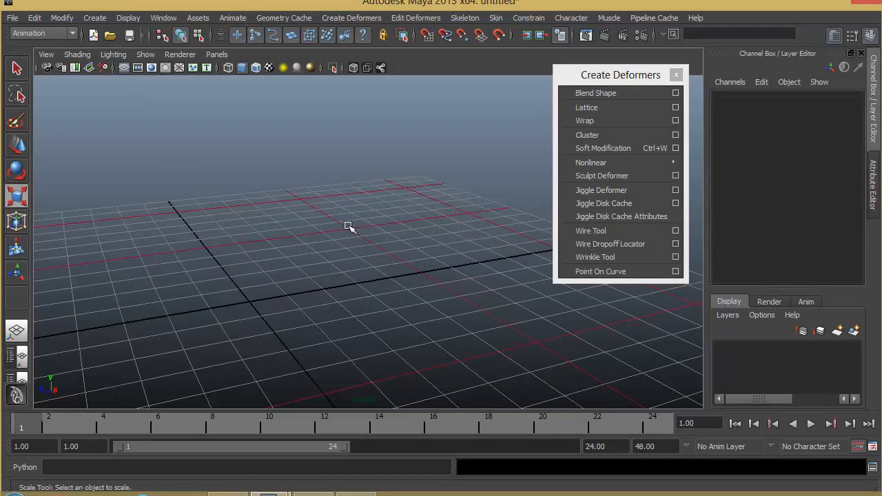
{"action": "left_click_drag", "start_coordinate": [348, 227], "coordinate": [411, 202], "text": "alt"}
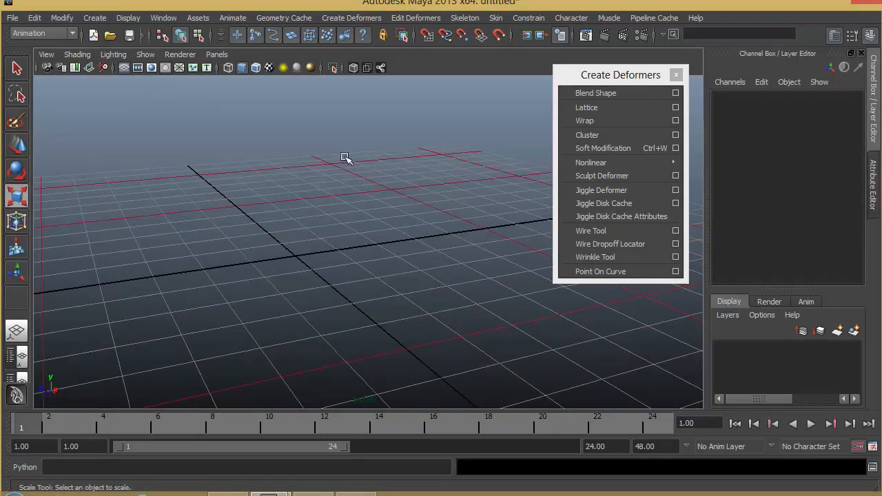
- Create a polygon sphere and set its axis and height subdivisions to 50
{"action": "left_click_drag", "start_coordinate": [440, 277], "coordinate": [365, 258], "text": "alt"}
{"action": "left_click", "coordinate": [87, 20]}
{"action": "mouse_move", "coordinate": [103, 54]}
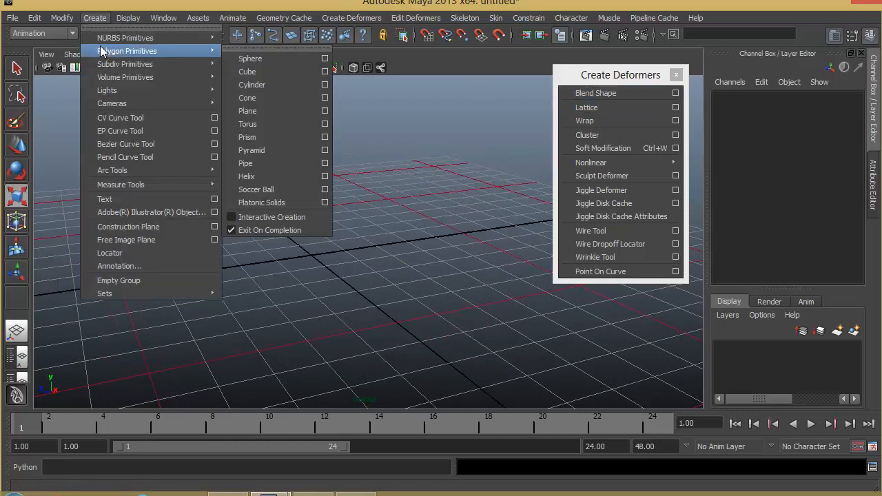
{"action": "left_click", "coordinate": [250, 59]}
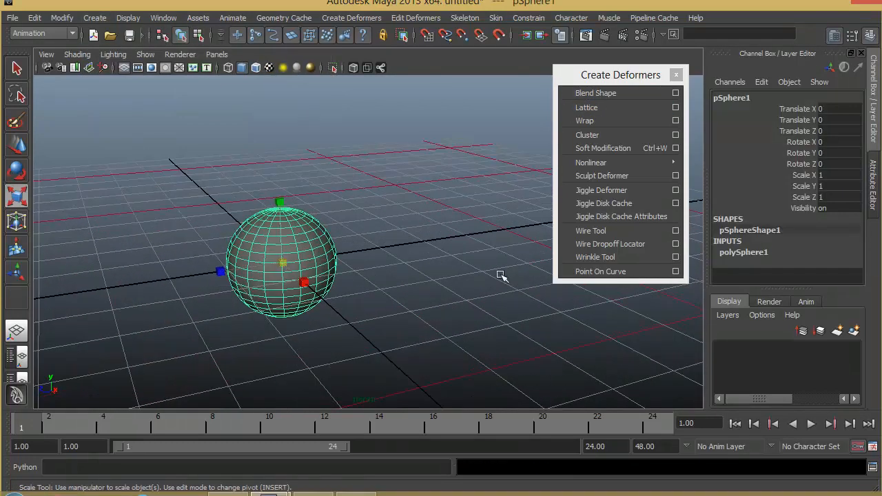
{"action": "left_click", "coordinate": [761, 253]}
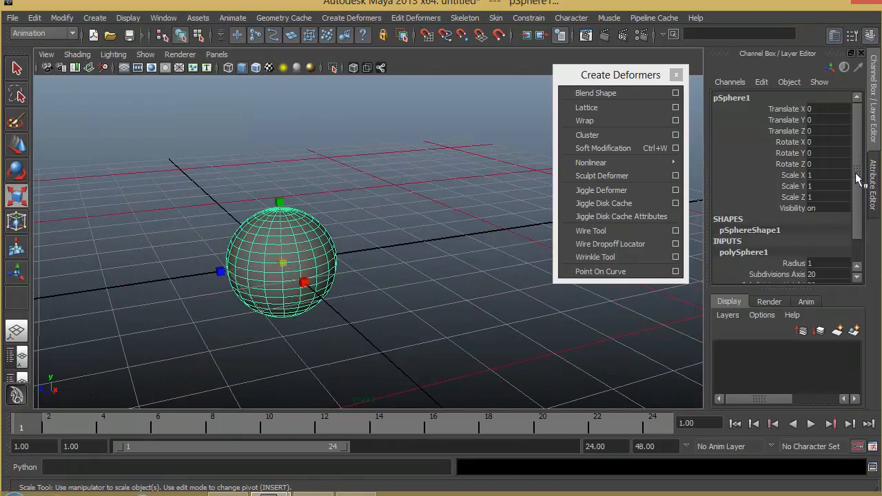
{"action": "left_click_drag", "start_coordinate": [857, 178], "coordinate": [865, 257]}
{"action": "left_click_drag", "start_coordinate": [785, 245], "coordinate": [785, 256]}
{"action": "middle_click_drag", "start_coordinate": [352, 256], "coordinate": [549, 271]}
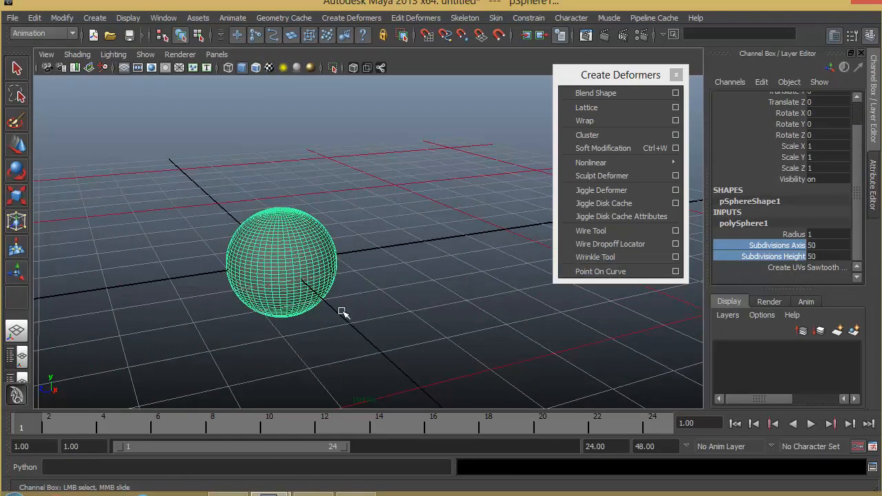
- Duplicate the sphere and move the copy along Z to about -4.708
{"action": "left_click_drag", "start_coordinate": [342, 312], "coordinate": [354, 315], "text": "alt"}
{"action": "key", "text": "ctrl+d"}
{"action": "key", "text": "w"}
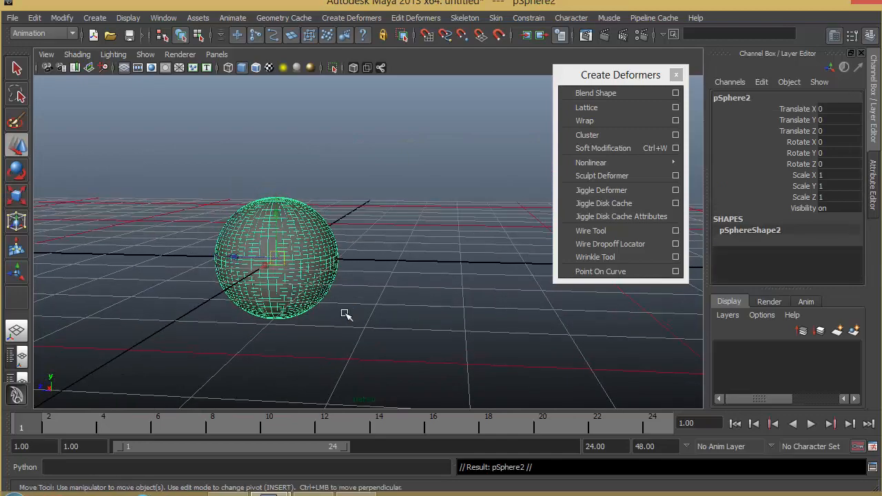
{"action": "left_click_drag", "start_coordinate": [231, 255], "coordinate": [342, 279]}
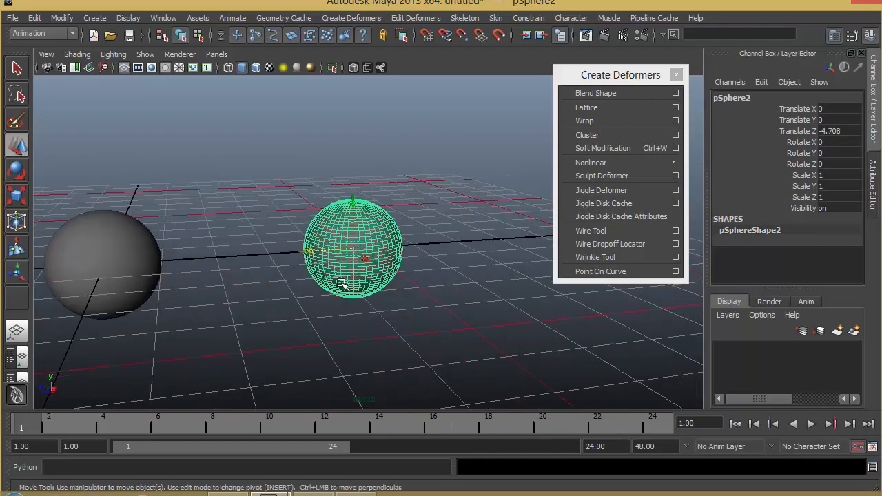
- Switch to the Polygons menu set and open the Sculpt Geometry Tool with its settings for the duplicated sphere
{"action": "left_click", "coordinate": [39, 33]}
{"action": "left_click", "coordinate": [28, 55]}
{"action": "left_click", "coordinate": [258, 18]}
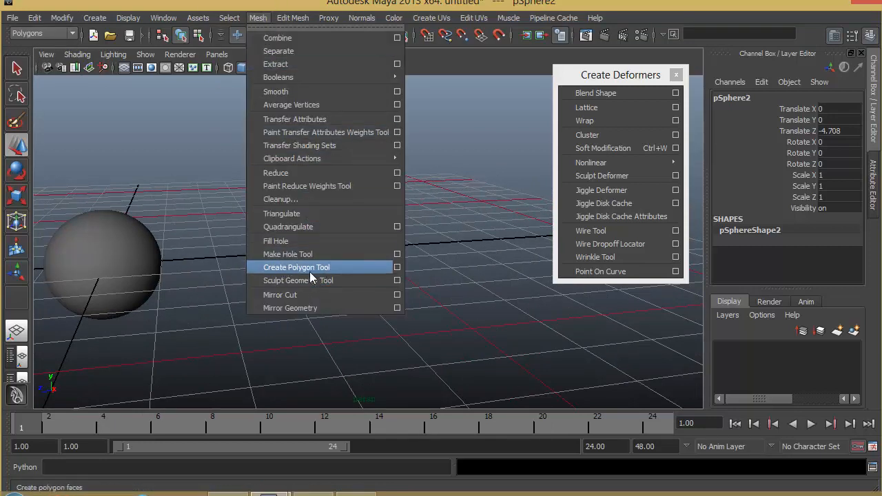
{"action": "left_click", "coordinate": [398, 280]}
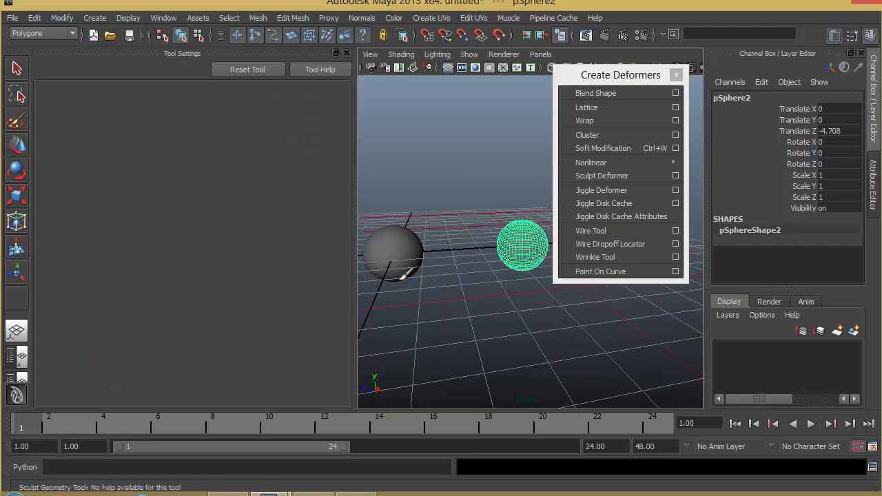
{"action": "middle_click_drag", "start_coordinate": [453, 249], "coordinate": [423, 237], "text": "alt"}
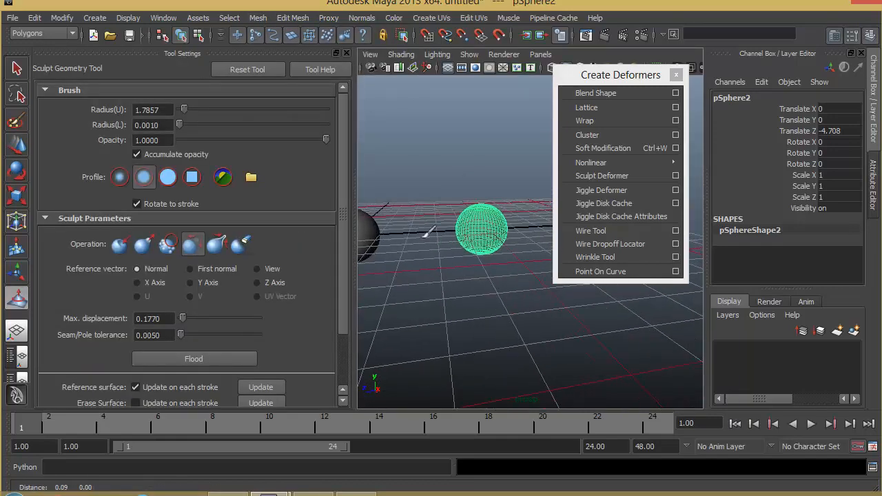
{"action": "right_click_drag", "start_coordinate": [424, 237], "coordinate": [490, 254], "text": "alt"}
{"action": "middle_click_drag", "start_coordinate": [490, 254], "coordinate": [521, 261], "text": "alt"}
{"action": "left_click_drag", "start_coordinate": [500, 257], "coordinate": [473, 266], "text": "alt"}
{"action": "middle_click_drag", "start_coordinate": [452, 284], "coordinate": [450, 287], "text": "alt"}
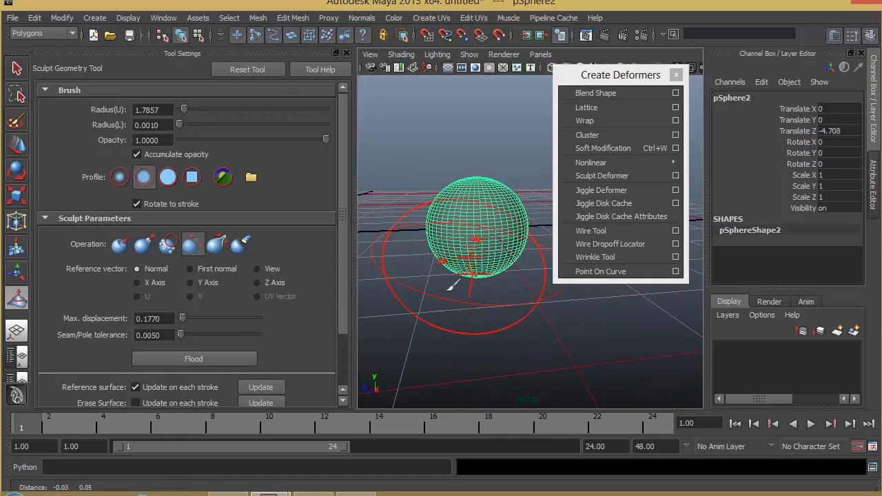
- Set the sculpt operation to Push and reduce the brush's upper radius to about 0.33
{"action": "left_click", "coordinate": [119, 245]}
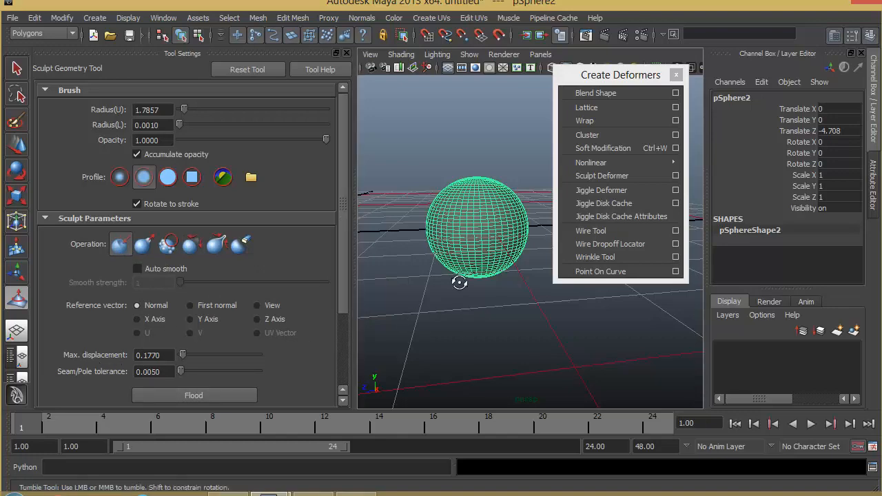
{"action": "left_click_drag", "start_coordinate": [457, 281], "coordinate": [490, 289], "text": "alt"}
{"action": "middle_click_drag", "start_coordinate": [489, 288], "coordinate": [451, 317], "text": "alt"}
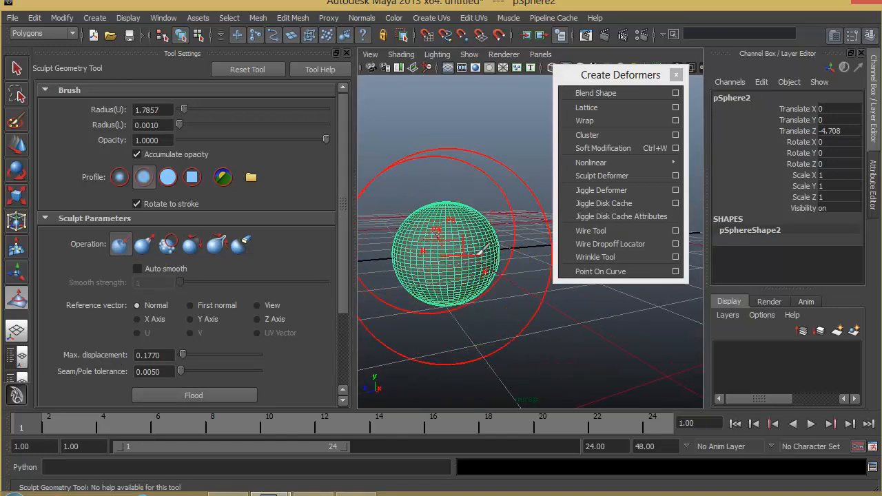
{"action": "left_click_drag", "start_coordinate": [464, 257], "coordinate": [396, 270], "text": "alt"}
{"action": "left_click_drag", "start_coordinate": [459, 262], "coordinate": [431, 258], "text": "alt"}
{"action": "mouse_move", "coordinate": [430, 258]}
{"action": "right_mouse_down", "text": "alt"}
{"action": "mouse_move", "coordinate": [458, 252]}
{"action": "mouse_move", "coordinate": [480, 201]}
{"action": "right_mouse_up", "text": "alt"}
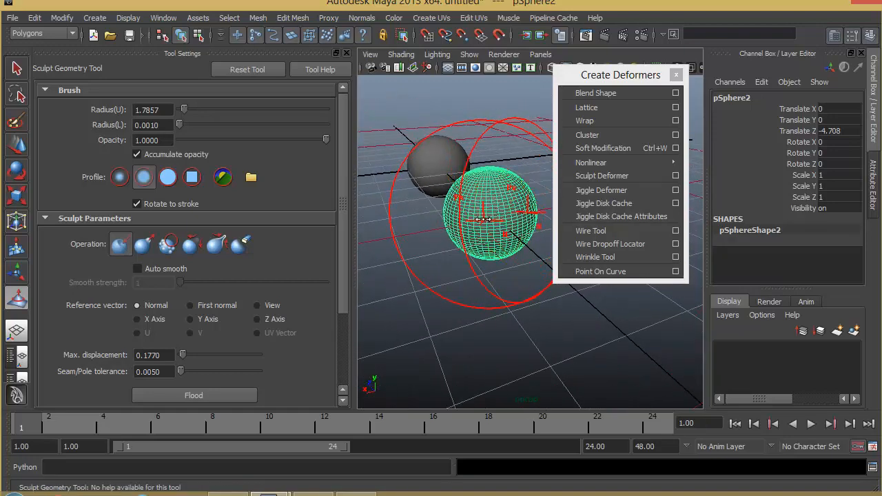
{"action": "left_click_drag", "start_coordinate": [484, 219], "coordinate": [422, 237]}
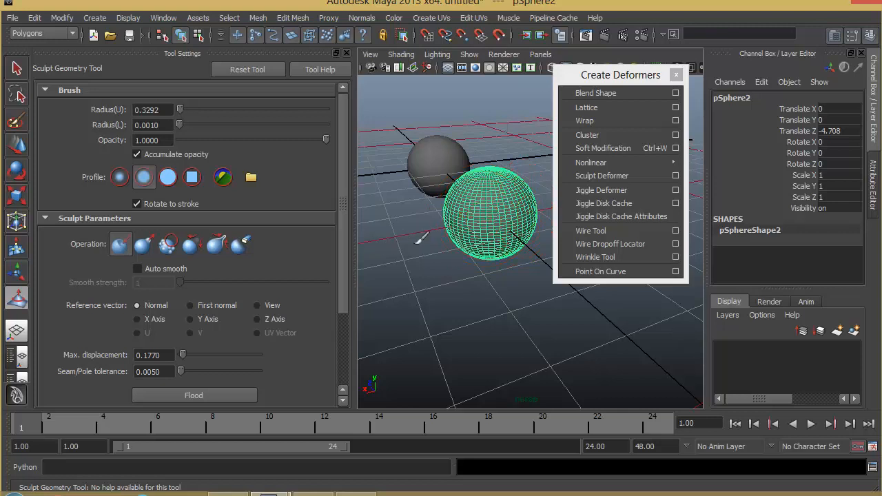
- Push several dents into one side of the duplicated sphere to form eye and mouth hollows
{"action": "mouse_move", "coordinate": [476, 218]}
{"action": "left_mouse_down"}
{"action": "mouse_move", "coordinate": [489, 205]}
{"action": "mouse_move", "coordinate": [470, 214]}
{"action": "left_mouse_up"}
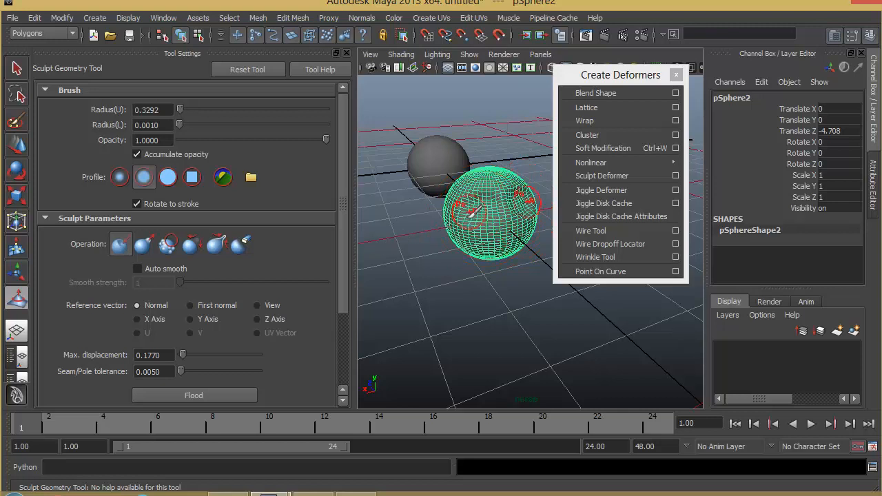
{"action": "mouse_move", "coordinate": [511, 285]}
{"action": "left_mouse_down", "text": "alt"}
{"action": "mouse_move", "coordinate": [494, 288]}
{"action": "mouse_move", "coordinate": [507, 309]}
{"action": "mouse_move", "coordinate": [521, 294]}
{"action": "mouse_move", "coordinate": [509, 301]}
{"action": "left_mouse_up", "text": "alt"}
{"action": "left_click_drag", "start_coordinate": [443, 329], "coordinate": [412, 341]}
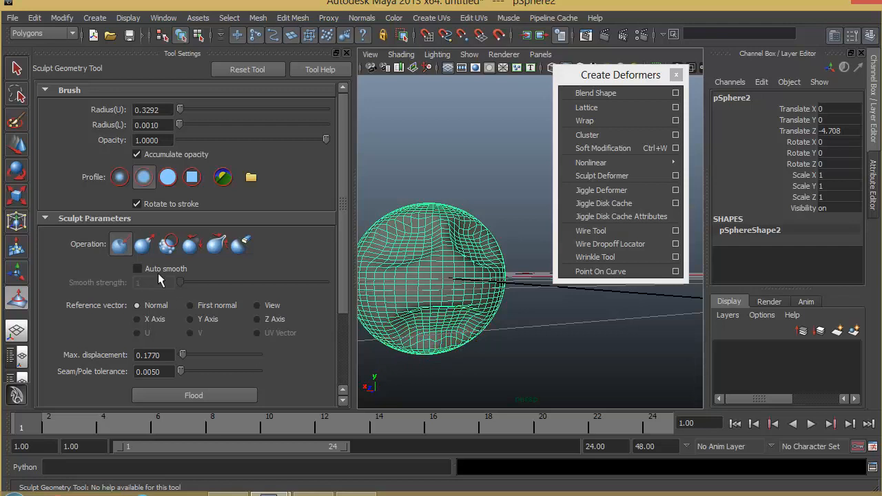
- Switch the sculpt operation to Pull and raise a nose-like bulge between the dents on the duplicated sphere
{"action": "left_click", "coordinate": [144, 244]}
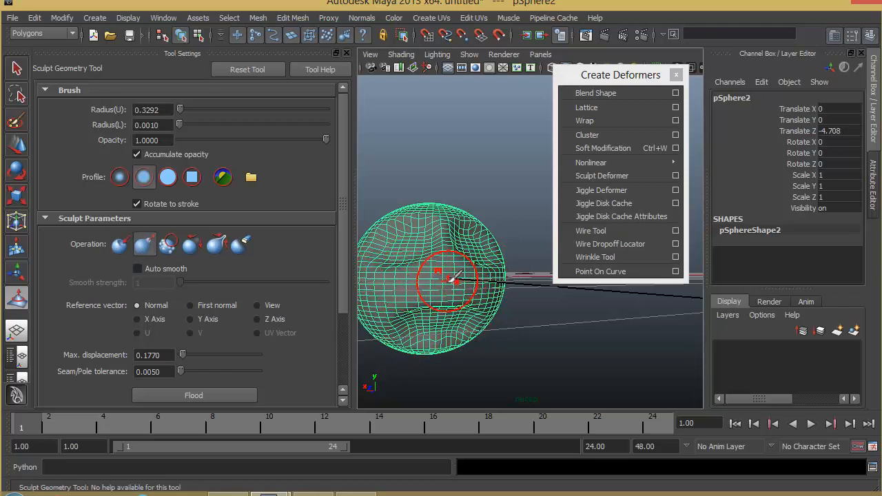
{"action": "left_click_drag", "start_coordinate": [451, 277], "coordinate": [458, 279]}
{"action": "left_click_drag", "start_coordinate": [431, 333], "coordinate": [526, 346], "text": "alt"}
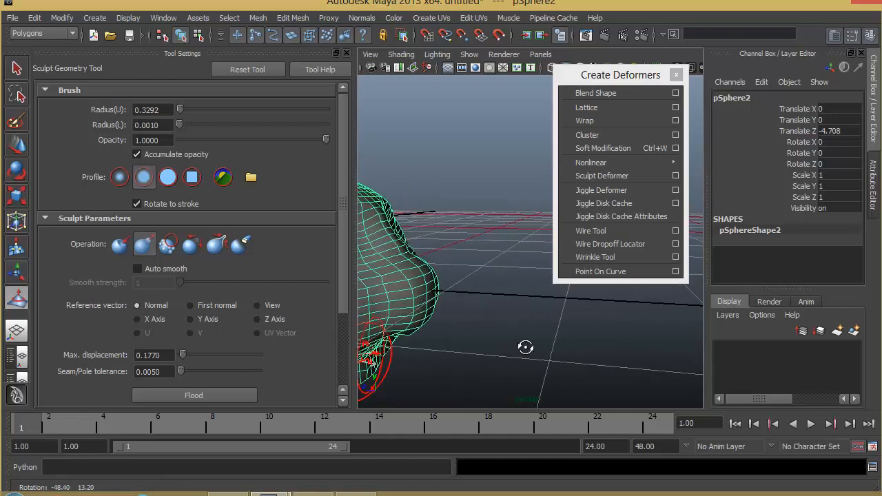
{"action": "middle_click_drag", "start_coordinate": [465, 302], "coordinate": [543, 282], "text": "alt"}
{"action": "right_click_drag", "start_coordinate": [543, 282], "coordinate": [493, 311], "text": "alt"}
{"action": "left_click_drag", "start_coordinate": [494, 310], "coordinate": [441, 290], "text": "alt"}
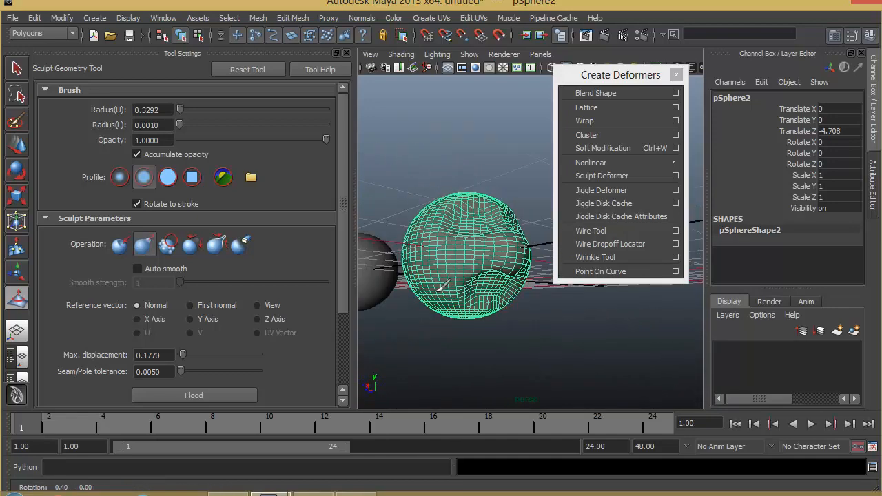
{"action": "middle_click_drag", "start_coordinate": [486, 282], "coordinate": [502, 303], "text": "alt"}
{"action": "right_click_drag", "start_coordinate": [502, 308], "coordinate": [455, 276], "text": "alt"}
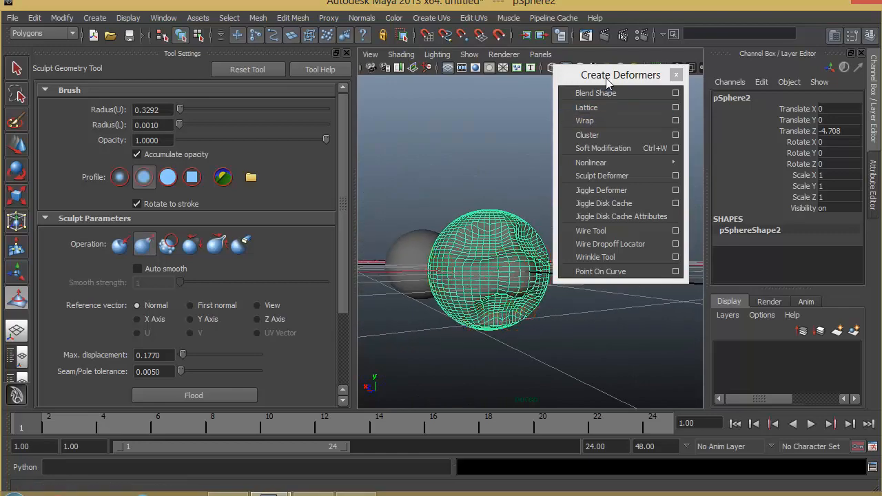
- Move the floating Create Deformers window clear of the viewport and close the sculpt tool's settings
{"action": "left_click_drag", "start_coordinate": [617, 74], "coordinate": [776, 156]}
{"action": "left_click", "coordinate": [345, 54]}
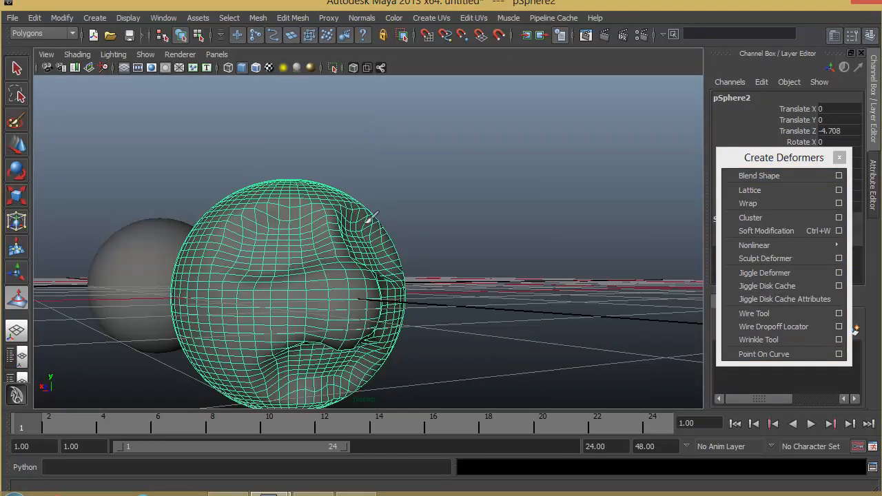
{"action": "left_click_drag", "start_coordinate": [368, 221], "coordinate": [308, 232], "text": "alt"}
{"action": "middle_click_drag", "start_coordinate": [307, 232], "coordinate": [425, 209], "text": "alt"}
{"action": "right_click_drag", "start_coordinate": [425, 209], "coordinate": [215, 220], "text": "alt"}
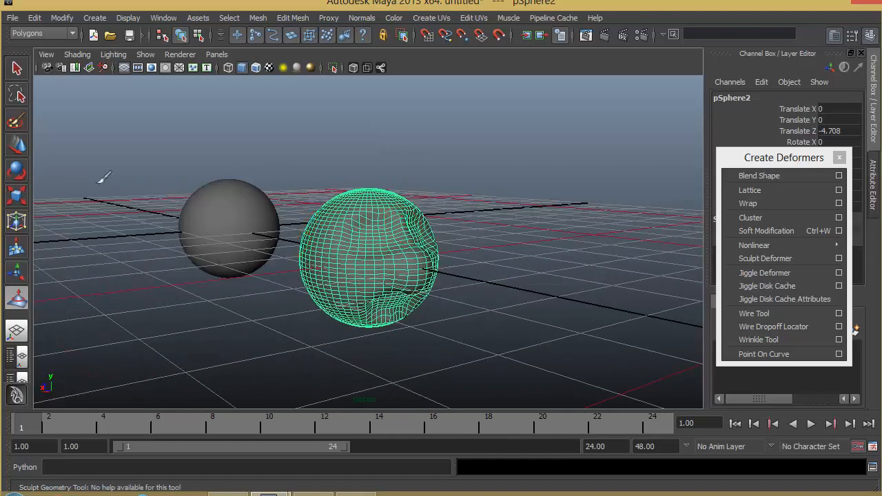
- Create a blend shape from the Animation menu set with the sculpted copy as target and the original sphere as base
{"action": "left_click", "coordinate": [17, 145]}
{"action": "right_click_drag", "start_coordinate": [321, 253], "coordinate": [372, 234], "text": "alt"}
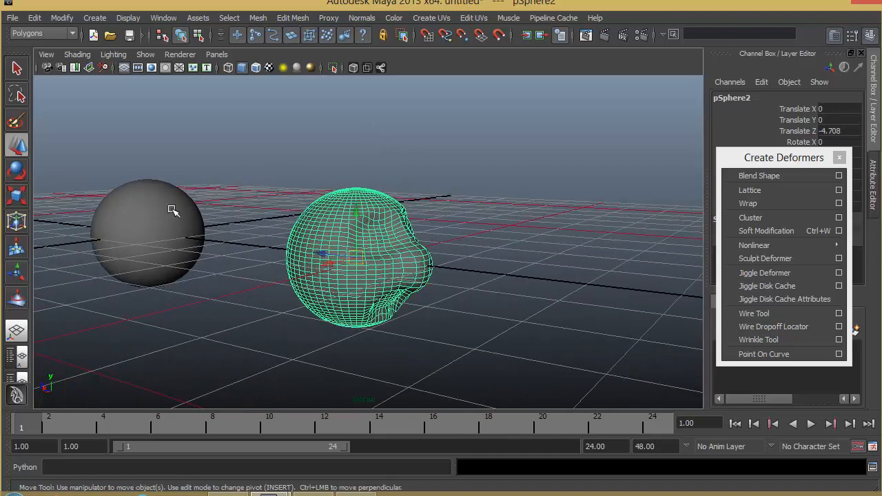
{"action": "left_click", "coordinate": [137, 208], "text": "shift"}
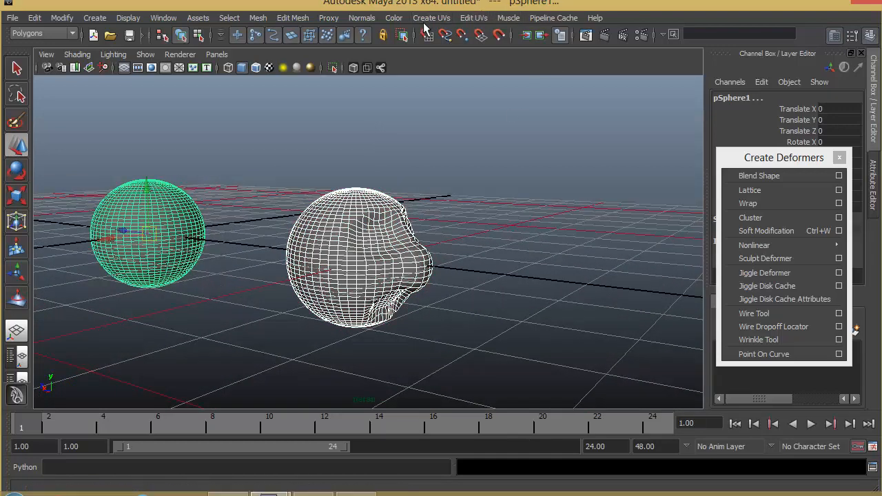
{"action": "left_click", "coordinate": [41, 33]}
{"action": "left_click", "coordinate": [38, 45]}
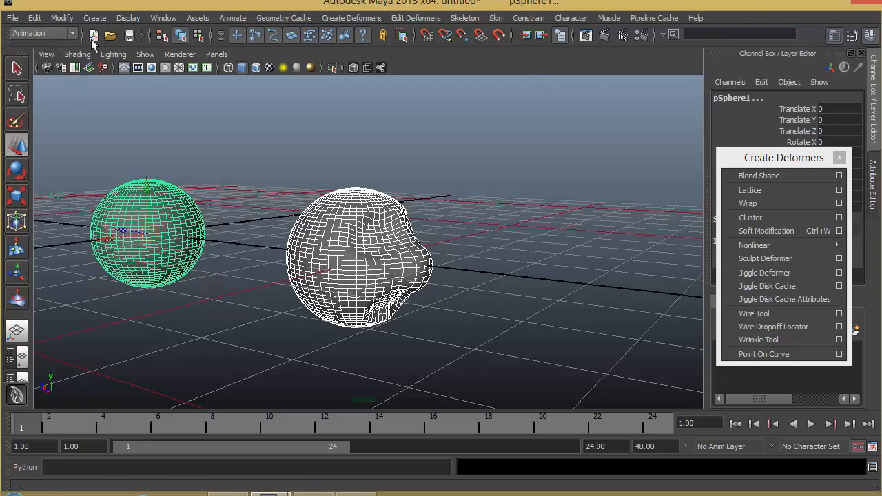
{"action": "left_click", "coordinate": [351, 17]}
{"action": "left_click", "coordinate": [361, 34]}
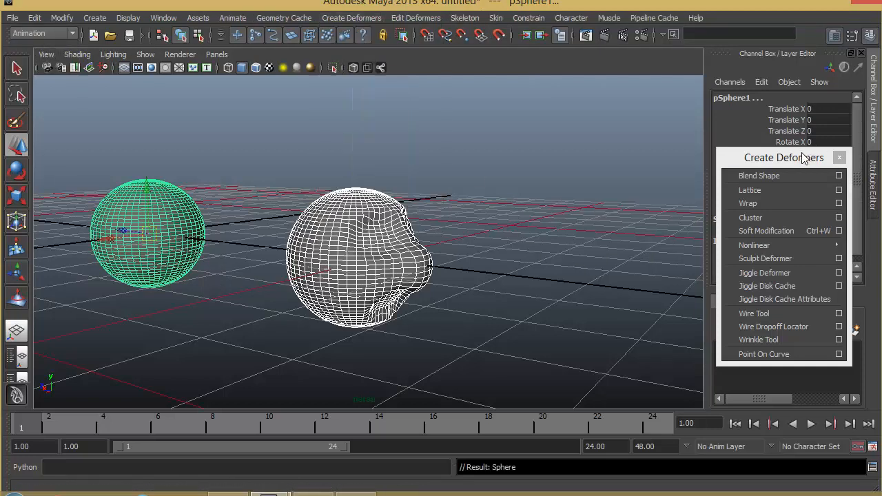
- Move the floating Create Deformers window off the channel list and turn off the sculpted copy's visibility
{"action": "left_click_drag", "start_coordinate": [809, 156], "coordinate": [662, 289]}
{"action": "left_click", "coordinate": [377, 250]}
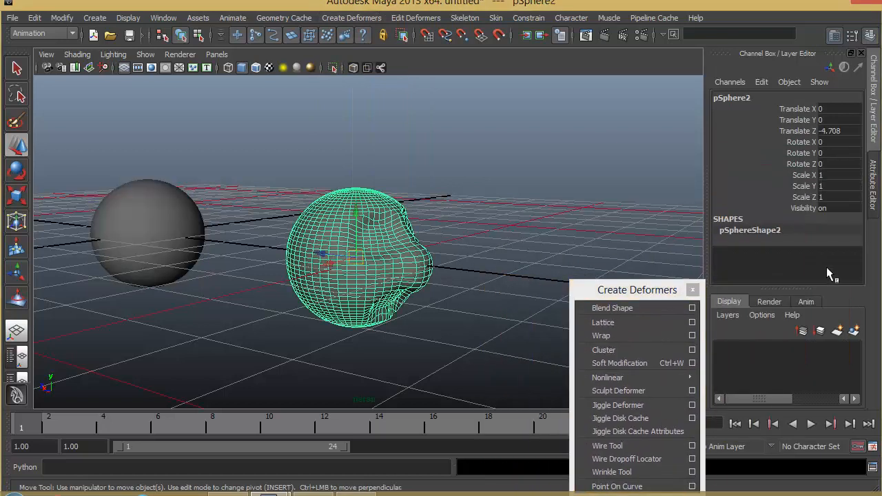
{"action": "left_click", "coordinate": [829, 209]}
{"action": "type", "text": "0"}
{"action": "key", "text": "Return"}
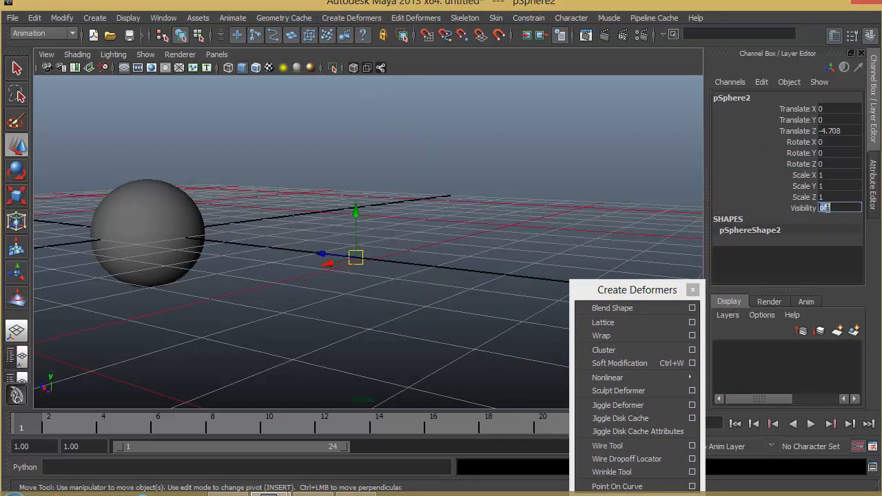
- Select the original sphere, hide the viewport grid and center the sphere in view
{"action": "left_click", "coordinate": [204, 230]}
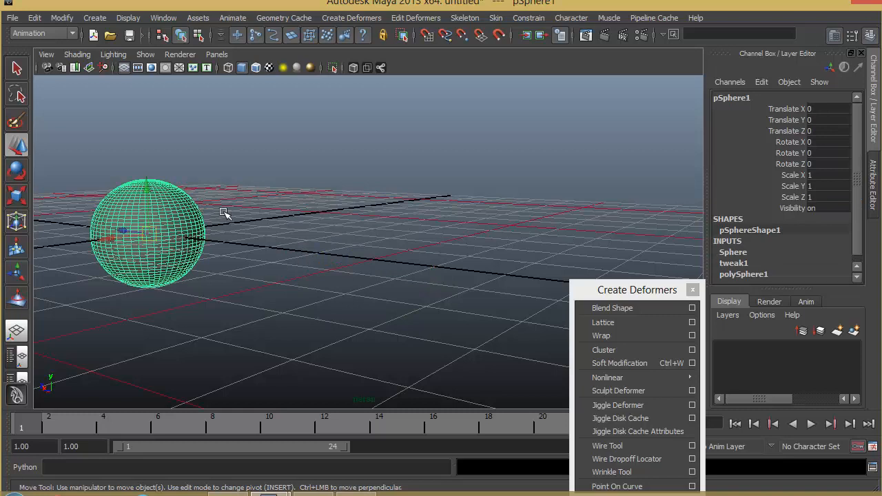
{"action": "left_click", "coordinate": [125, 67]}
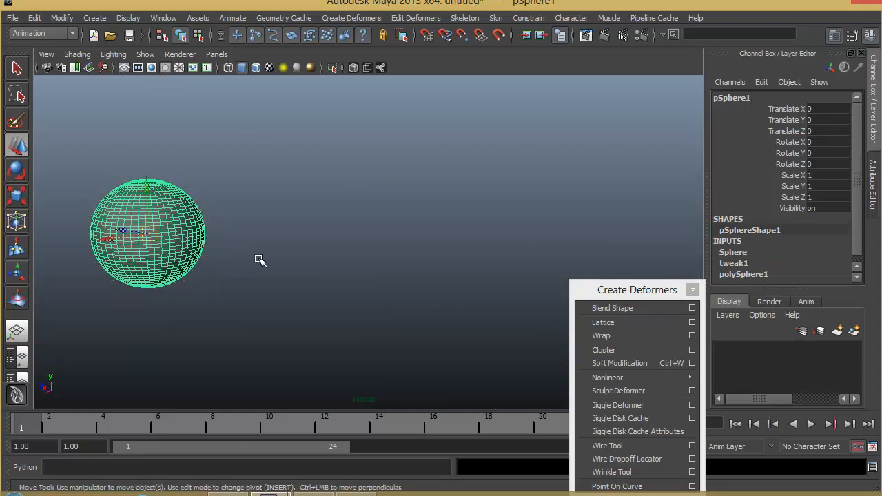
{"action": "left_click_drag", "start_coordinate": [257, 258], "coordinate": [234, 258], "text": "alt"}
{"action": "middle_click_drag", "start_coordinate": [234, 258], "coordinate": [386, 256], "text": "alt"}
{"action": "right_click_drag", "start_coordinate": [293, 272], "coordinate": [320, 271], "text": "alt"}
{"action": "middle_click_drag", "start_coordinate": [321, 272], "coordinate": [314, 274], "text": "alt"}
{"action": "scroll", "coordinate": [808, 254], "scroll_direction": "down", "scroll_amount": 1}
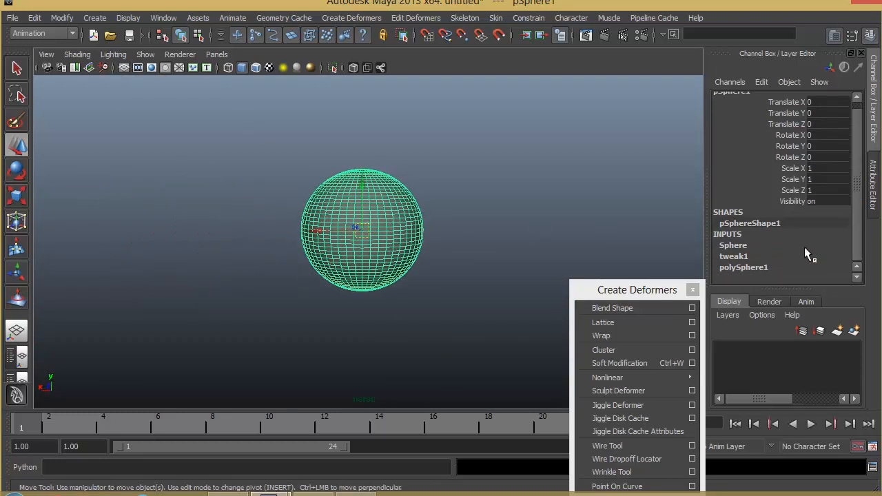
- Expand the original sphere's Sphere blend shape inputs and slide the pSphere2 weight to test the sculpted face target
{"action": "left_click", "coordinate": [740, 244]}
{"action": "left_click", "coordinate": [786, 266]}
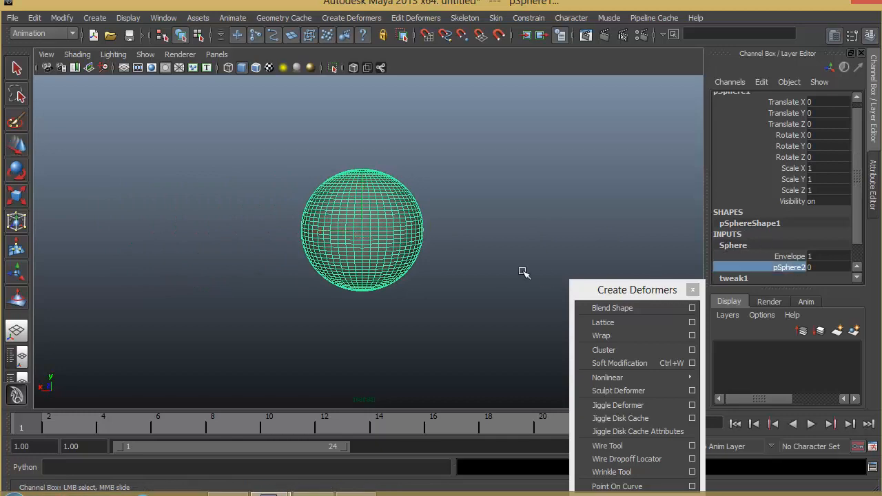
{"action": "middle_click_drag", "start_coordinate": [521, 271], "coordinate": [517, 265]}
{"action": "middle_click_drag", "start_coordinate": [456, 276], "coordinate": [485, 284]}
{"action": "key", "text": "f"}
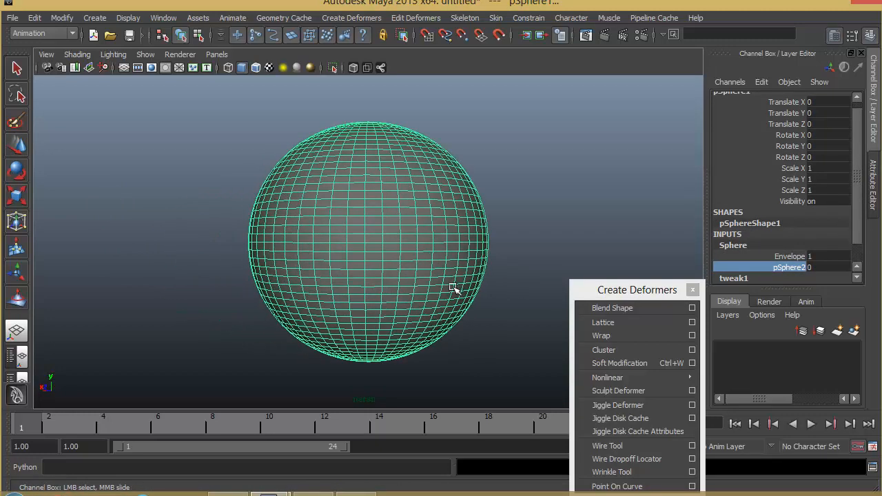
{"action": "right_click_drag", "start_coordinate": [473, 288], "coordinate": [539, 291]}
{"action": "left_click", "coordinate": [372, 222]}
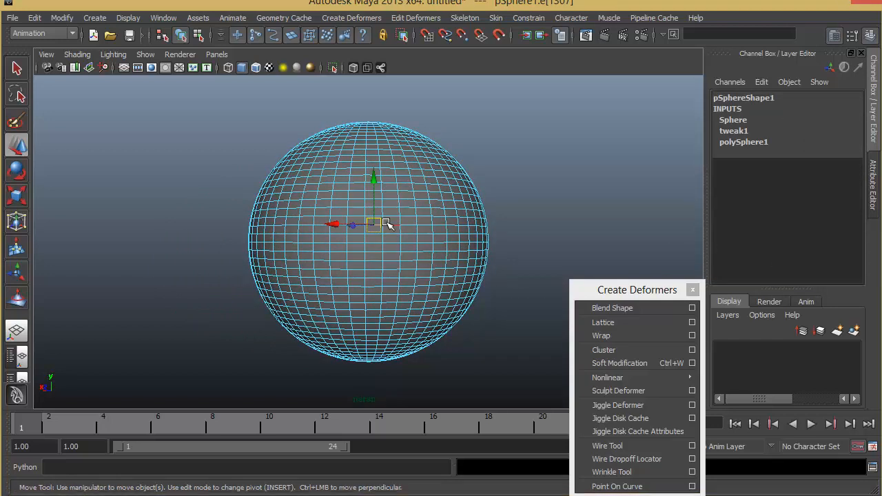
{"action": "right_click_drag", "start_coordinate": [386, 224], "coordinate": [381, 295]}
- Expand the original sphere's Sphere blend shape inputs and slide the pSphere2 weight to 1 to test the morph
{"action": "left_click", "coordinate": [743, 251]}
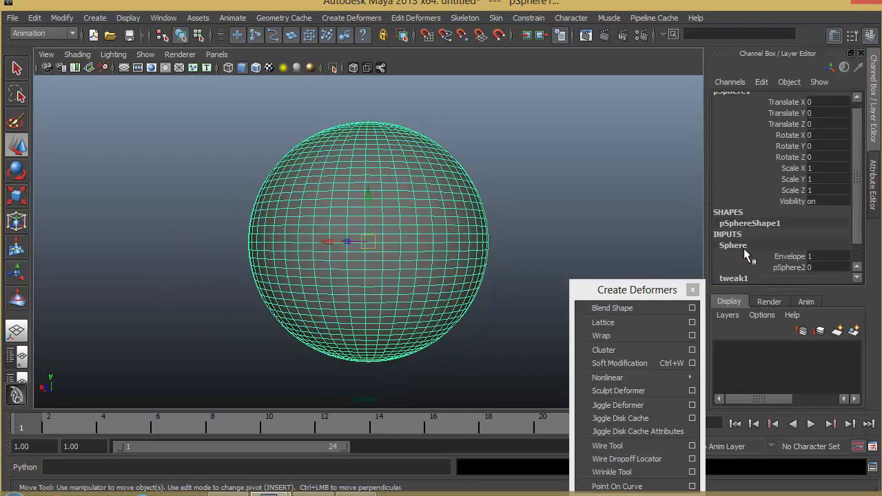
{"action": "left_click", "coordinate": [788, 268]}
{"action": "middle_click_drag", "start_coordinate": [508, 281], "coordinate": [436, 288]}
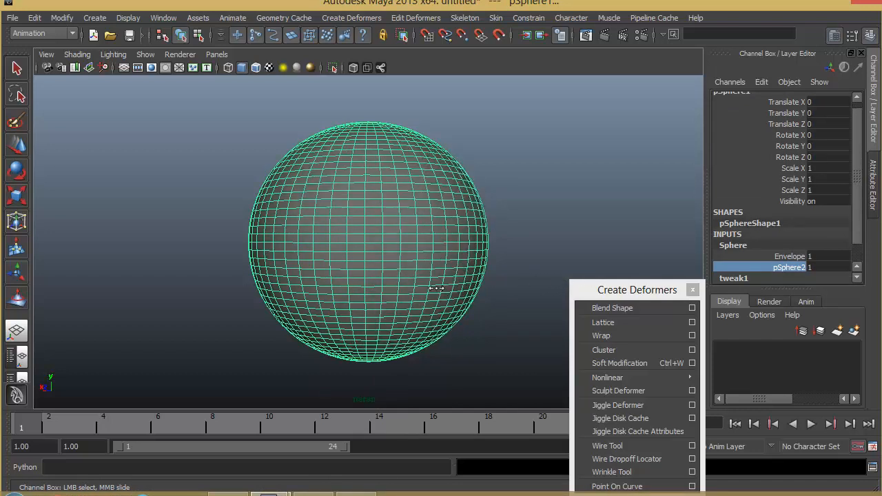
{"action": "middle_click_drag", "start_coordinate": [542, 288], "coordinate": [571, 288]}
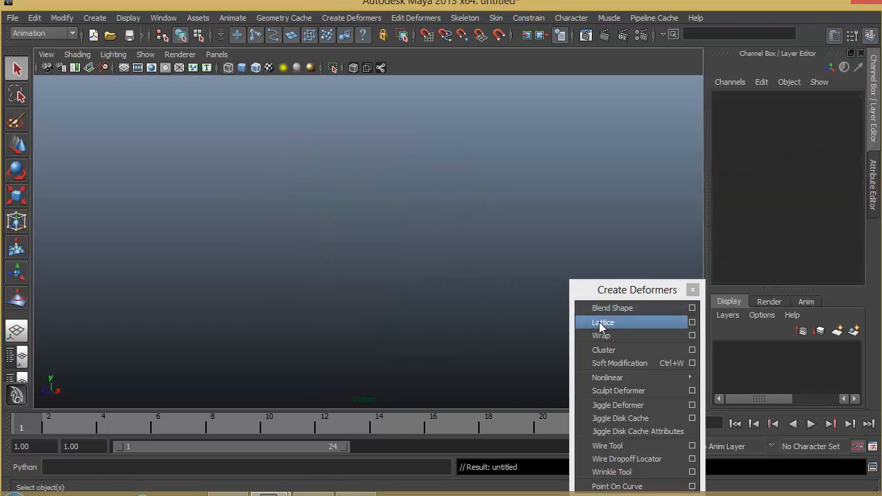
- Show the viewport grid in the new scene and create a polygon sphere at the origin
{"action": "left_click", "coordinate": [124, 68]}
{"action": "left_click_drag", "start_coordinate": [399, 289], "coordinate": [296, 232], "text": "alt"}
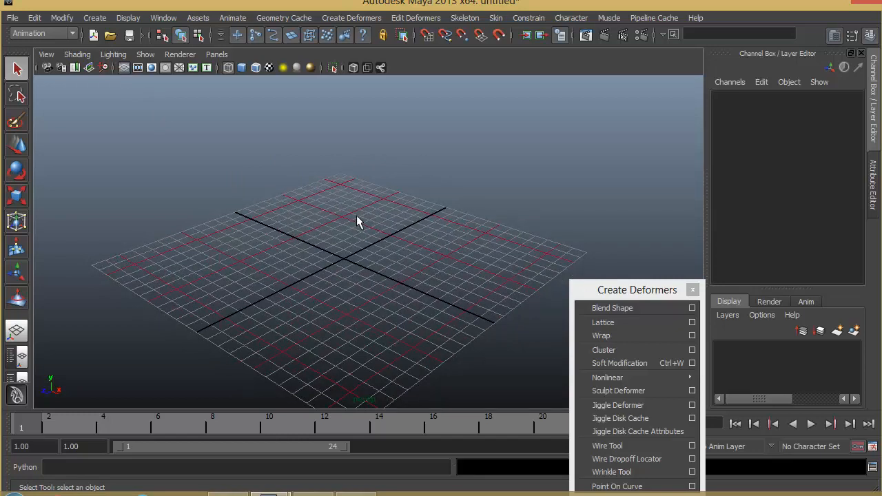
{"action": "left_click", "coordinate": [96, 18]}
{"action": "mouse_move", "coordinate": [103, 55]}
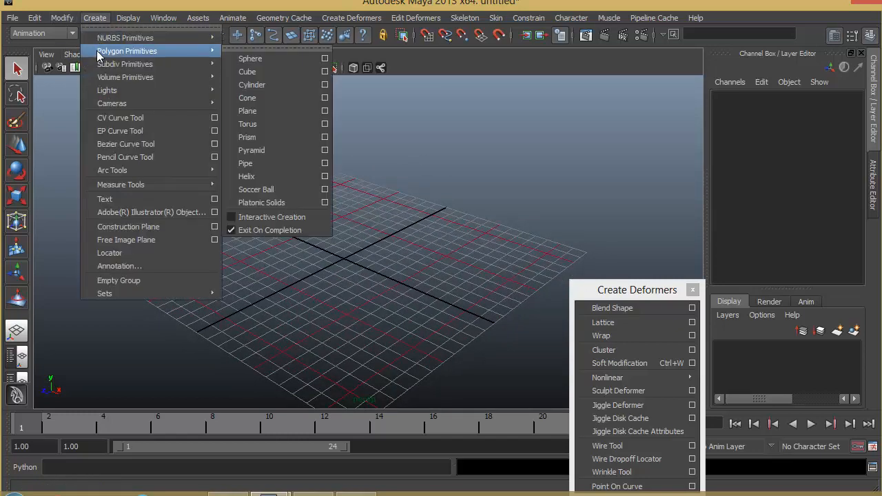
{"action": "left_click", "coordinate": [255, 61]}
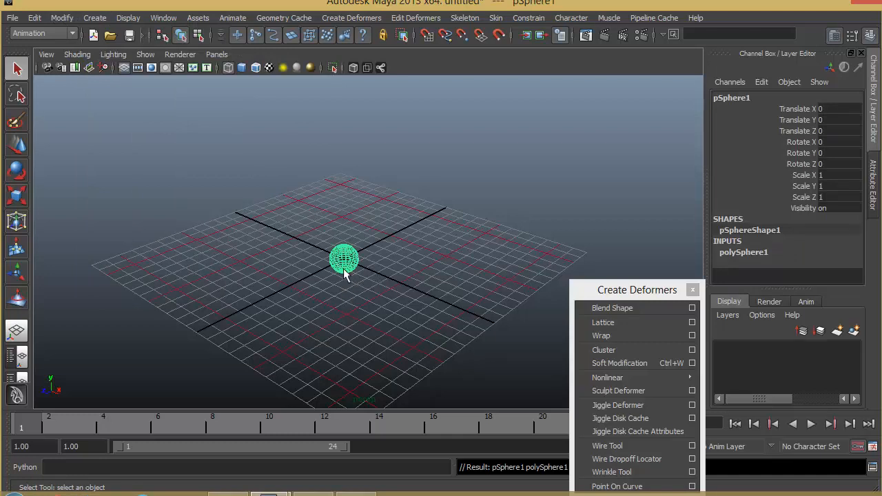
- Display the sphere smooth shaded and apply a lattice deformer to it
{"action": "right_click_drag", "start_coordinate": [344, 274], "coordinate": [492, 335], "text": "alt"}
{"action": "key", "text": "5"}
{"action": "left_click", "coordinate": [618, 323]}
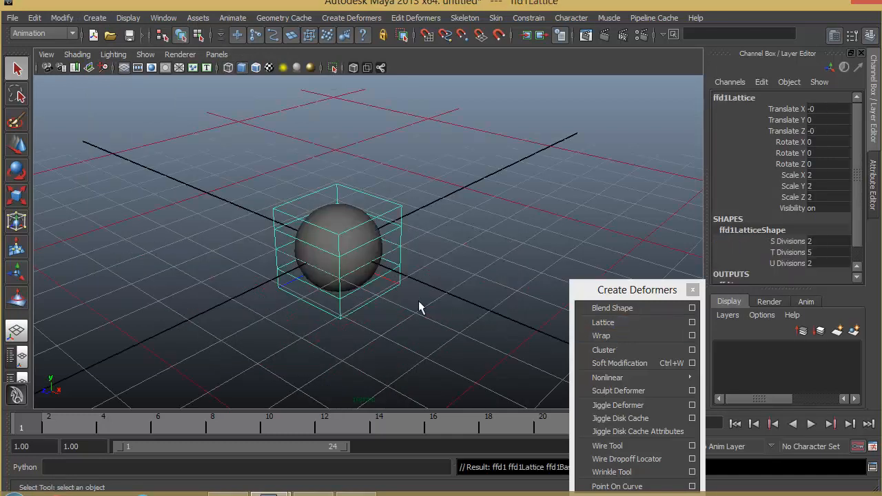
{"action": "right_click_drag", "start_coordinate": [419, 307], "coordinate": [504, 305], "text": "alt"}
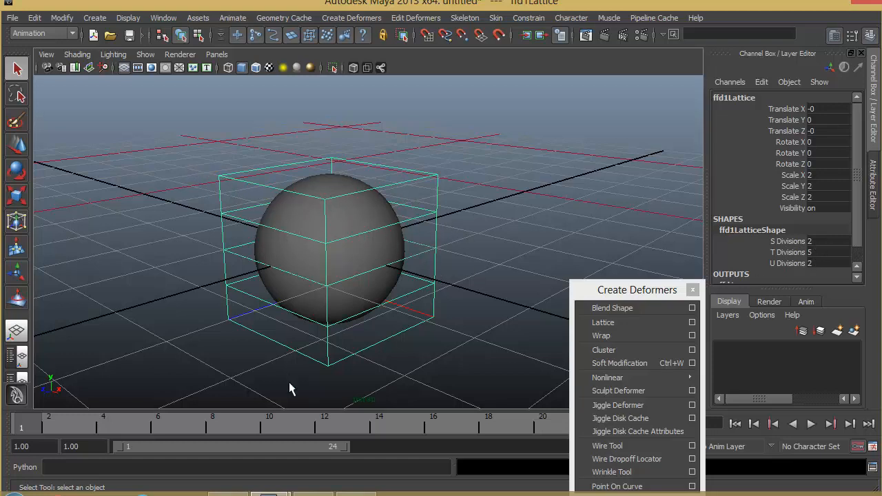
- Switch the lattice to lattice point editing and try pulling its near top corner point upward with the Move tool
{"action": "right_click", "coordinate": [241, 186]}
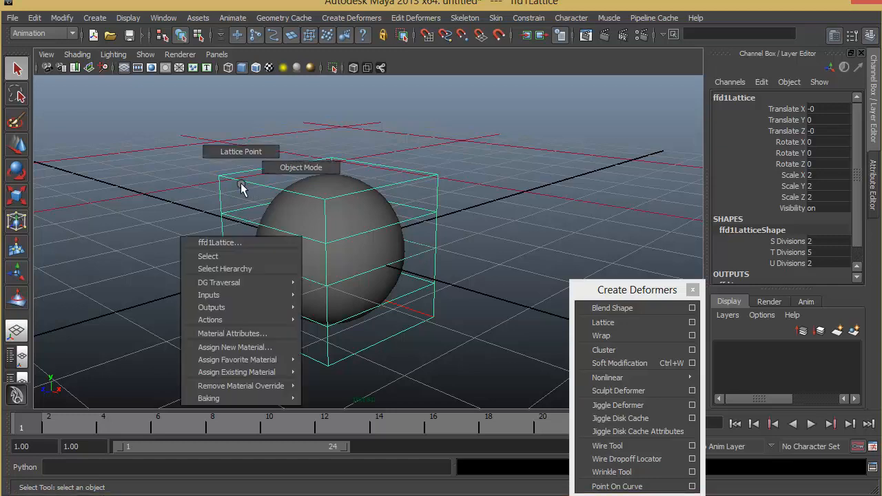
{"action": "left_click", "coordinate": [237, 161]}
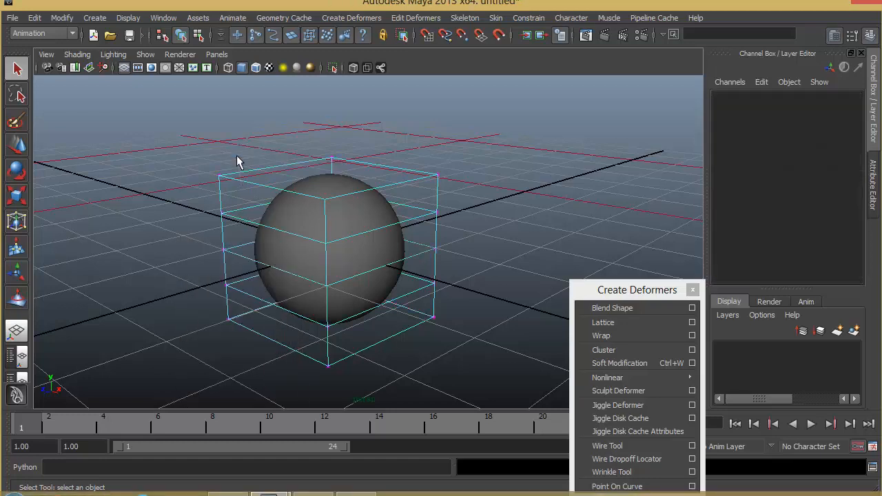
{"action": "left_click", "coordinate": [218, 180]}
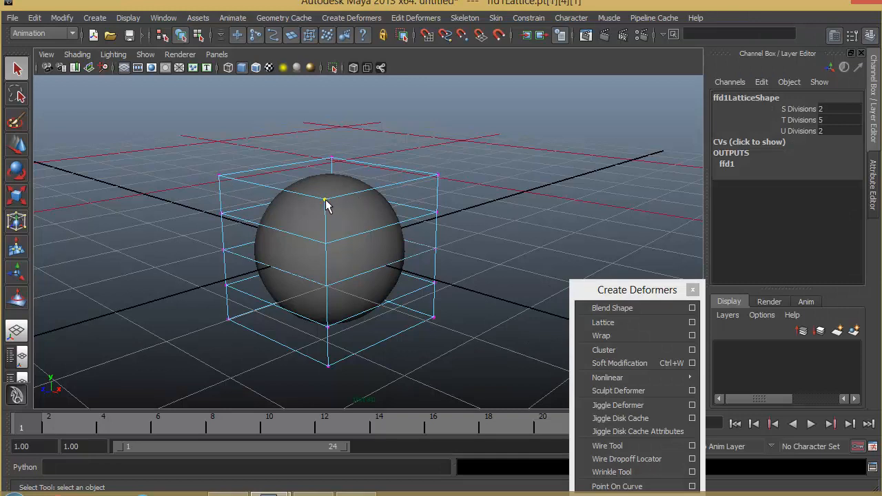
{"action": "left_click", "coordinate": [13, 144]}
{"action": "left_click_drag", "start_coordinate": [325, 200], "coordinate": [321, 153]}
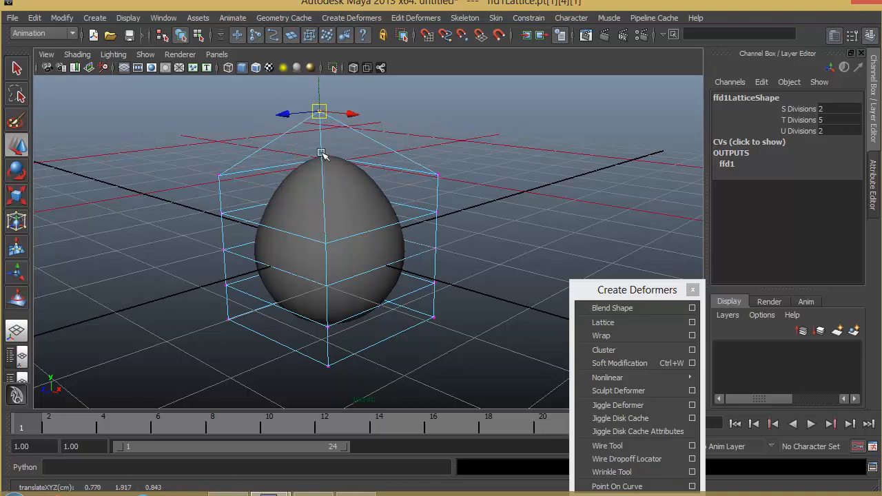
{"action": "key", "text": "ctrl+z"}
- Pull the upper lattice points on one side of the sphere up and outward, and move the middle-row pair below them outward
{"action": "left_click_drag", "start_coordinate": [393, 226], "coordinate": [357, 200], "text": "alt"}
{"action": "left_click_drag", "start_coordinate": [435, 190], "coordinate": [516, 70]}
{"action": "left_click_drag", "start_coordinate": [497, 172], "coordinate": [450, 182], "text": "alt"}
{"action": "left_click_drag", "start_coordinate": [364, 224], "coordinate": [446, 254]}
{"action": "left_click_drag", "start_coordinate": [407, 244], "coordinate": [436, 263]}
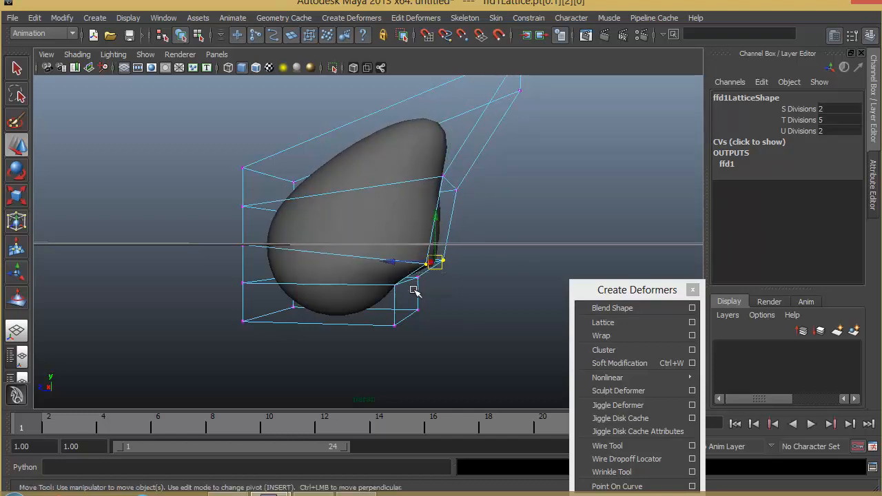
- Move the lower lattice points on the same side to stretch the underside of the sphere
{"action": "left_click_drag", "start_coordinate": [425, 294], "coordinate": [387, 271]}
{"action": "left_click_drag", "start_coordinate": [405, 281], "coordinate": [453, 342]}
{"action": "left_click_drag", "start_coordinate": [393, 316], "coordinate": [364, 377]}
- Pull a second-row lattice corner point outward on the opposite side and raise the top corner point above it
{"action": "left_click_drag", "start_coordinate": [532, 301], "coordinate": [512, 286], "text": "alt"}
{"action": "left_click_drag", "start_coordinate": [508, 207], "coordinate": [581, 201]}
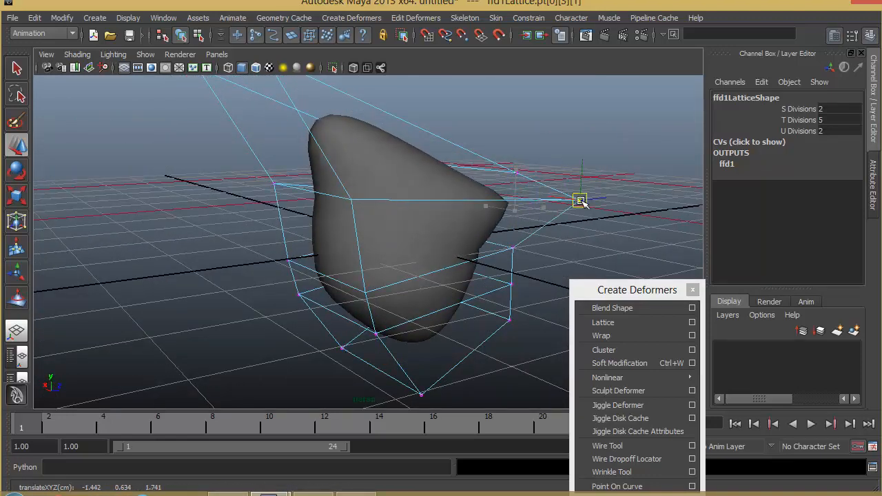
{"action": "left_click", "coordinate": [515, 172]}
{"action": "left_click_drag", "start_coordinate": [514, 172], "coordinate": [505, 84]}
- Pull the adjacent second-row lattice corner point outward and raise the neighbouring top lattice point
{"action": "left_click_drag", "start_coordinate": [537, 133], "coordinate": [461, 252], "text": "alt"}
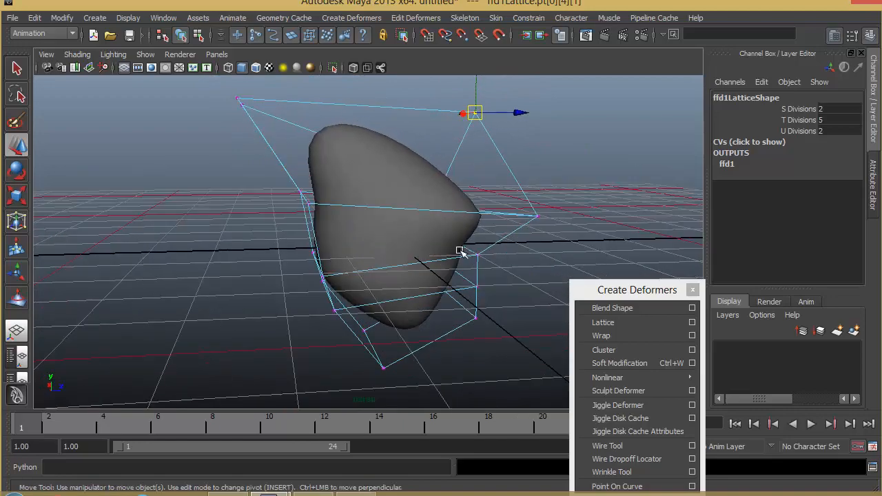
{"action": "left_click_drag", "start_coordinate": [516, 256], "coordinate": [364, 274], "text": "alt"}
{"action": "left_click_drag", "start_coordinate": [425, 249], "coordinate": [511, 174], "text": "alt"}
{"action": "left_click", "coordinate": [468, 234]}
{"action": "left_click", "coordinate": [463, 205]}
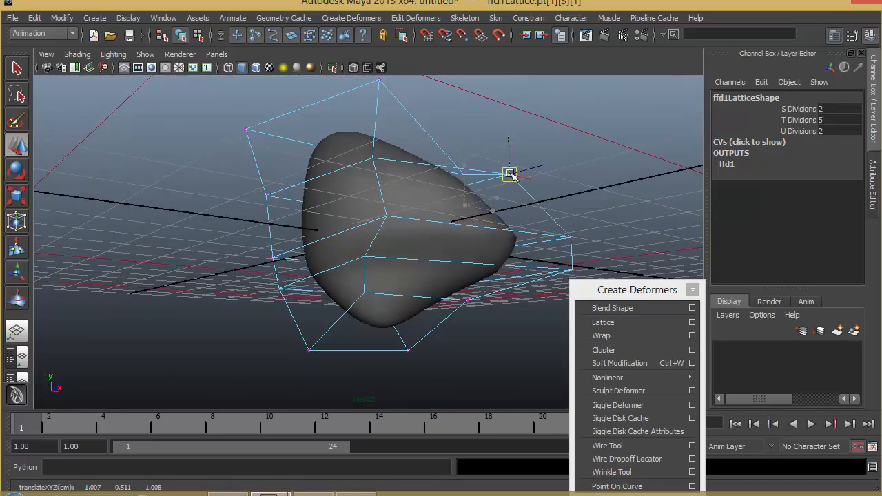
{"action": "left_click_drag", "start_coordinate": [451, 257], "coordinate": [455, 199], "text": "alt"}
{"action": "left_click_drag", "start_coordinate": [454, 187], "coordinate": [461, 144]}
- Try moving the deformed sphere on its own inside the lattice cage, then undo the moves
{"action": "left_click_drag", "start_coordinate": [429, 204], "coordinate": [492, 246], "text": "alt"}
{"action": "left_click_drag", "start_coordinate": [373, 220], "coordinate": [366, 276], "text": "alt"}
{"action": "left_click", "coordinate": [397, 217]}
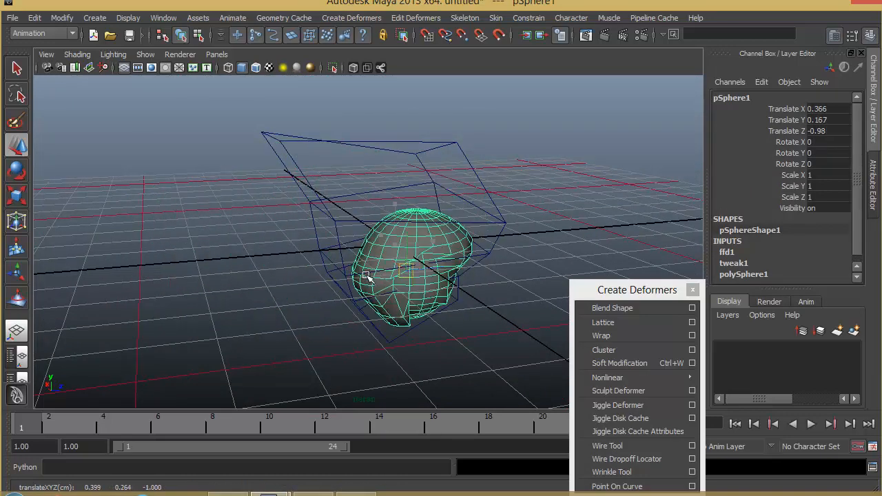
{"action": "key", "text": "ctrl+z"}
{"action": "key", "text": "ctrl+z"}
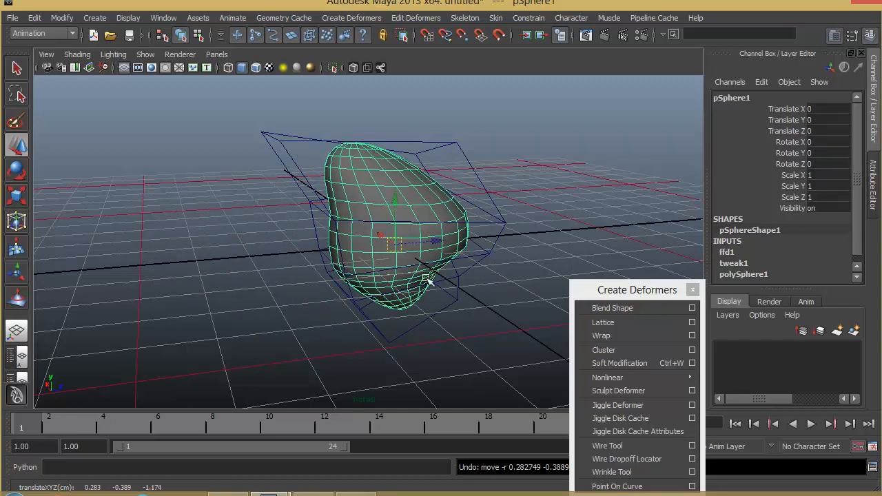
- Select the lattice and the sphere together, try moving them as one, and undo the move
{"action": "left_click", "coordinate": [494, 225]}
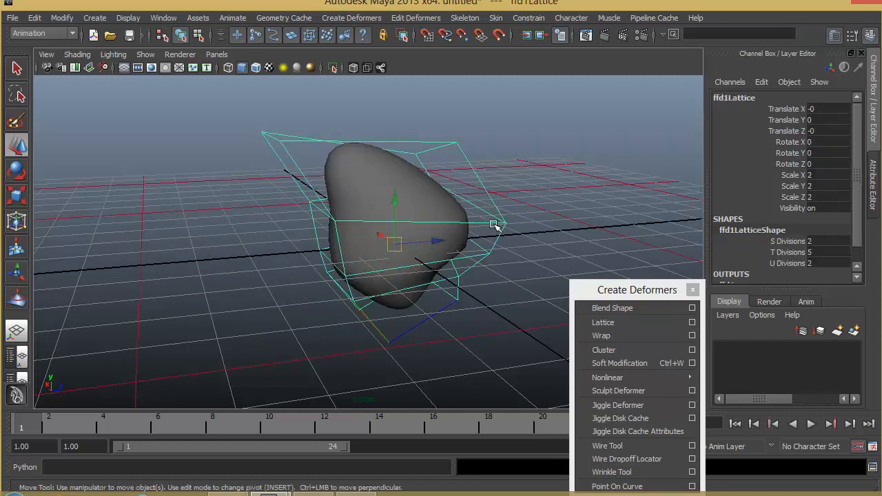
{"action": "left_click", "coordinate": [341, 172]}
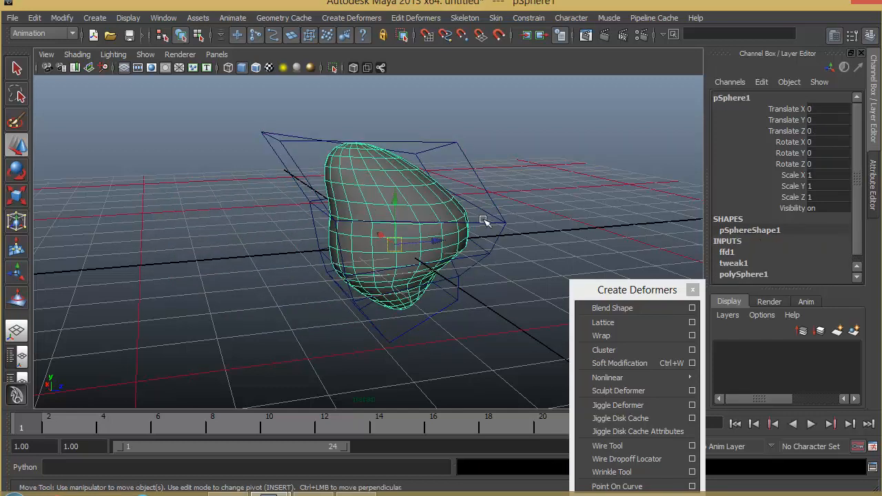
{"action": "left_click", "coordinate": [500, 226]}
{"action": "left_click", "coordinate": [383, 190], "text": "shift"}
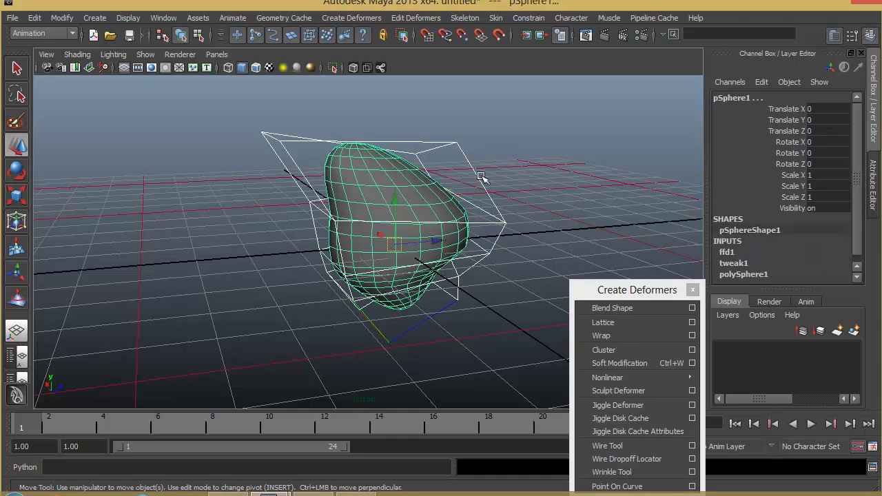
{"action": "left_click", "coordinate": [528, 161]}
{"action": "left_click", "coordinate": [473, 224]}
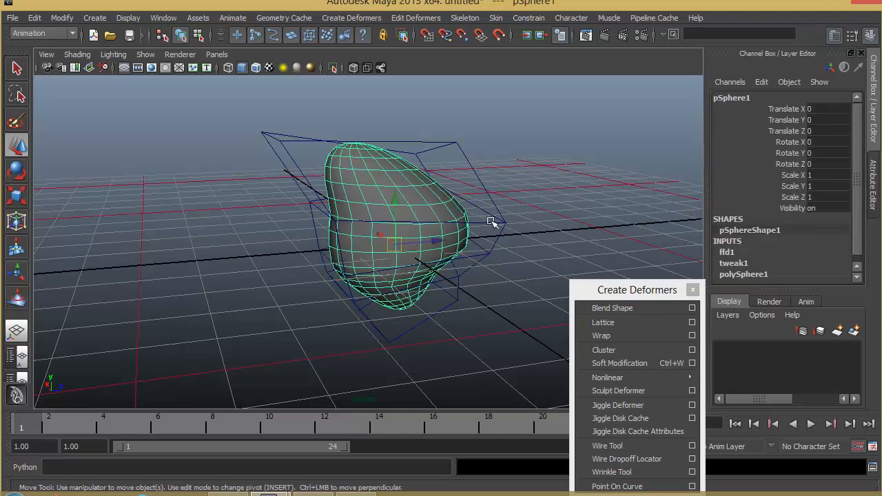
{"action": "left_click", "coordinate": [491, 221], "text": "shift"}
{"action": "mouse_move", "coordinate": [404, 239]}
{"action": "left_mouse_down"}
{"action": "mouse_move", "coordinate": [372, 289]}
{"action": "mouse_move", "coordinate": [324, 234]}
{"action": "mouse_move", "coordinate": [393, 244]}
{"action": "left_mouse_up"}
{"action": "key", "text": "ctrl+z"}
- Select only the deformed sphere and delete its history to bake the shape and remove the lattice
{"action": "left_click", "coordinate": [513, 228]}
{"action": "left_click", "coordinate": [460, 232]}
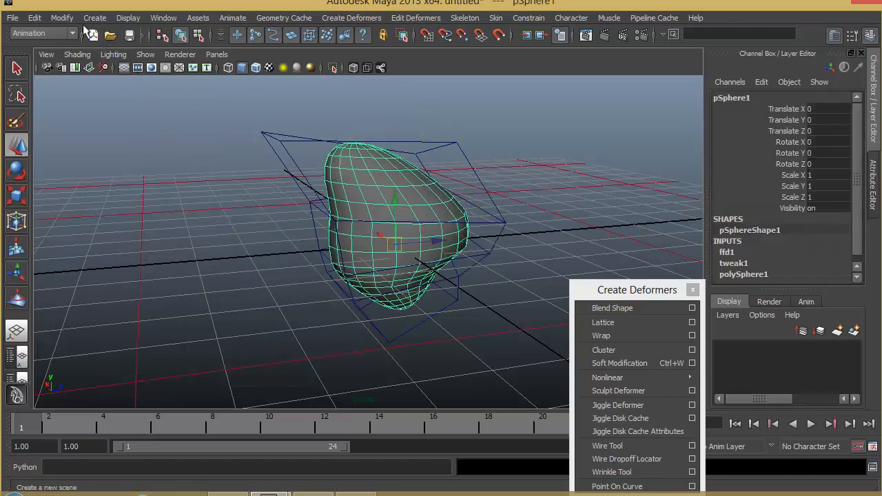
{"action": "left_click", "coordinate": [34, 17]}
{"action": "mouse_move", "coordinate": [49, 161]}
{"action": "left_click", "coordinate": [181, 162]}
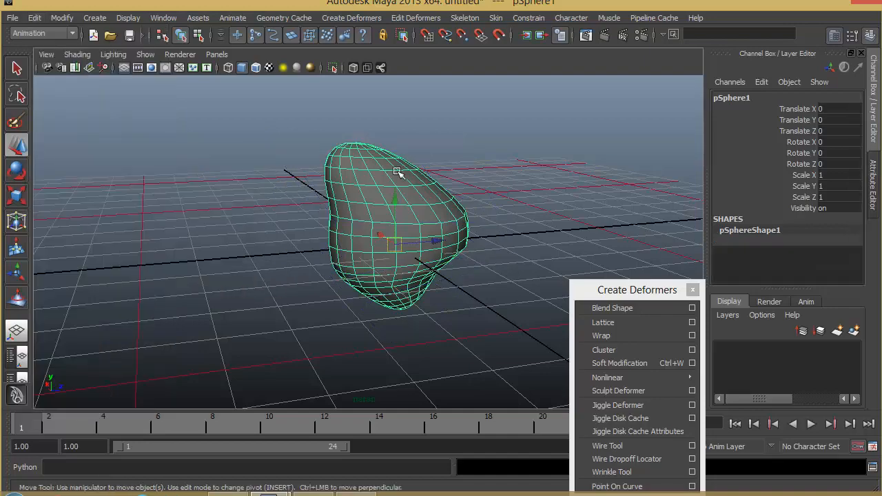
{"action": "left_click", "coordinate": [527, 206]}
{"action": "left_click", "coordinate": [429, 244]}
{"action": "left_click_drag", "start_coordinate": [470, 246], "coordinate": [299, 226], "text": "alt"}
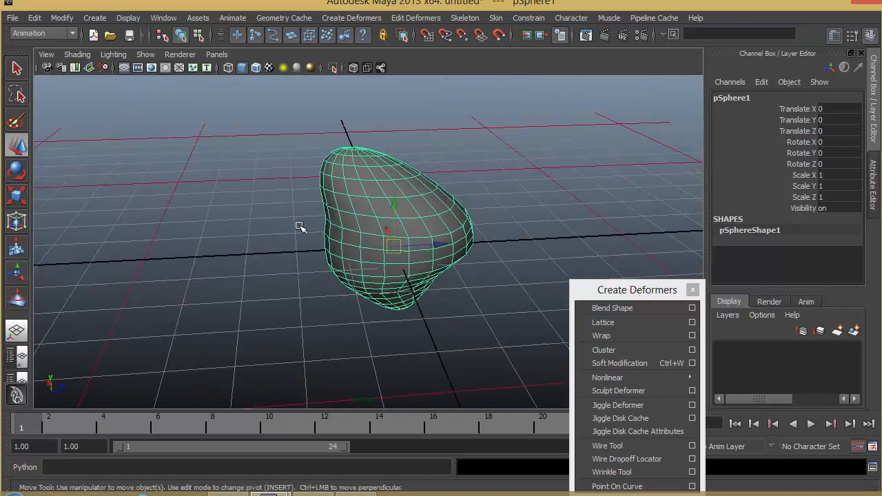
{"action": "left_click_drag", "start_coordinate": [365, 246], "coordinate": [299, 255], "text": "alt"}
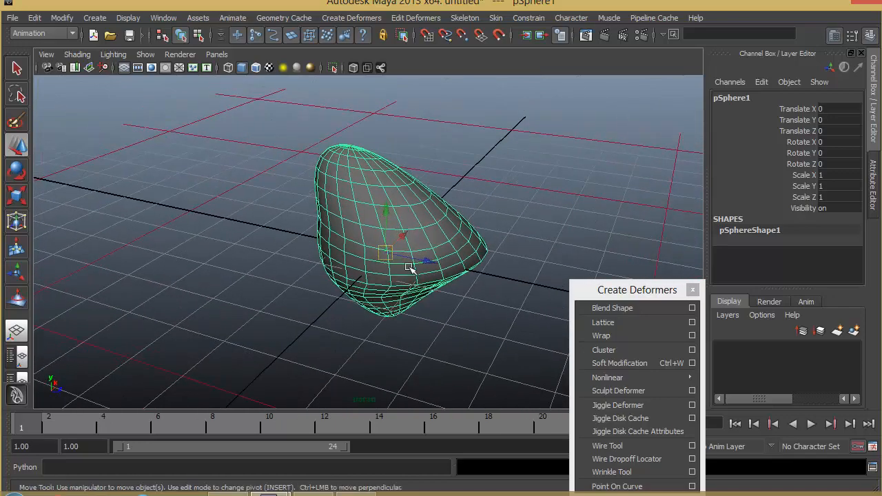
{"action": "left_click_drag", "start_coordinate": [413, 268], "coordinate": [272, 301], "text": "alt"}
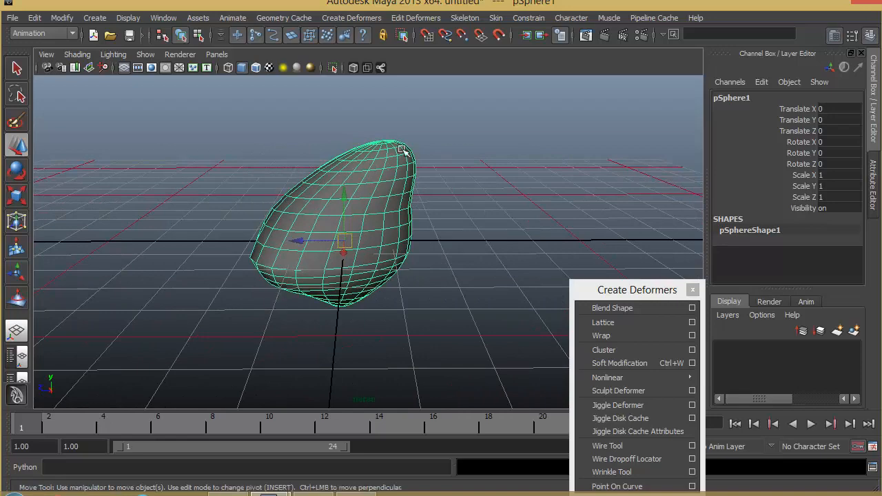
- Start a new scene and create a polygon sphere at the origin, closing the detached Create menu
{"action": "left_click", "coordinate": [93, 35]}
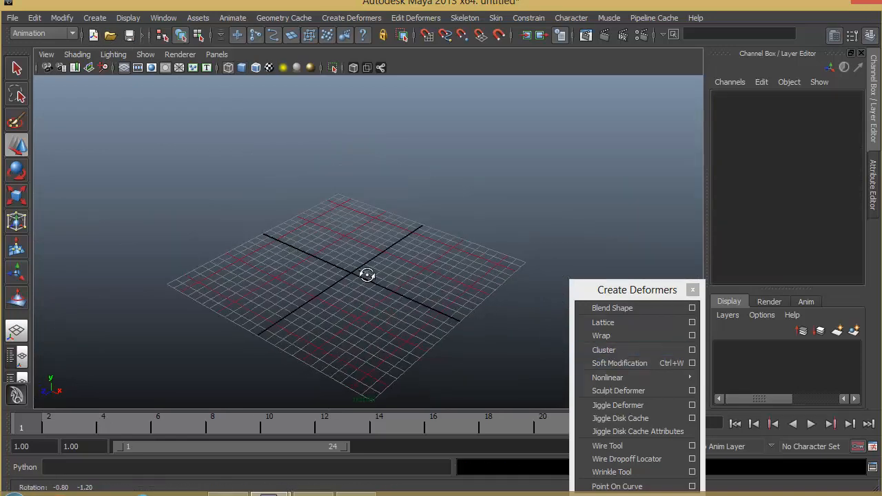
{"action": "left_click_drag", "start_coordinate": [366, 273], "coordinate": [394, 266], "text": "alt"}
{"action": "right_click_drag", "start_coordinate": [347, 266], "coordinate": [376, 290], "text": "alt"}
{"action": "middle_click_drag", "start_coordinate": [375, 290], "coordinate": [390, 308], "text": "alt"}
{"action": "left_click_drag", "start_coordinate": [348, 266], "coordinate": [309, 285], "text": "alt"}
{"action": "left_click", "coordinate": [89, 19]}
{"action": "left_click", "coordinate": [100, 28]}
{"action": "mouse_move", "coordinate": [102, 45]}
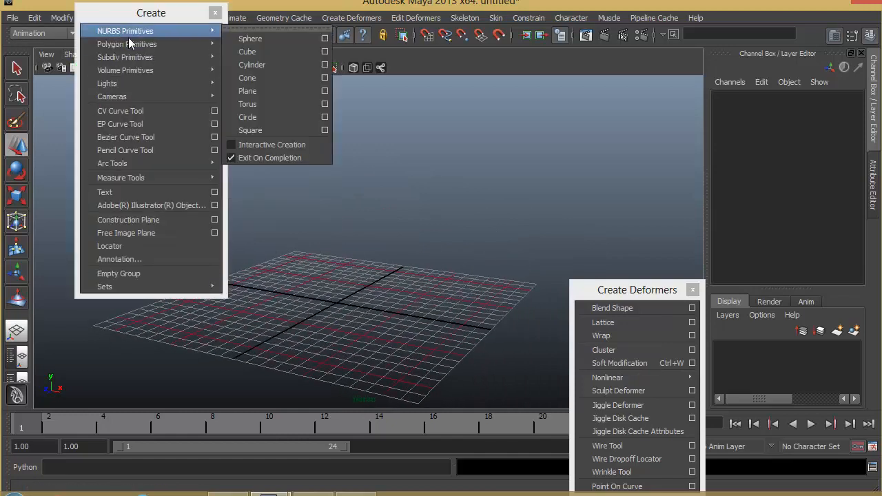
{"action": "left_click", "coordinate": [245, 47]}
{"action": "left_click", "coordinate": [215, 12]}
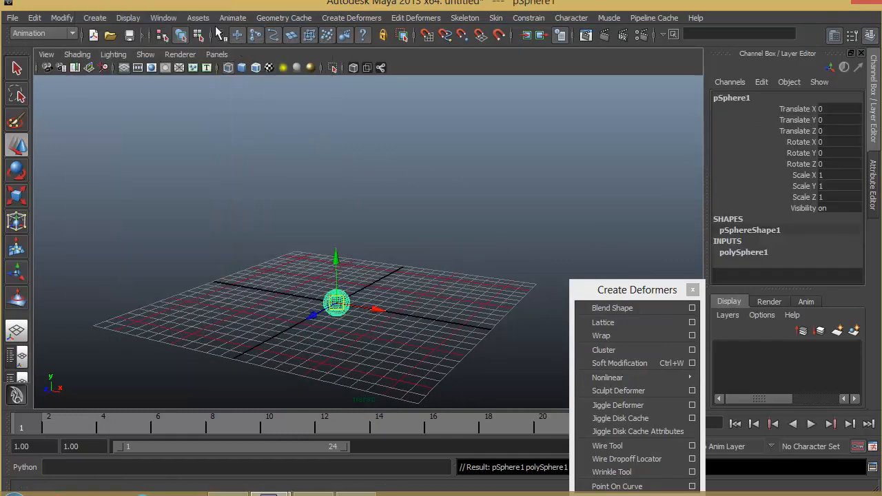
- Frame the new sphere closely, display it shaded and switch it to vertex editing
{"action": "right_click_drag", "start_coordinate": [338, 269], "coordinate": [468, 292], "text": "alt"}
{"action": "middle_click_drag", "start_coordinate": [348, 316], "coordinate": [378, 232], "text": "alt"}
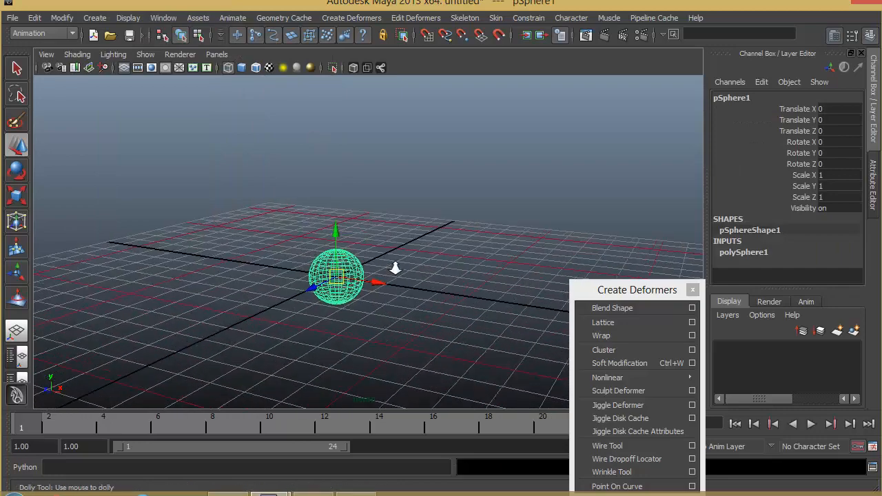
{"action": "right_click_drag", "start_coordinate": [396, 270], "coordinate": [441, 283], "text": "alt"}
{"action": "left_click_drag", "start_coordinate": [313, 319], "coordinate": [305, 289], "text": "alt"}
{"action": "right_click_drag", "start_coordinate": [305, 295], "coordinate": [422, 316], "text": "alt"}
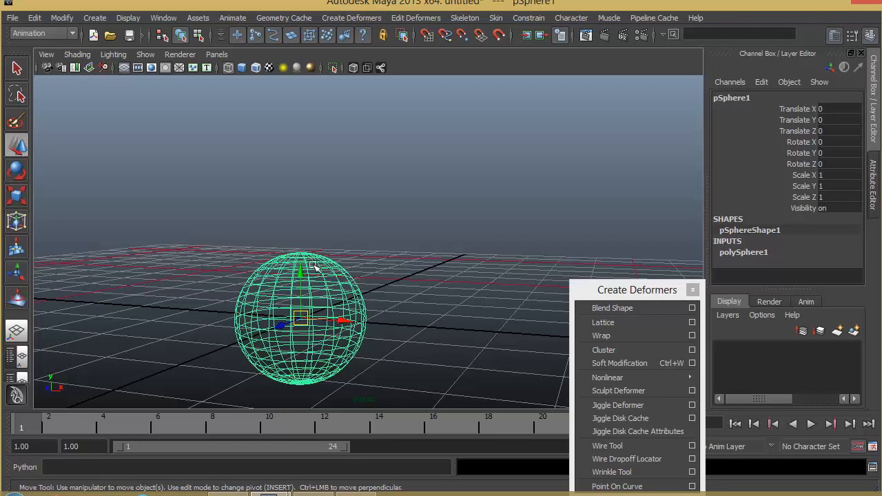
{"action": "left_click_drag", "start_coordinate": [310, 266], "coordinate": [305, 309], "text": "alt"}
{"action": "right_click_drag", "start_coordinate": [319, 255], "coordinate": [328, 286]}
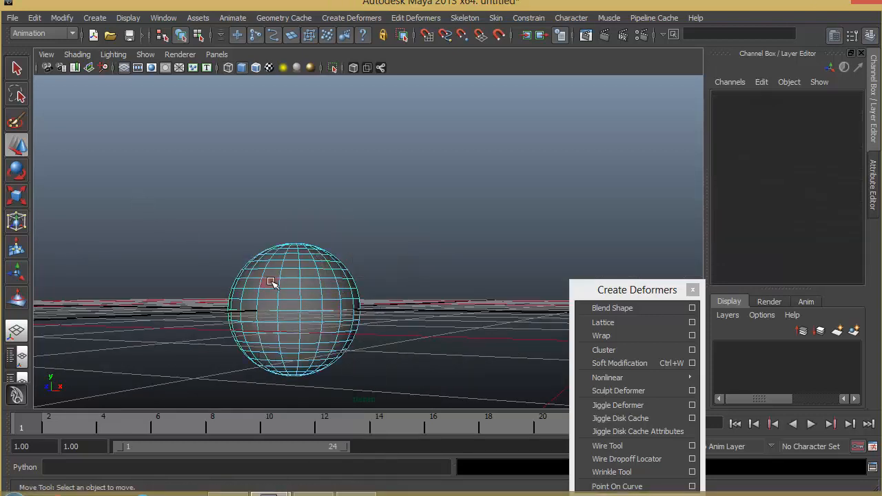
{"action": "right_click_drag", "start_coordinate": [271, 281], "coordinate": [280, 226]}
{"action": "right_click_drag", "start_coordinate": [296, 302], "coordinate": [241, 257]}
- Select the vertices of the sphere's upper half in the side view and create a cluster deformer from them
{"action": "key", "text": "space"}
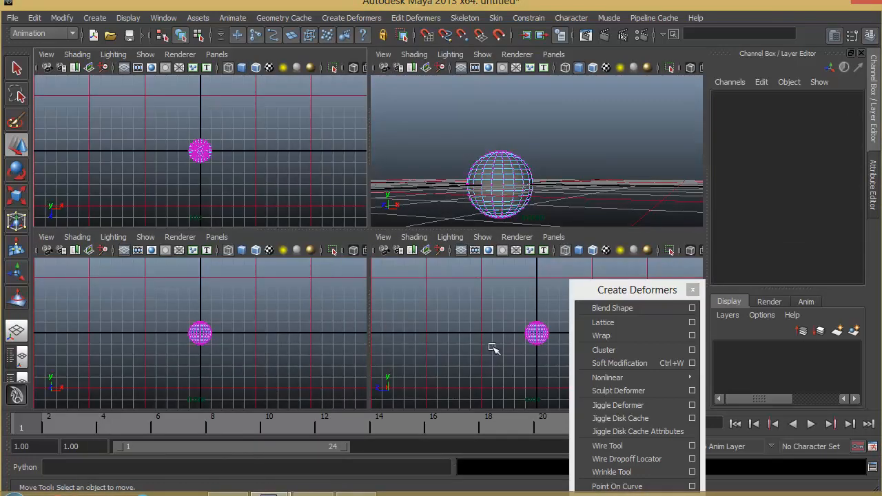
{"action": "key", "text": "space"}
{"action": "scroll", "coordinate": [578, 268], "scroll_direction": "up", "scroll_amount": 2}
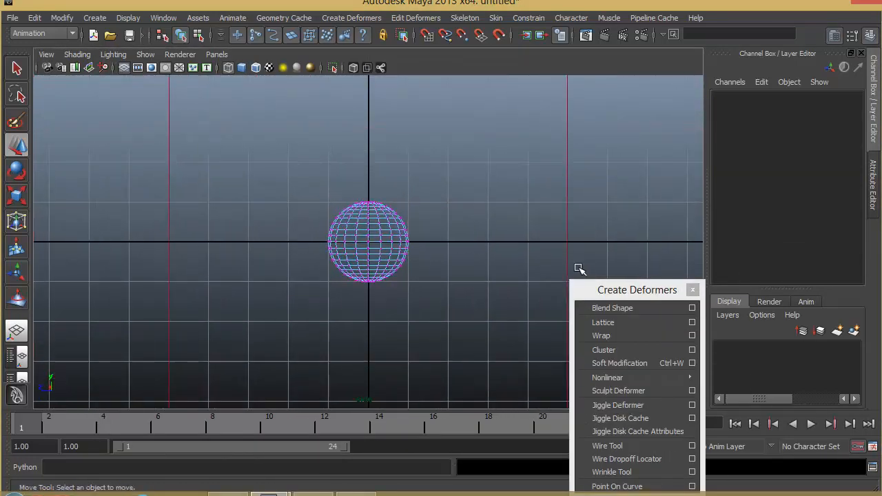
{"action": "left_click_drag", "start_coordinate": [340, 198], "coordinate": [435, 240]}
{"action": "key", "text": "space"}
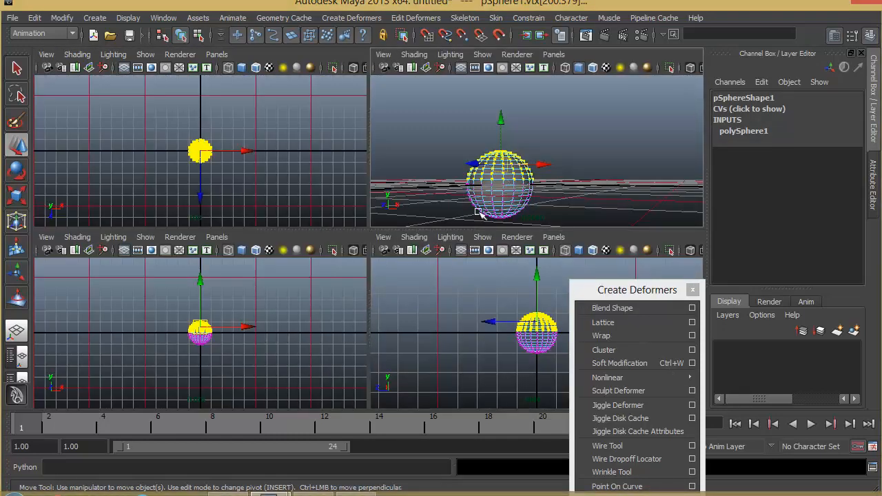
{"action": "left_click_drag", "start_coordinate": [502, 177], "coordinate": [477, 201], "text": "alt"}
{"action": "key", "text": "space"}
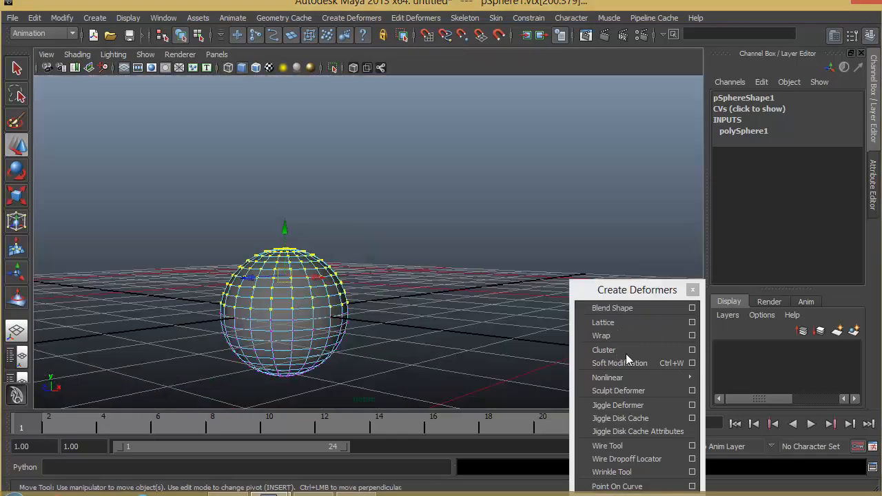
{"action": "left_click", "coordinate": [666, 351]}
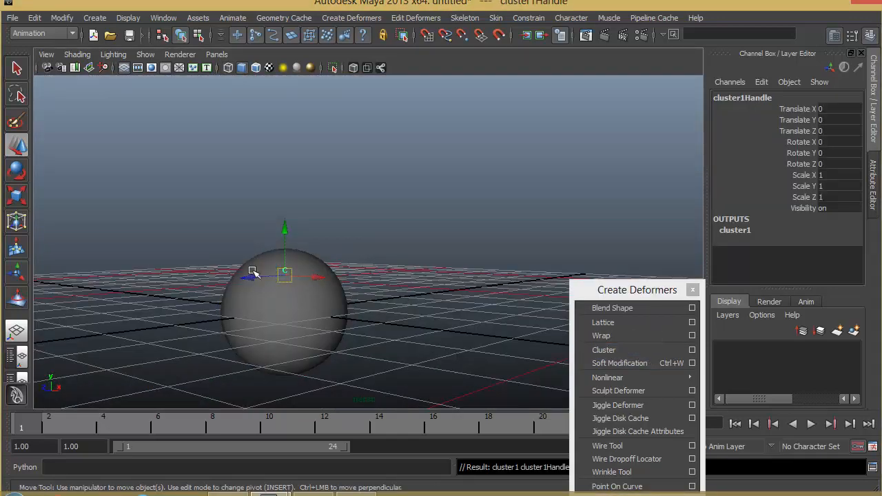
- Try moving the cluster handle freely to deform the sphere's upper half, and undo the moves
{"action": "left_click_drag", "start_coordinate": [283, 276], "coordinate": [274, 299]}
{"action": "key", "text": "ctrl+z"}
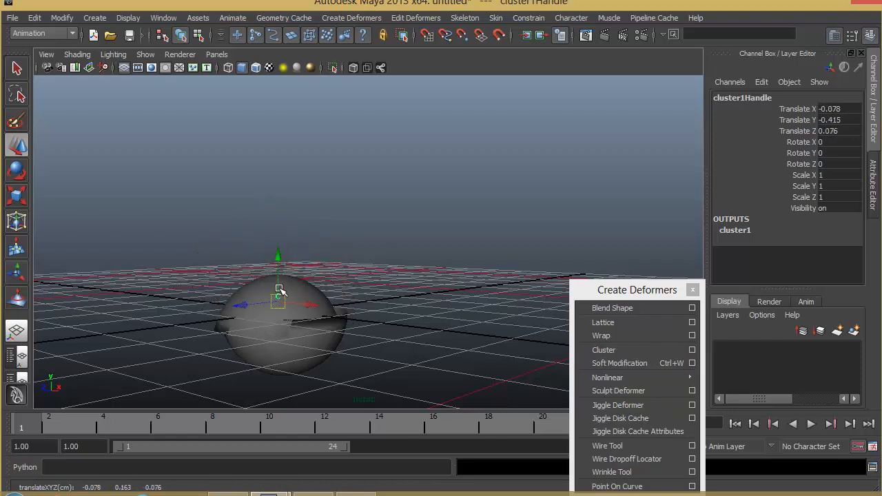
{"action": "key", "text": "ctrl+z"}
{"action": "mouse_move", "coordinate": [299, 221]}
{"action": "left_mouse_down"}
{"action": "mouse_move", "coordinate": [285, 214]}
{"action": "mouse_move", "coordinate": [307, 211]}
{"action": "mouse_move", "coordinate": [296, 219]}
{"action": "mouse_move", "coordinate": [290, 209]}
{"action": "mouse_move", "coordinate": [292, 221]}
{"action": "left_mouse_up"}
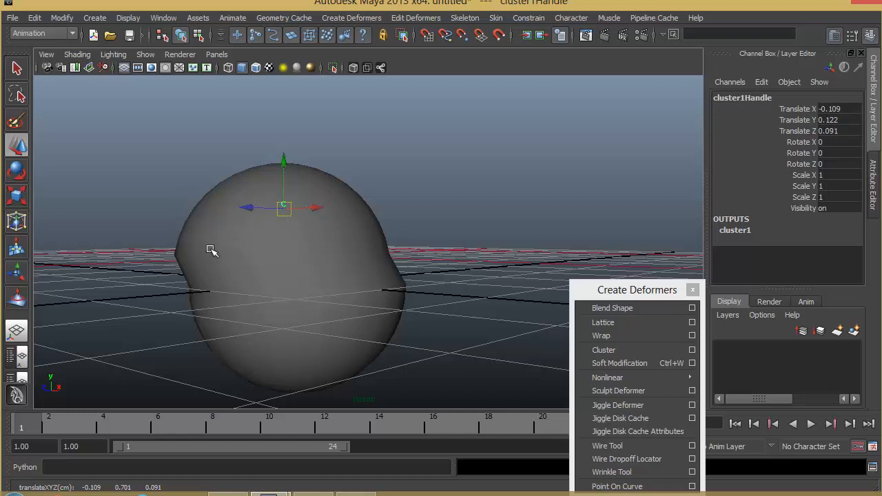
{"action": "key", "text": "ctrl+z"}
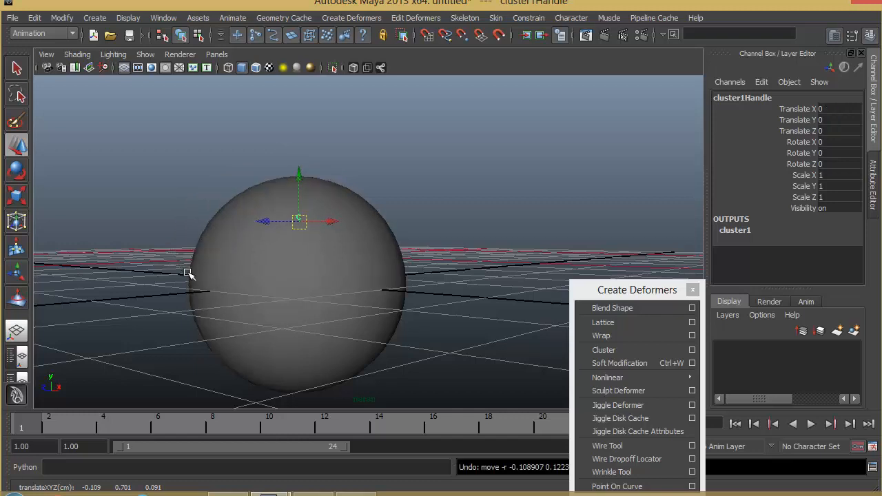
- Select only the sphere and open the Paint Cluster Weights Tool with its settings, moving the detached Create Deformers menu aside
{"action": "left_click_drag", "start_coordinate": [188, 275], "coordinate": [337, 282], "text": "alt"}
{"action": "left_click", "coordinate": [286, 206]}
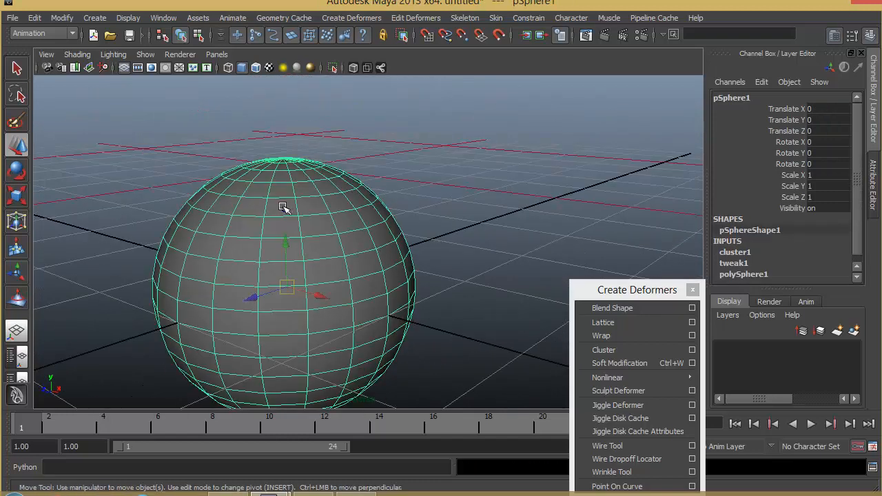
{"action": "left_click", "coordinate": [284, 209]}
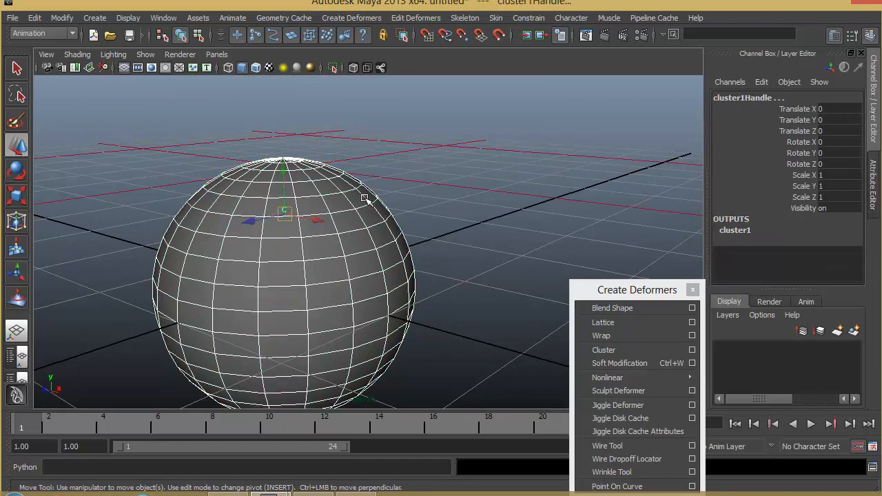
{"action": "left_click", "coordinate": [391, 242]}
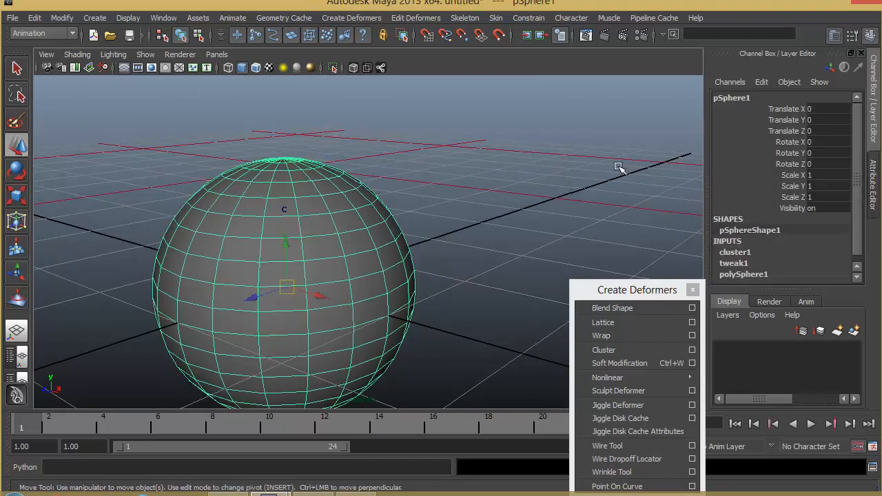
{"action": "left_click", "coordinate": [429, 19]}
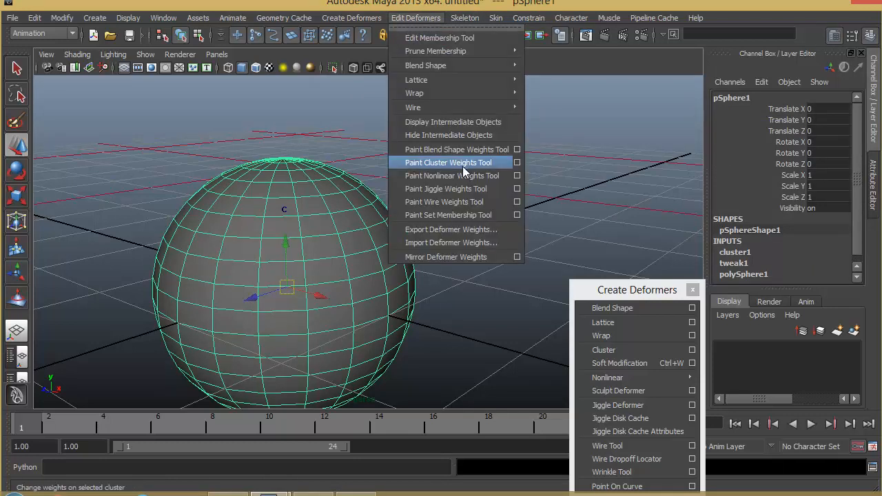
{"action": "left_click", "coordinate": [517, 162]}
{"action": "left_click_drag", "start_coordinate": [660, 291], "coordinate": [825, 189]}
{"action": "scroll", "coordinate": [510, 261], "scroll_direction": "up", "scroll_amount": 3}
{"action": "scroll", "coordinate": [513, 264], "scroll_direction": "down", "scroll_amount": 3}
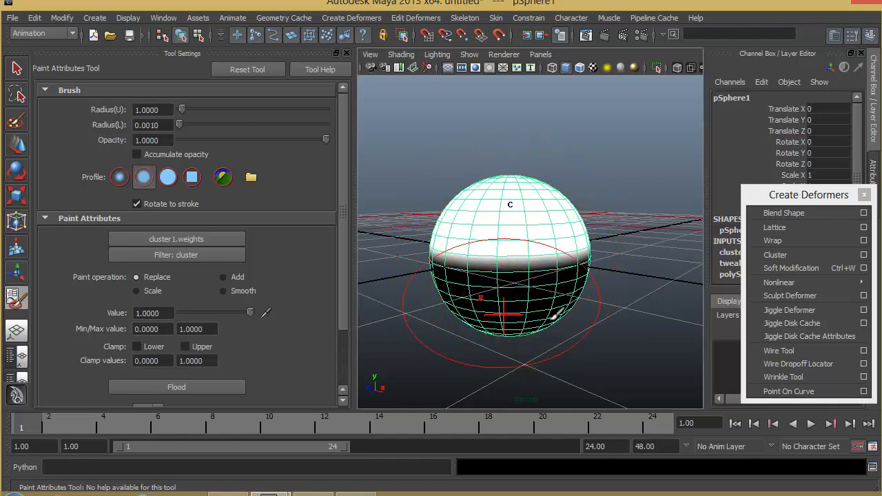
- Set the paint value to 0, reduce the brush radius to about 0.34 and paint along the cluster's weight border
{"action": "left_click_drag", "start_coordinate": [534, 275], "coordinate": [532, 244], "text": "alt"}
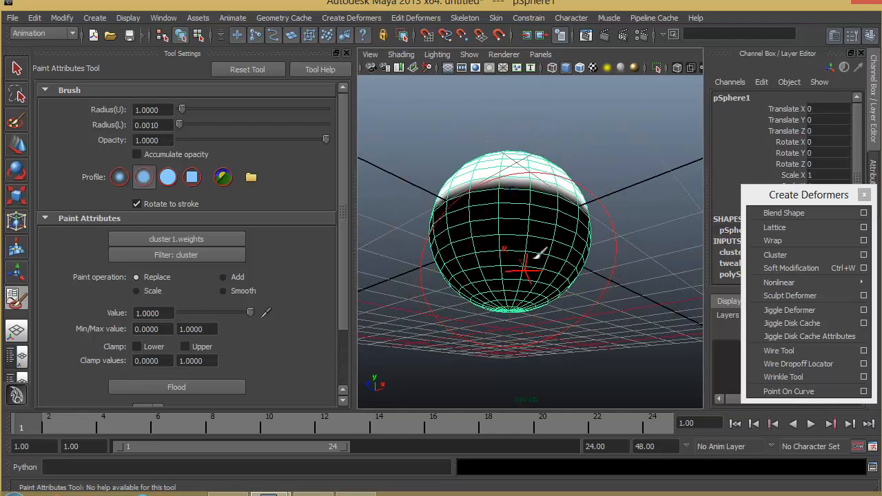
{"action": "left_click_drag", "start_coordinate": [527, 252], "coordinate": [528, 292], "text": "alt"}
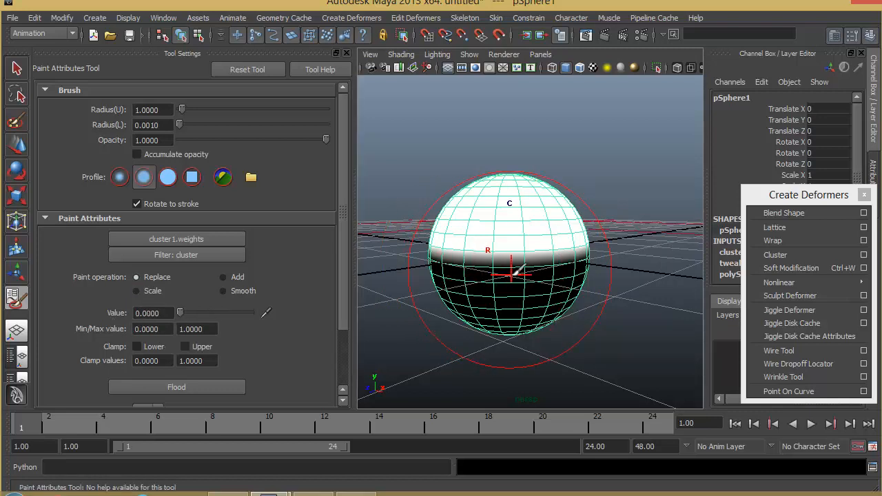
{"action": "key", "text": "b"}
{"action": "left_click_drag", "start_coordinate": [468, 279], "coordinate": [420, 288]}
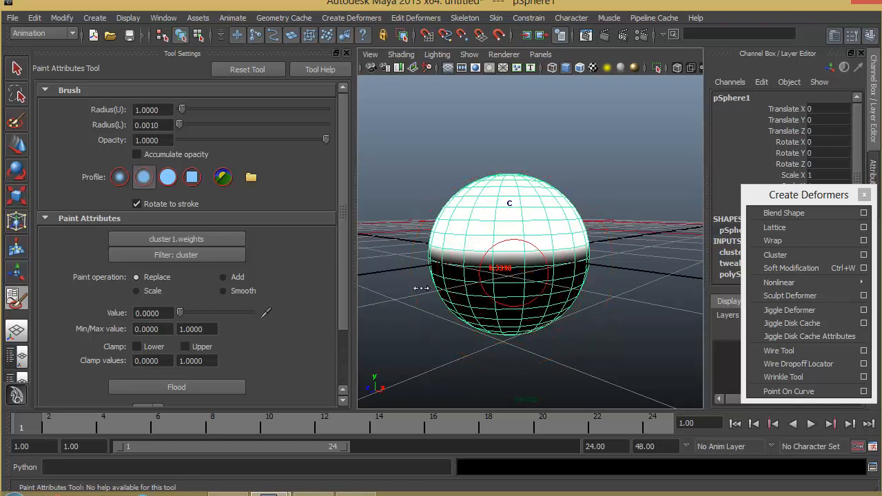
{"action": "mouse_move", "coordinate": [525, 265]}
{"action": "left_mouse_down"}
{"action": "mouse_move", "coordinate": [551, 248]}
{"action": "mouse_move", "coordinate": [476, 282]}
{"action": "mouse_move", "coordinate": [557, 289]}
{"action": "mouse_move", "coordinate": [488, 289]}
{"action": "mouse_move", "coordinate": [634, 275]}
{"action": "mouse_move", "coordinate": [606, 246]}
{"action": "mouse_move", "coordinate": [559, 255]}
{"action": "left_mouse_up"}
- Paint a band of cluster weights around the sphere's middle using Replace with a value of 0.466
{"action": "left_click_drag", "start_coordinate": [448, 279], "coordinate": [518, 287], "text": "alt"}
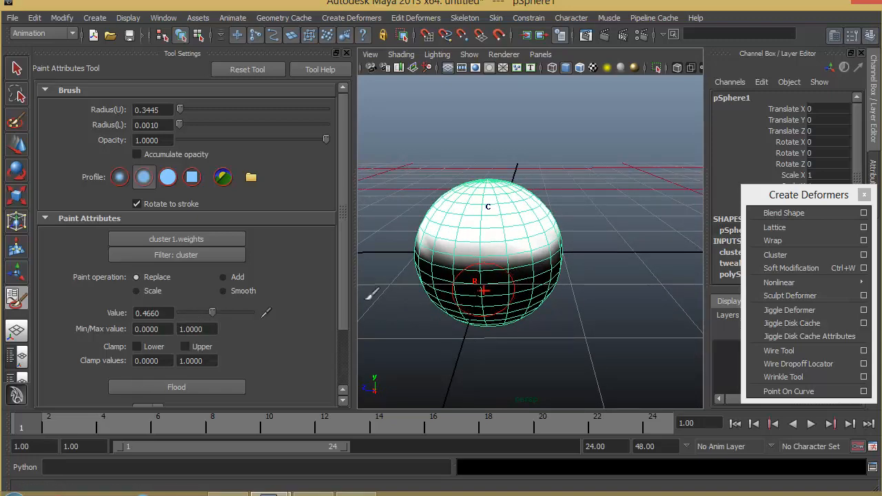
{"action": "left_click_drag", "start_coordinate": [459, 271], "coordinate": [476, 268], "text": "alt"}
{"action": "middle_click_drag", "start_coordinate": [517, 249], "coordinate": [538, 271], "text": "alt"}
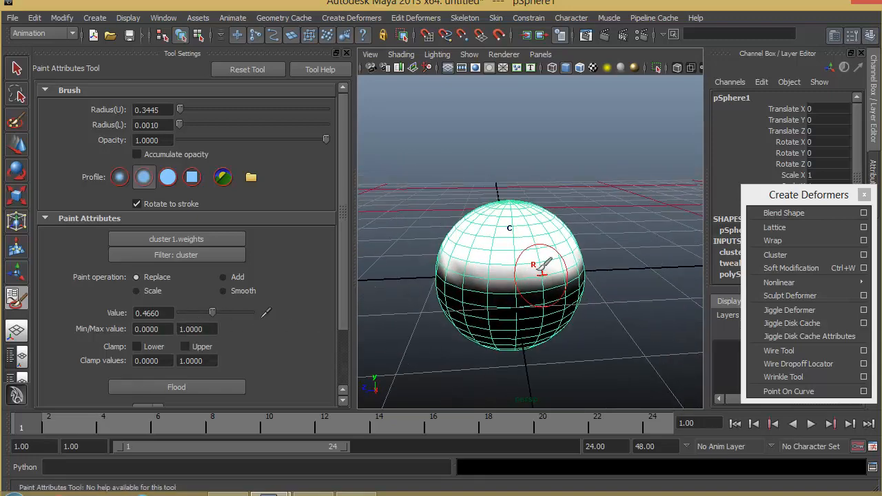
{"action": "left_click_drag", "start_coordinate": [534, 258], "coordinate": [562, 280], "text": "alt"}
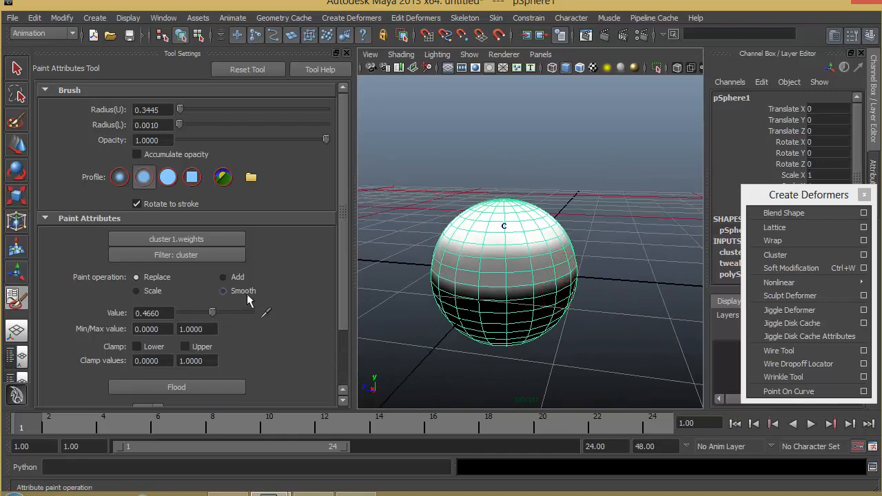
- Switch the paint operation to Smooth and soften the weight transitions around the sphere
{"action": "left_click", "coordinate": [222, 291]}
{"action": "left_click_drag", "start_coordinate": [699, 277], "coordinate": [479, 282], "text": "alt"}
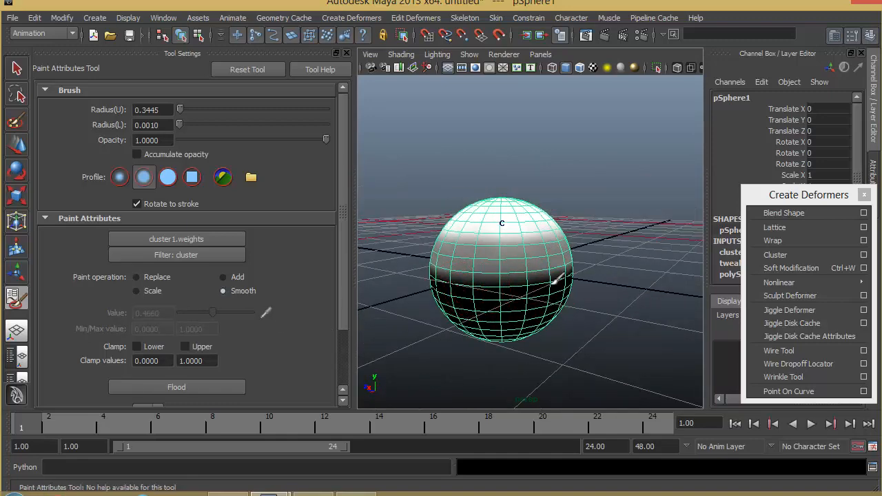
{"action": "left_click_drag", "start_coordinate": [561, 278], "coordinate": [529, 277], "text": "alt"}
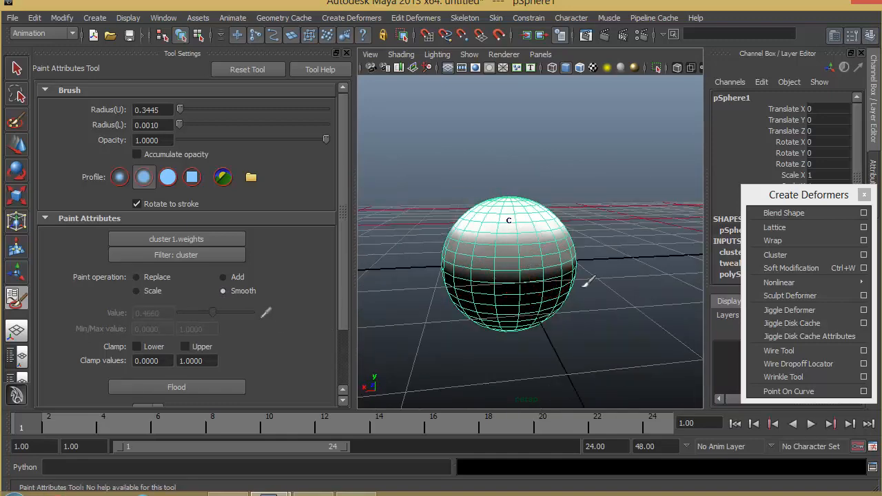
{"action": "mouse_move", "coordinate": [584, 282]}
{"action": "left_mouse_down", "text": "alt"}
{"action": "mouse_move", "coordinate": [567, 263]}
{"action": "mouse_move", "coordinate": [545, 263]}
{"action": "mouse_move", "coordinate": [585, 256]}
{"action": "mouse_move", "coordinate": [403, 262]}
{"action": "mouse_move", "coordinate": [615, 295]}
{"action": "mouse_move", "coordinate": [597, 256]}
{"action": "mouse_move", "coordinate": [551, 303]}
{"action": "left_mouse_up", "text": "alt"}
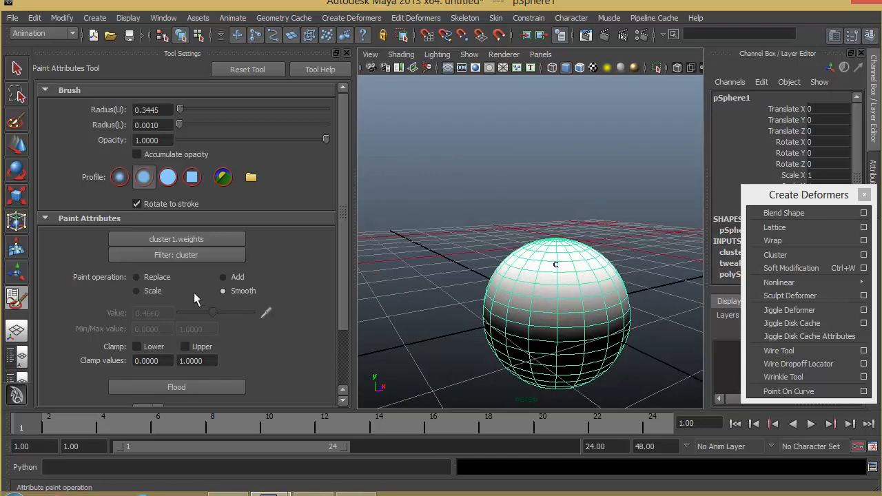
- Switch the paint operation back to Replace and paint weights of 0.7476 around the sphere's upper part
{"action": "left_click", "coordinate": [136, 276]}
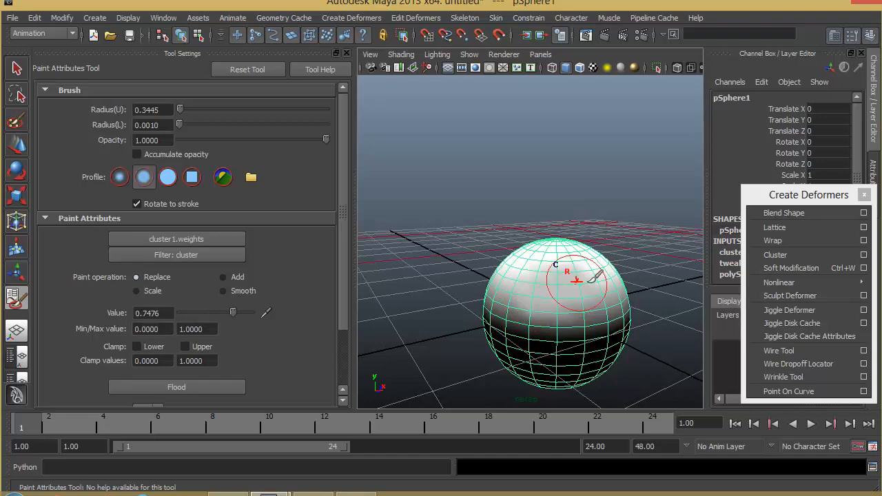
{"action": "mouse_move", "coordinate": [591, 276]}
{"action": "left_mouse_down", "text": "alt"}
{"action": "mouse_move", "coordinate": [567, 291]}
{"action": "mouse_move", "coordinate": [606, 291]}
{"action": "mouse_move", "coordinate": [565, 250]}
{"action": "mouse_move", "coordinate": [541, 296]}
{"action": "mouse_move", "coordinate": [640, 305]}
{"action": "mouse_move", "coordinate": [590, 295]}
{"action": "mouse_move", "coordinate": [551, 303]}
{"action": "left_mouse_up", "text": "alt"}
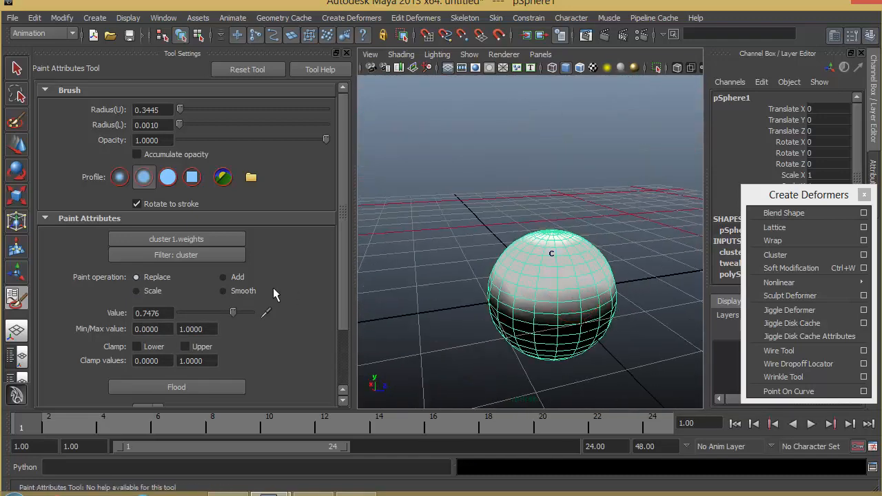
{"action": "mouse_move", "coordinate": [610, 313]}
{"action": "left_mouse_down", "text": "alt"}
{"action": "mouse_move", "coordinate": [659, 285]}
{"action": "mouse_move", "coordinate": [620, 290]}
{"action": "left_mouse_up", "text": "alt"}
- Smooth the newly painted cluster weights all around the sphere to blend the upper and lower halves
{"action": "left_click", "coordinate": [234, 291]}
{"action": "mouse_move", "coordinate": [574, 309]}
{"action": "left_mouse_down", "text": "alt"}
{"action": "mouse_move", "coordinate": [524, 257]}
{"action": "mouse_move", "coordinate": [503, 259]}
{"action": "mouse_move", "coordinate": [511, 250]}
{"action": "mouse_move", "coordinate": [572, 252]}
{"action": "mouse_move", "coordinate": [575, 241]}
{"action": "mouse_move", "coordinate": [570, 279]}
{"action": "left_mouse_up", "text": "alt"}
{"action": "left_click_drag", "start_coordinate": [433, 297], "coordinate": [535, 282], "text": "alt"}
{"action": "right_click_drag", "start_coordinate": [535, 282], "coordinate": [634, 300], "text": "alt"}
{"action": "left_click_drag", "start_coordinate": [528, 302], "coordinate": [585, 293], "text": "alt"}
{"action": "middle_click_drag", "start_coordinate": [590, 289], "coordinate": [555, 236], "text": "alt"}
{"action": "left_click_drag", "start_coordinate": [571, 257], "coordinate": [563, 274], "text": "alt"}
{"action": "right_click_drag", "start_coordinate": [565, 274], "coordinate": [547, 269], "text": "alt"}
{"action": "middle_click_drag", "start_coordinate": [556, 264], "coordinate": [573, 277], "text": "alt"}
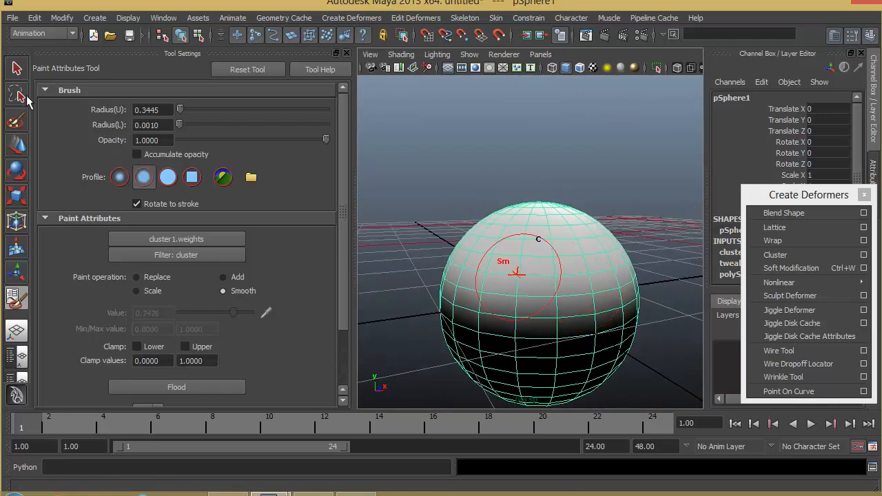
- Activate the Move tool and try selecting the cluster handle alone in the viewport, clearing the selection again
{"action": "left_click", "coordinate": [17, 145]}
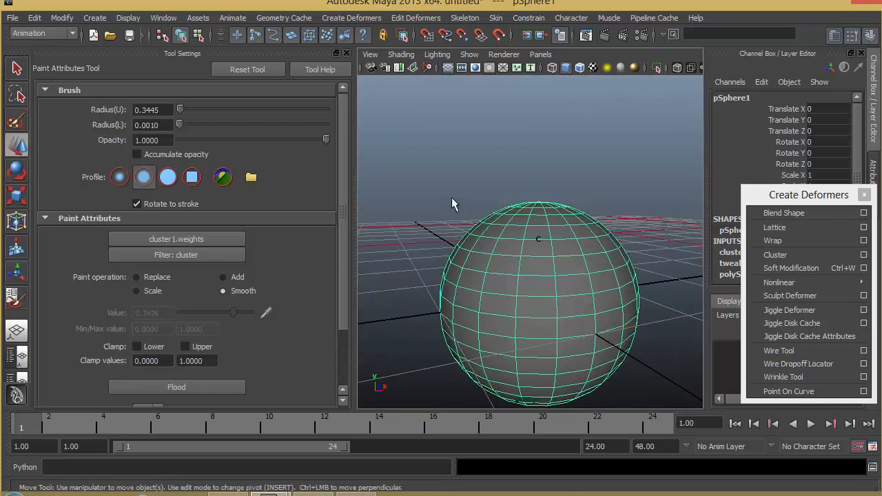
{"action": "left_click", "coordinate": [536, 238]}
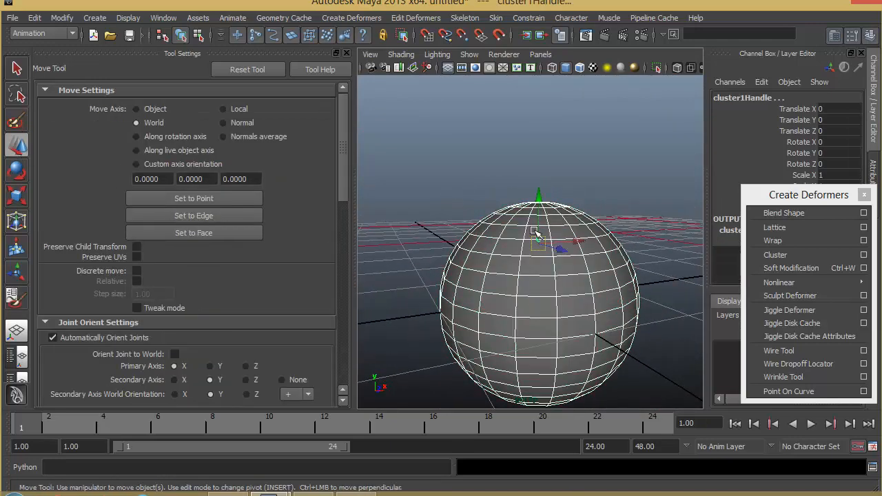
{"action": "left_click", "coordinate": [599, 192]}
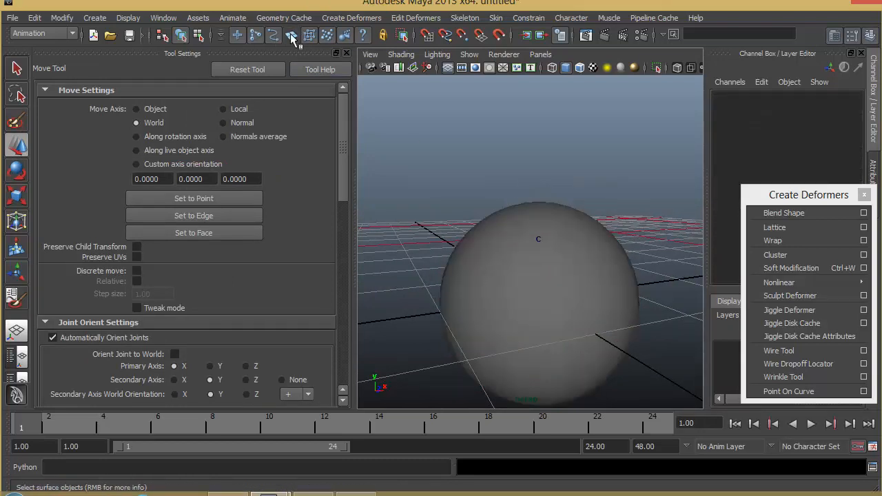
{"action": "left_click", "coordinate": [538, 239]}
{"action": "left_click", "coordinate": [615, 181]}
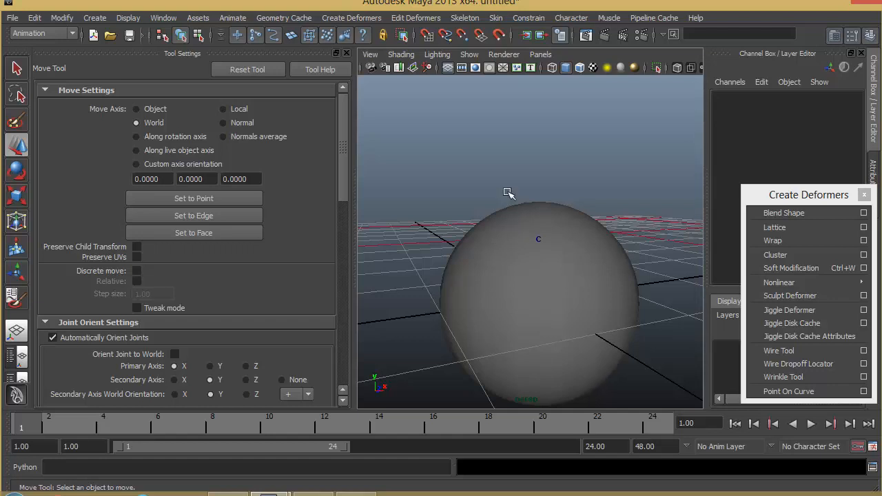
- Open the Outliner and select the cluster handle there
{"action": "left_click", "coordinate": [172, 18]}
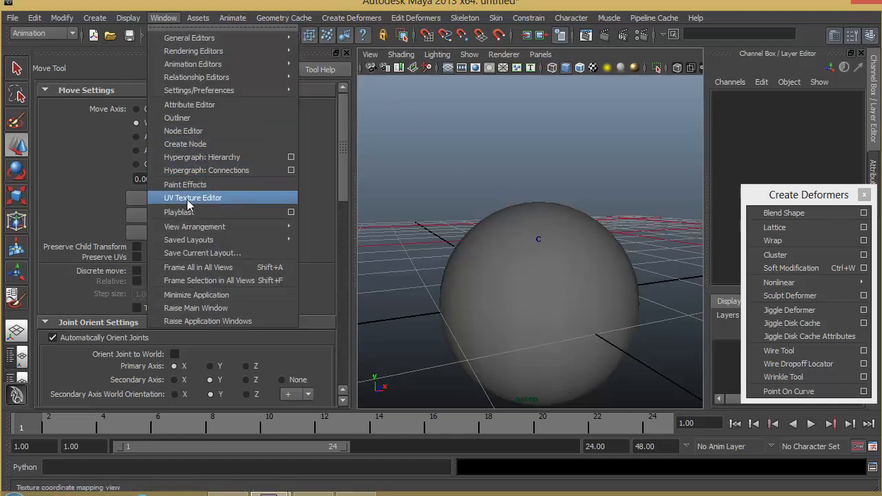
{"action": "left_click", "coordinate": [180, 114]}
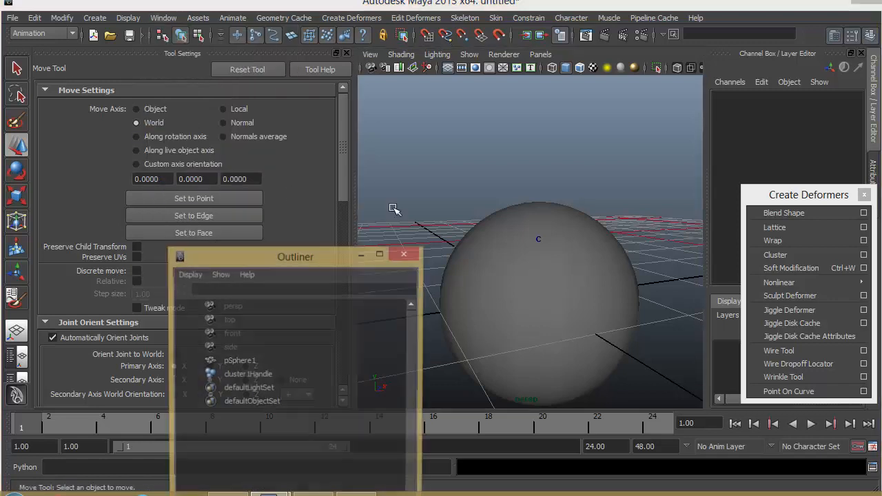
{"action": "left_click", "coordinate": [239, 375]}
- Try moving the cluster handle to test the smoothed weights, shift the Outliner aside, and undo the moves
{"action": "left_click_drag", "start_coordinate": [541, 239], "coordinate": [538, 261]}
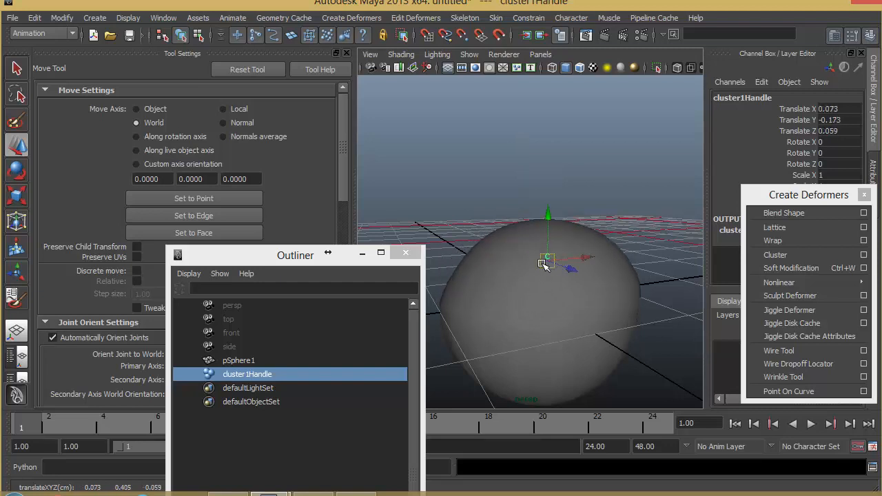
{"action": "left_click_drag", "start_coordinate": [281, 257], "coordinate": [207, 144]}
{"action": "left_click_drag", "start_coordinate": [554, 261], "coordinate": [529, 238]}
{"action": "key", "text": "ctrl+z"}
{"action": "key", "text": "ctrl+z"}
{"action": "key", "text": "ctrl+z"}
{"action": "key", "text": "ctrl+z"}
{"action": "key", "text": "ctrl+z"}
{"action": "key", "text": "ctrl+z"}
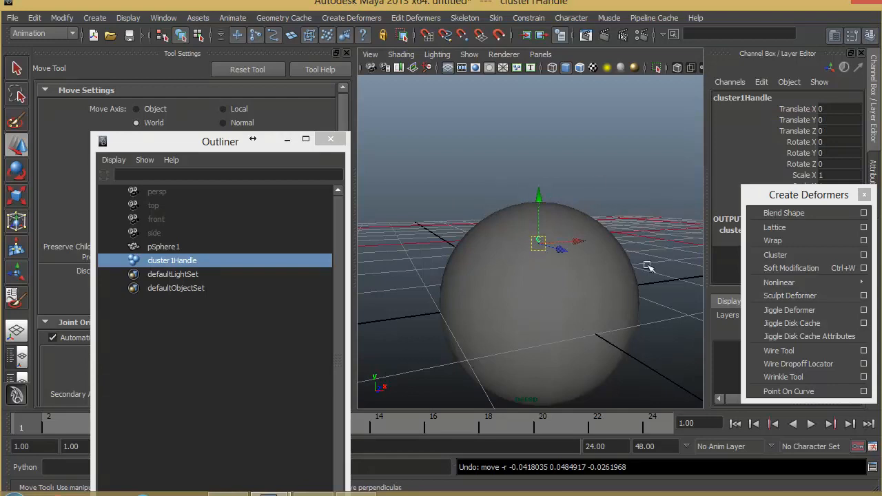
{"action": "key", "text": "ctrl+z"}
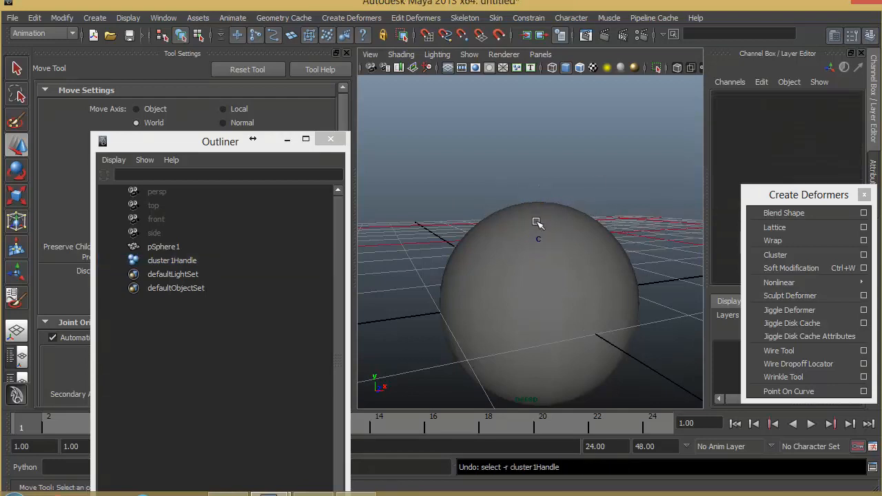
- Reselect the cluster handle in the Outliner and move it slightly, about 0.08 units down
{"action": "left_click", "coordinate": [195, 263]}
{"action": "mouse_move", "coordinate": [544, 249]}
{"action": "left_mouse_down"}
{"action": "mouse_move", "coordinate": [507, 246]}
{"action": "mouse_move", "coordinate": [537, 250]}
{"action": "left_mouse_up"}
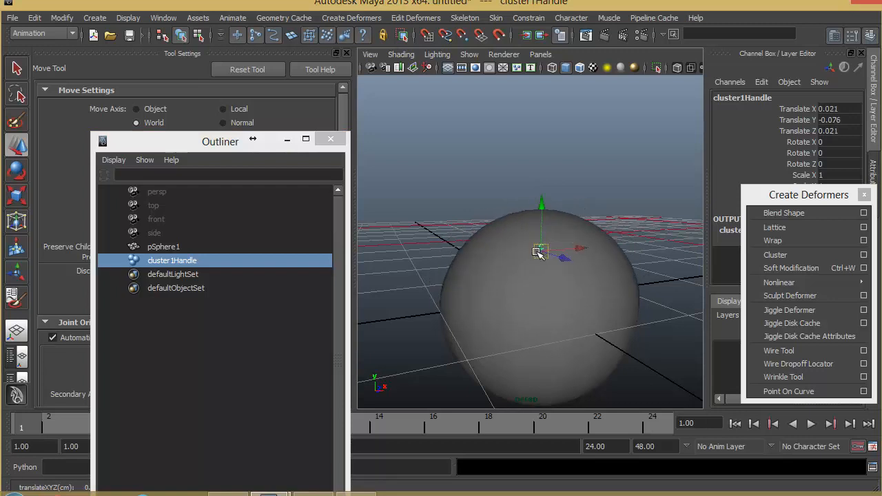
- Undo the last cluster handle move and replace the scene with a new one without saving
{"action": "key", "text": "ctrl+z"}
{"action": "left_click", "coordinate": [373, 69]}
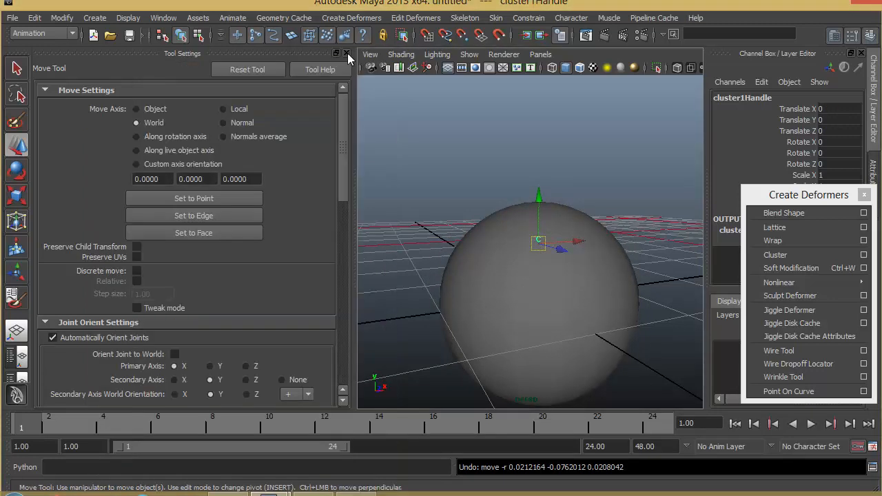
{"action": "scroll", "coordinate": [449, 266], "scroll_direction": "down", "scroll_amount": 6}
{"action": "left_click", "coordinate": [448, 266]}
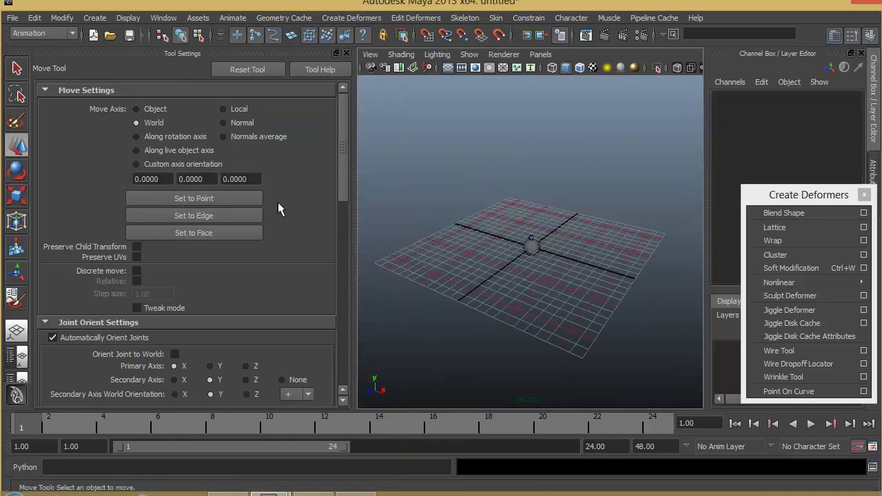
{"action": "left_click", "coordinate": [94, 37]}
{"action": "left_click", "coordinate": [463, 249]}
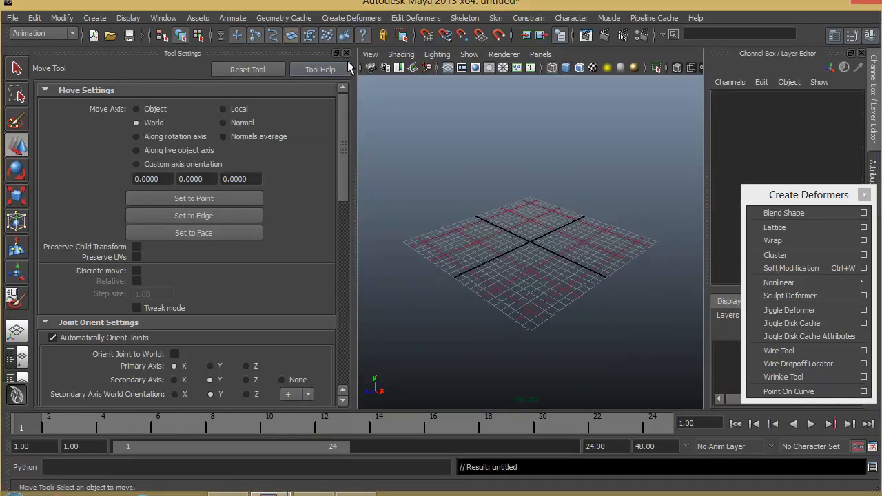
- Create a polygon plane at the origin, scale it uniformly to about 19.27, and close the floating Create Deformers window
{"action": "left_click", "coordinate": [94, 18]}
{"action": "mouse_move", "coordinate": [148, 110]}
{"action": "left_click", "coordinate": [306, 113]}
{"action": "scroll", "coordinate": [646, 280], "scroll_direction": "up", "scroll_amount": 5}
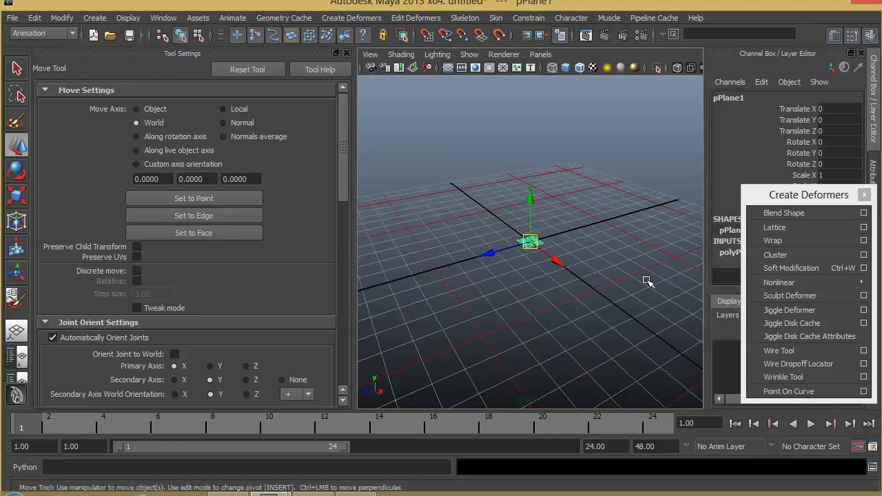
{"action": "key", "text": "r"}
{"action": "left_click_drag", "start_coordinate": [530, 241], "coordinate": [849, 197]}
{"action": "left_click", "coordinate": [863, 195]}
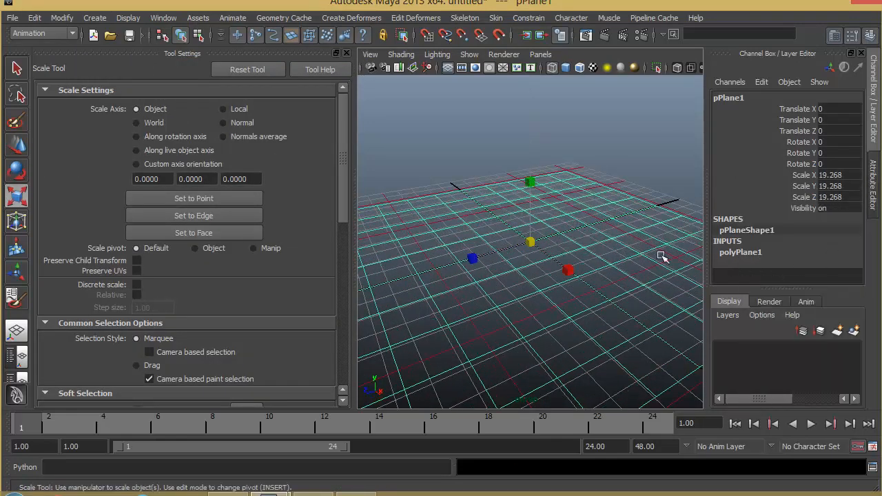
- Set the plane's Subdivisions Width and Subdivisions Height to 50
{"action": "left_click", "coordinate": [748, 252]}
{"action": "left_click_drag", "start_coordinate": [817, 246], "coordinate": [819, 255]}
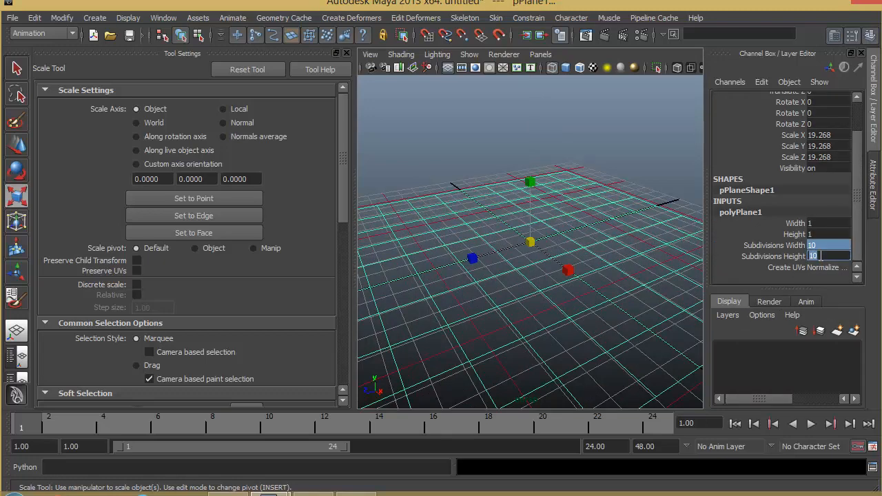
{"action": "type", "text": "50"}
{"action": "key", "text": "Return"}
- Assign a new Blinn material to the plane
{"action": "left_click_drag", "start_coordinate": [545, 306], "coordinate": [483, 303], "text": "alt"}
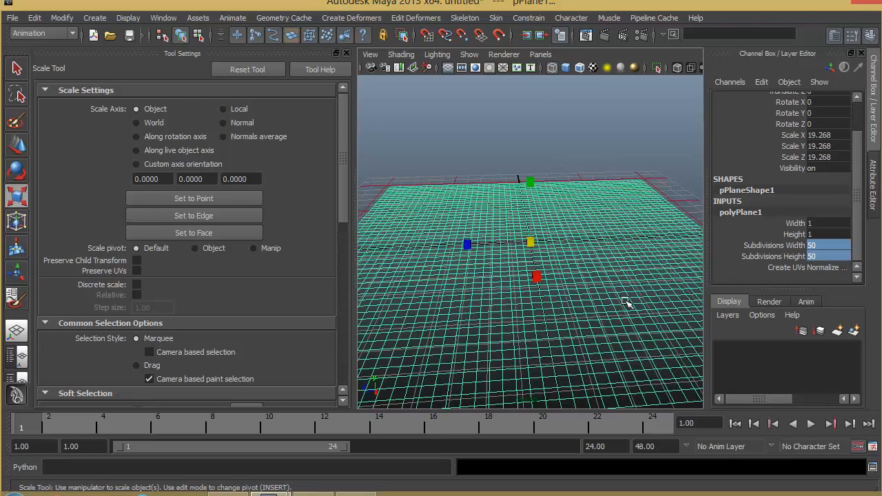
{"action": "right_click_drag", "start_coordinate": [626, 301], "coordinate": [531, 299], "text": "alt"}
{"action": "left_click_drag", "start_coordinate": [530, 299], "coordinate": [630, 298], "text": "alt"}
{"action": "right_click_drag", "start_coordinate": [531, 294], "coordinate": [600, 301], "text": "alt"}
{"action": "middle_click_drag", "start_coordinate": [601, 301], "coordinate": [603, 306], "text": "alt"}
{"action": "left_click_drag", "start_coordinate": [602, 306], "coordinate": [574, 309], "text": "alt"}
{"action": "left_click", "coordinate": [627, 315]}
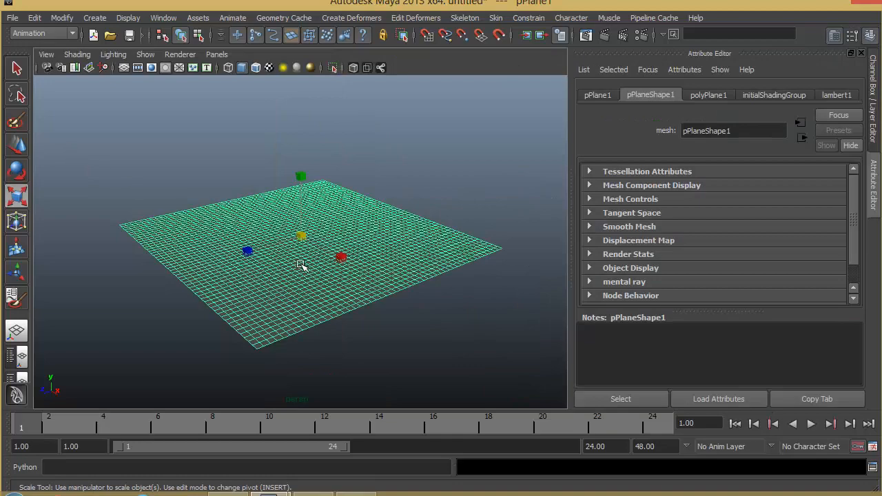
{"action": "left_click_drag", "start_coordinate": [301, 266], "coordinate": [315, 262], "text": "alt"}
{"action": "right_click_drag", "start_coordinate": [315, 262], "coordinate": [330, 272], "text": "alt"}
{"action": "left_click_drag", "start_coordinate": [331, 272], "coordinate": [353, 259], "text": "alt"}
{"action": "right_click", "coordinate": [353, 260]}
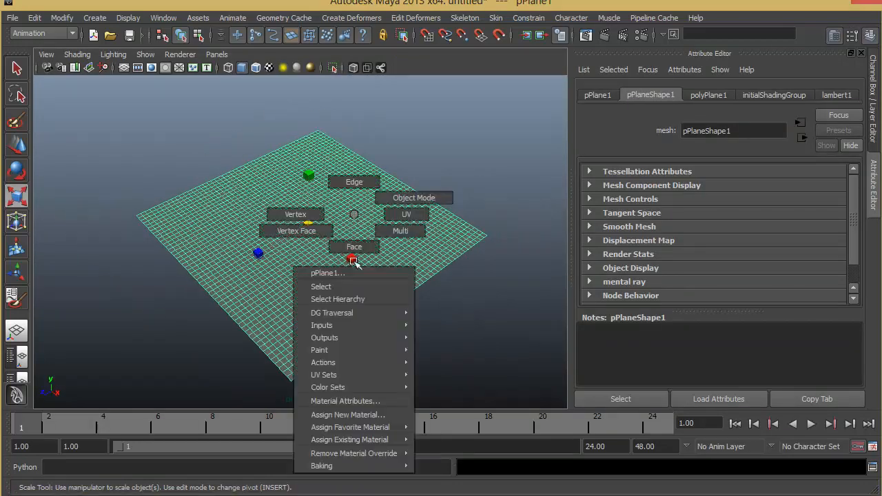
{"action": "left_click", "coordinate": [358, 415]}
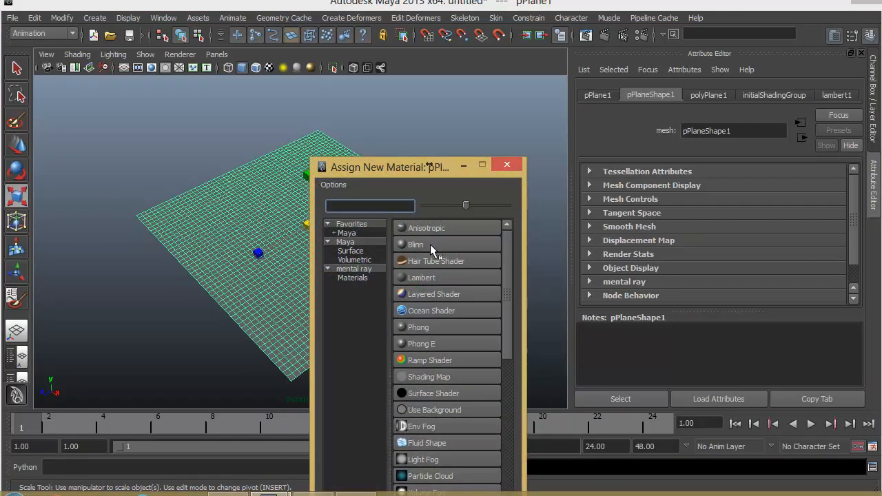
{"action": "left_click", "coordinate": [427, 245]}
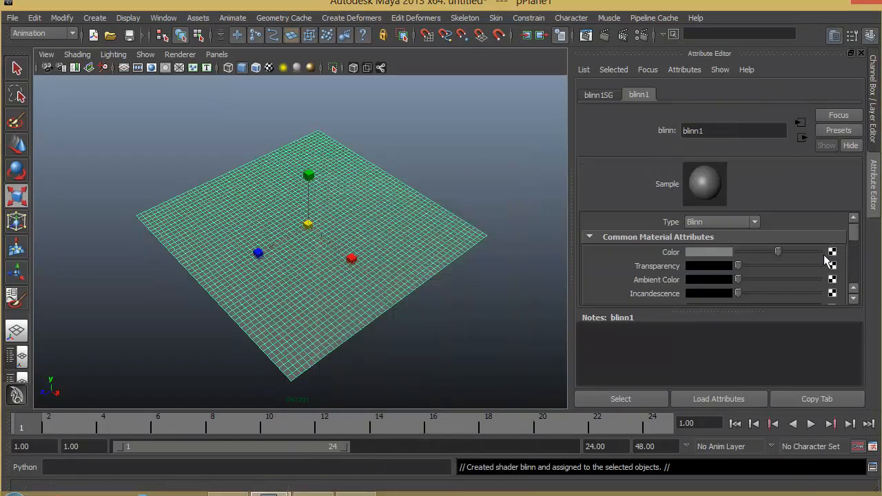
- Map a file texture to the Blinn material's Color, using the image main.jpg from the Desktop
{"action": "left_click", "coordinate": [832, 251]}
{"action": "left_click", "coordinate": [491, 110]}
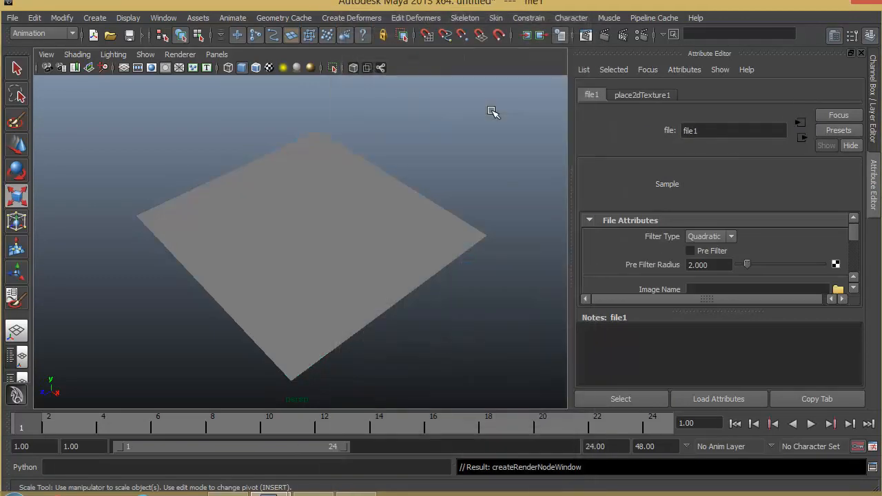
{"action": "left_click", "coordinate": [837, 290]}
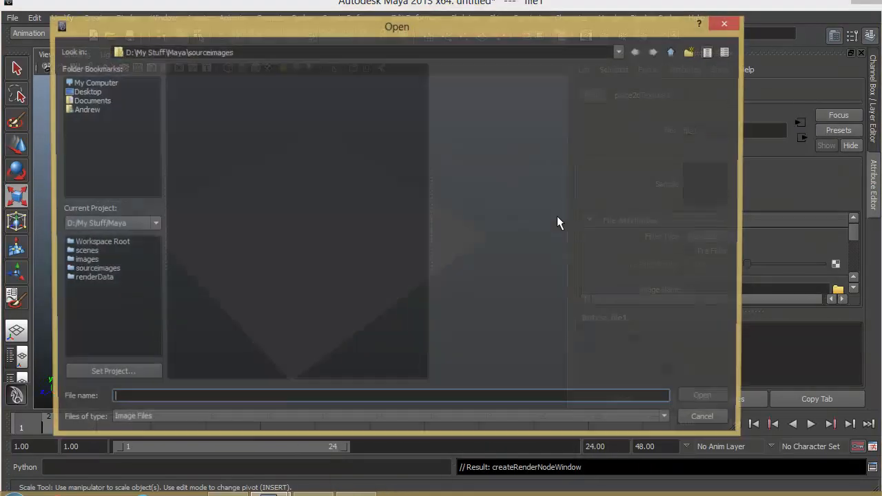
{"action": "left_click", "coordinate": [94, 92]}
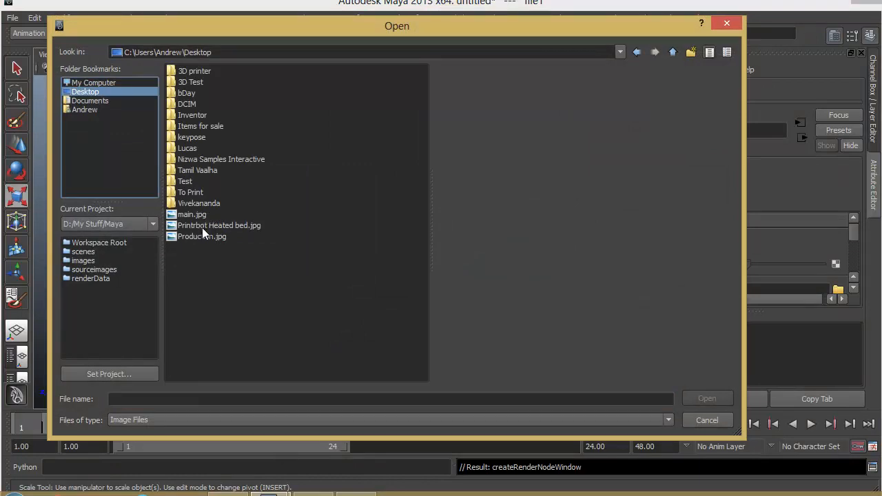
{"action": "left_click", "coordinate": [191, 215]}
{"action": "left_click", "coordinate": [706, 400]}
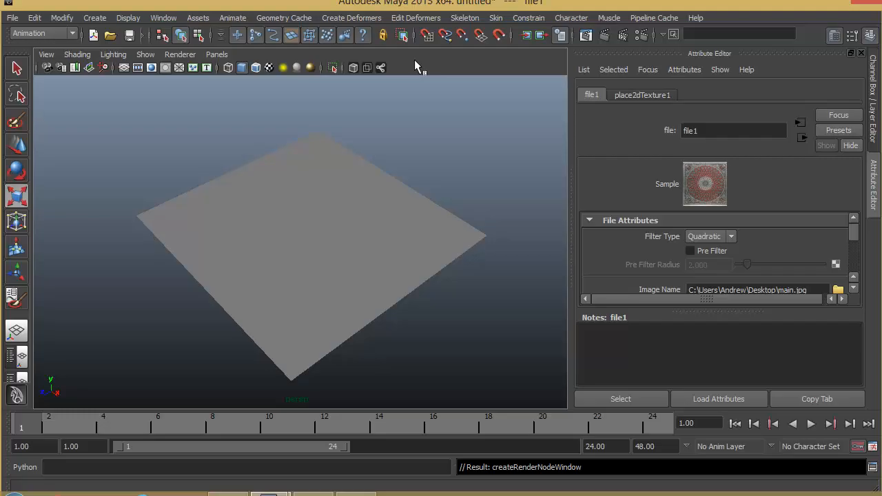
- Turn on textured display in the perspective view and clear the selection
{"action": "key", "text": "6"}
{"action": "left_click_drag", "start_coordinate": [289, 299], "coordinate": [414, 338], "text": "alt"}
{"action": "left_click", "coordinate": [445, 358]}
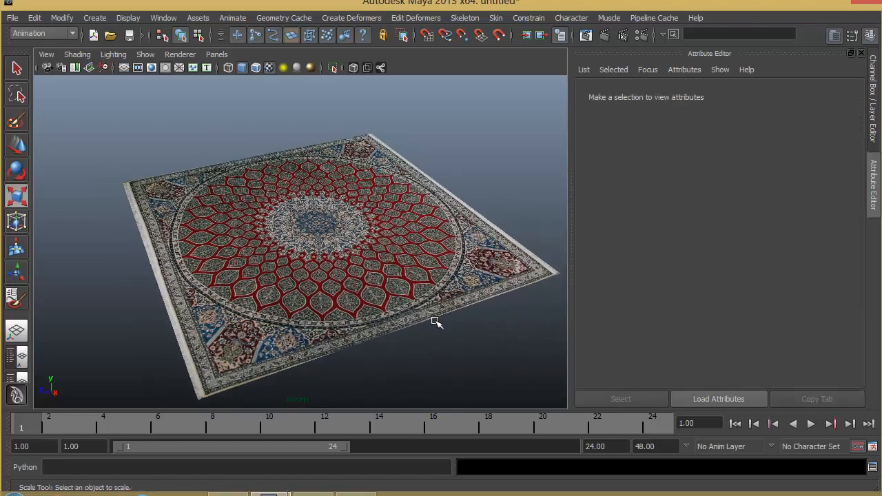
{"action": "left_click_drag", "start_coordinate": [375, 294], "coordinate": [359, 277], "text": "alt"}
- Maximize the top view framed on the plane and activate the CV Curve Tool with 3 Cubic degree
{"action": "key", "text": "space"}
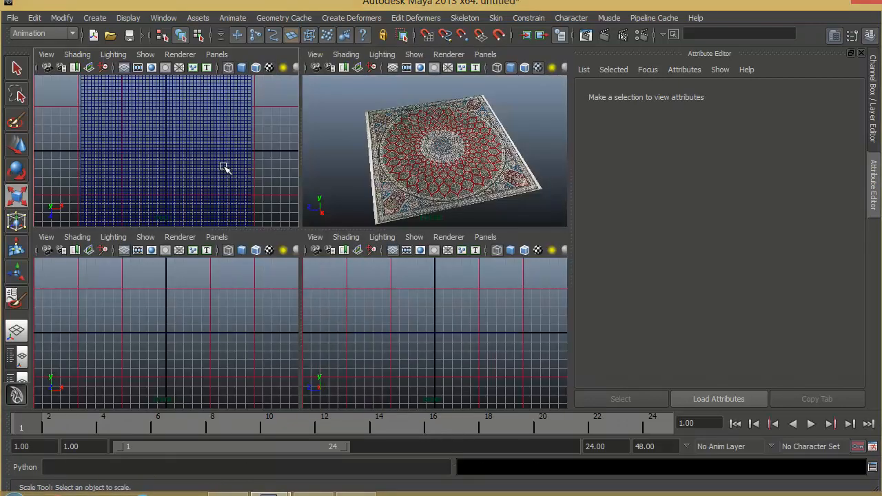
{"action": "key", "text": "space"}
{"action": "scroll", "coordinate": [230, 184], "scroll_direction": "down", "scroll_amount": 3}
{"action": "middle_click_drag", "start_coordinate": [348, 189], "coordinate": [346, 176], "text": "alt"}
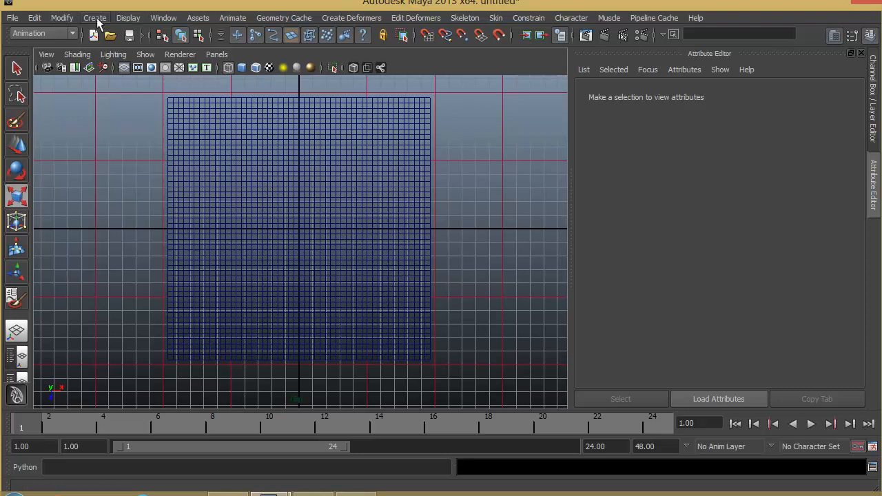
{"action": "left_click", "coordinate": [96, 18]}
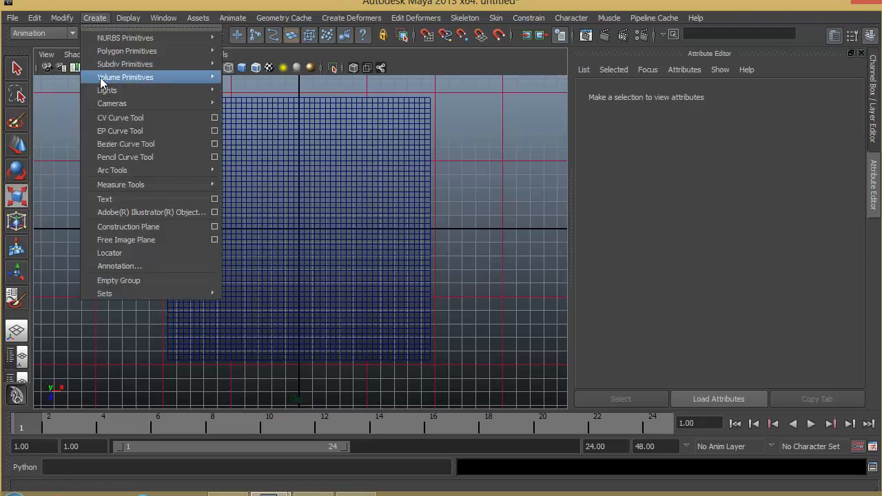
{"action": "left_click", "coordinate": [213, 118]}
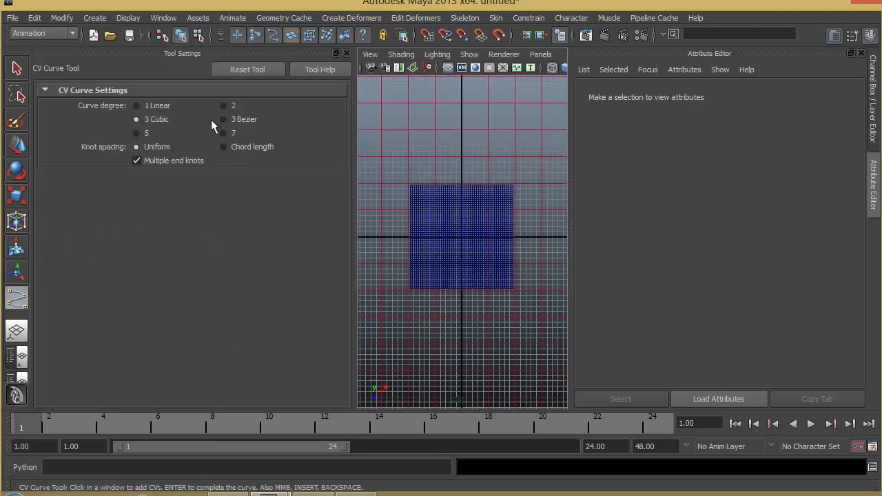
{"action": "left_click", "coordinate": [345, 53]}
{"action": "scroll", "coordinate": [420, 218], "scroll_direction": "up", "scroll_amount": 3}
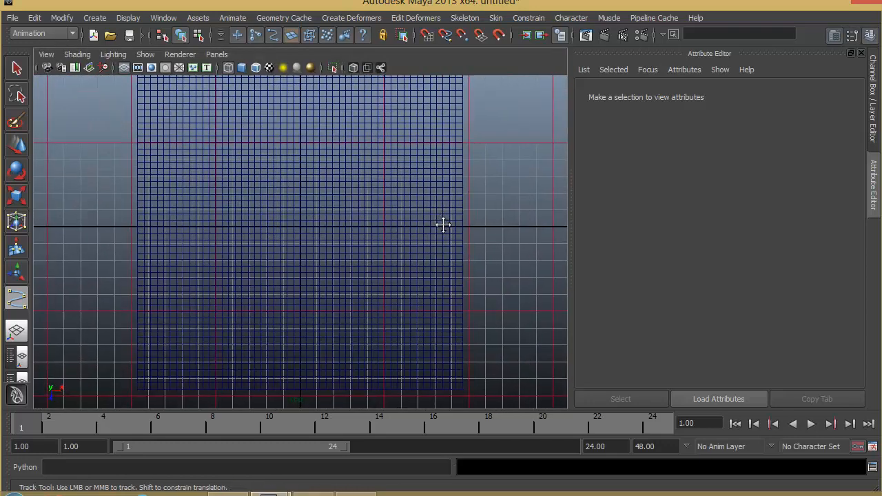
{"action": "middle_click_drag", "start_coordinate": [443, 225], "coordinate": [448, 236], "text": "alt"}
{"action": "right_click_drag", "start_coordinate": [448, 236], "coordinate": [403, 199], "text": "alt"}
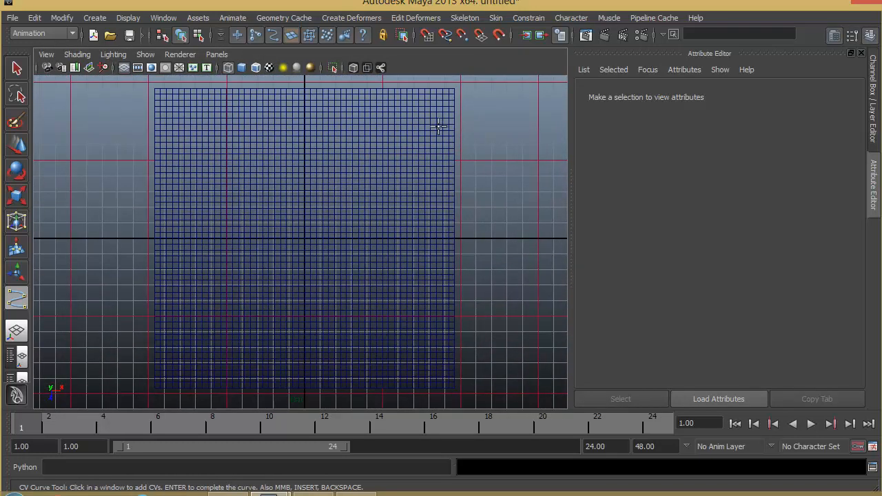
- Draw a winding cubic CV curve that snakes over the plane from near its upper-right side to past its upper-left edge
{"action": "left_click", "coordinate": [439, 126]}
{"action": "left_click", "coordinate": [340, 127]}
{"action": "left_click", "coordinate": [269, 122]}
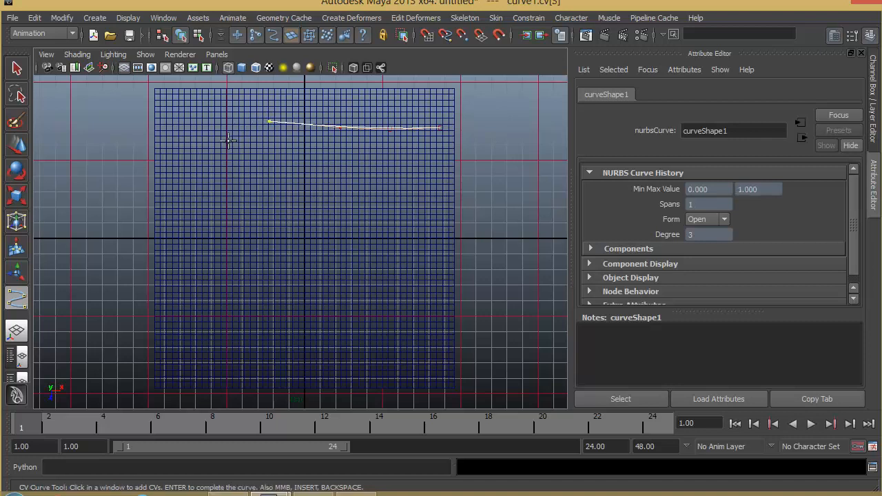
{"action": "left_click", "coordinate": [229, 143]}
{"action": "left_click", "coordinate": [274, 178]}
{"action": "left_click", "coordinate": [372, 149]}
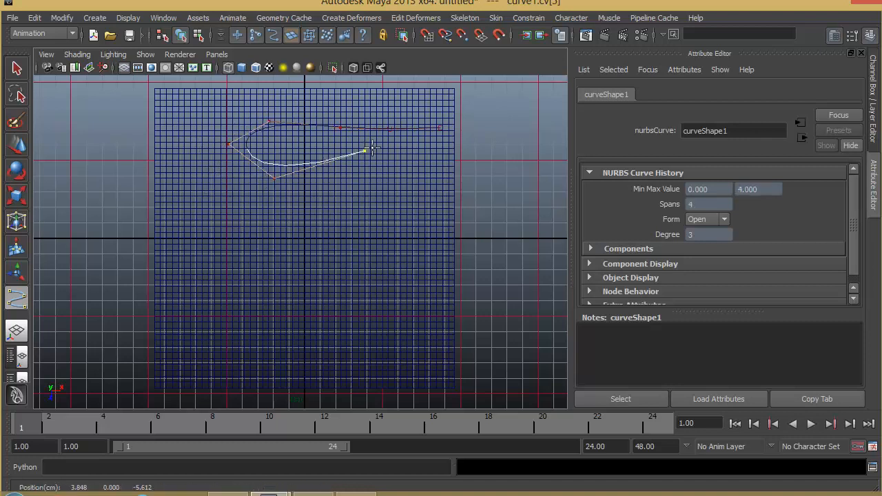
{"action": "left_click", "coordinate": [416, 162]}
{"action": "left_click", "coordinate": [411, 245]}
{"action": "left_click", "coordinate": [341, 248]}
{"action": "left_click", "coordinate": [405, 304]}
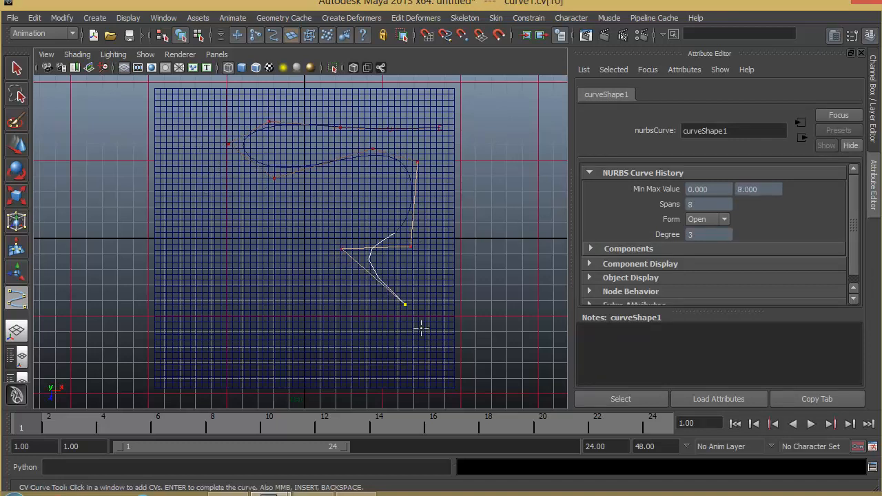
{"action": "left_click", "coordinate": [413, 347]}
{"action": "left_click", "coordinate": [337, 366]}
{"action": "left_click", "coordinate": [272, 338]}
{"action": "left_click", "coordinate": [270, 297]}
{"action": "left_click", "coordinate": [295, 245]}
{"action": "left_click", "coordinate": [284, 222]}
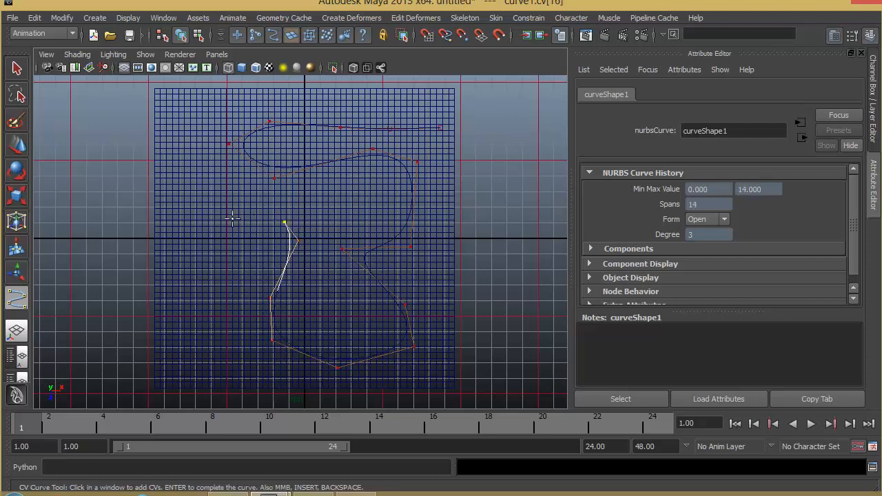
{"action": "left_click", "coordinate": [227, 227]}
{"action": "left_click", "coordinate": [244, 314]}
{"action": "left_click", "coordinate": [256, 365]}
{"action": "left_click", "coordinate": [224, 377]}
{"action": "left_click", "coordinate": [180, 338]}
{"action": "left_click", "coordinate": [178, 296]}
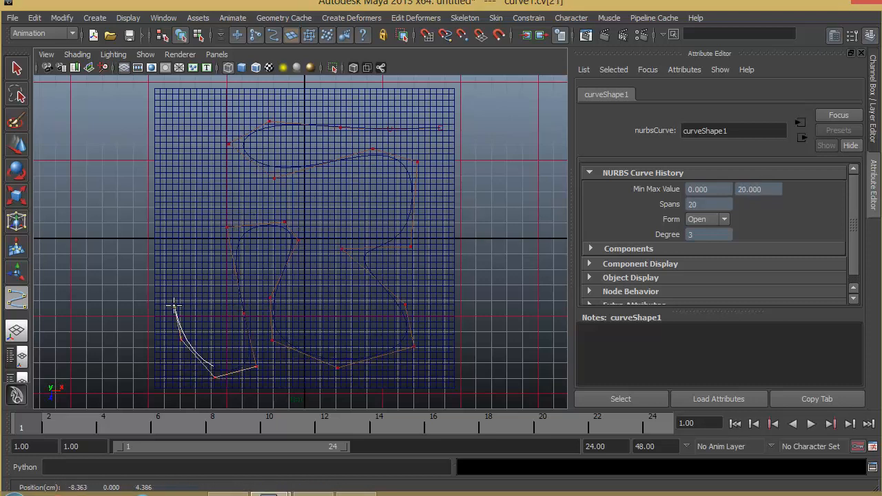
{"action": "left_click", "coordinate": [200, 239]}
{"action": "left_click", "coordinate": [212, 175]}
{"action": "left_click", "coordinate": [197, 131]}
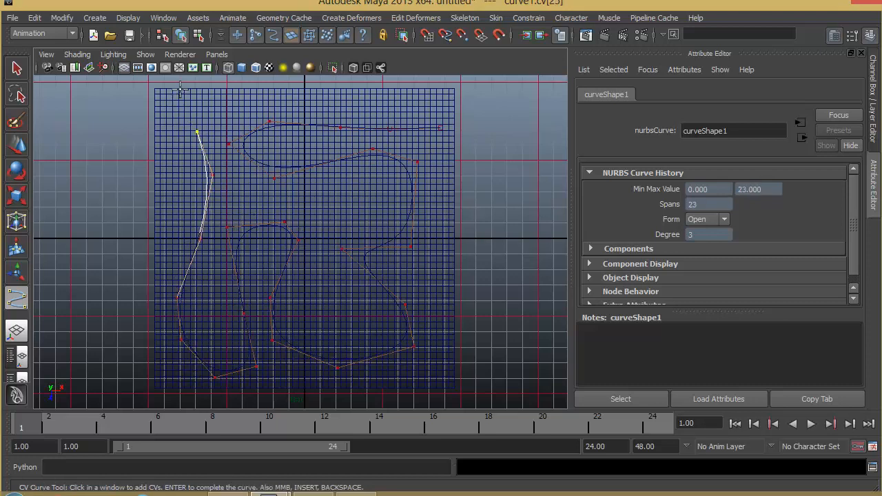
{"action": "left_click", "coordinate": [178, 84]}
{"action": "key", "text": "r"}
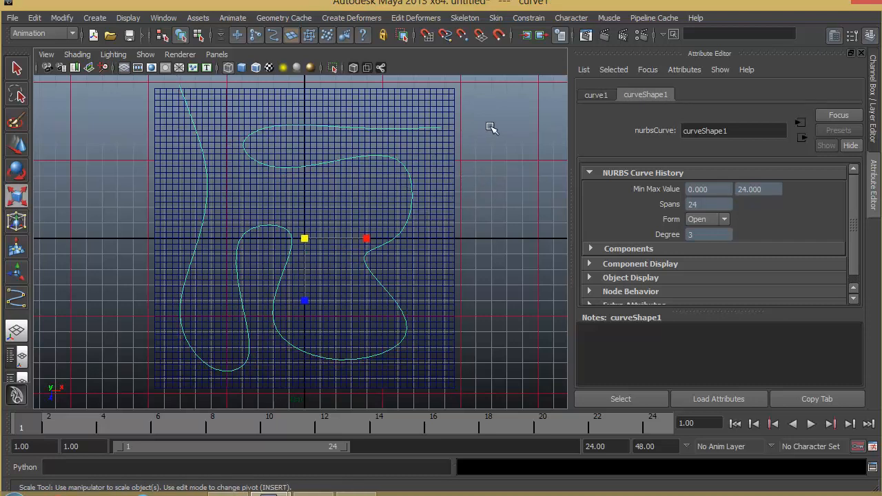
- Move the curve's starting control vertex along X past the plane's right edge, to about X 11
{"action": "right_click_drag", "start_coordinate": [490, 127], "coordinate": [416, 129]}
{"action": "left_click", "coordinate": [441, 129]}
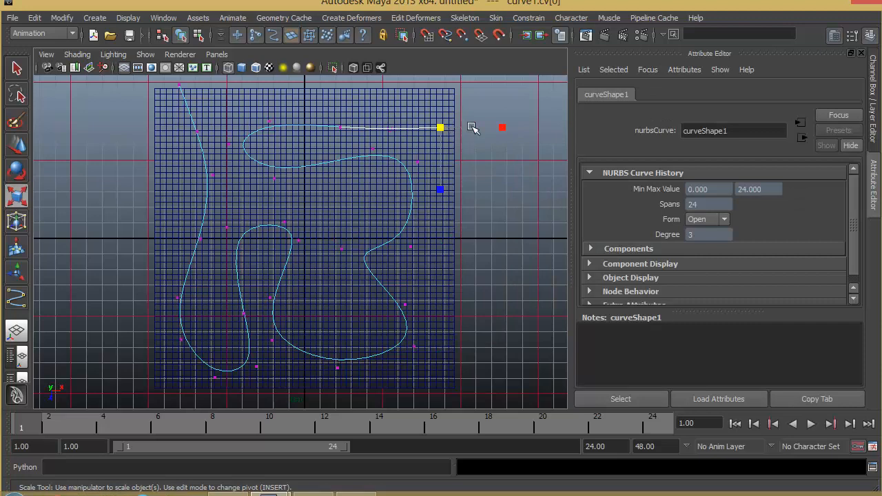
{"action": "key", "text": "w"}
{"action": "left_click_drag", "start_coordinate": [482, 128], "coordinate": [518, 127]}
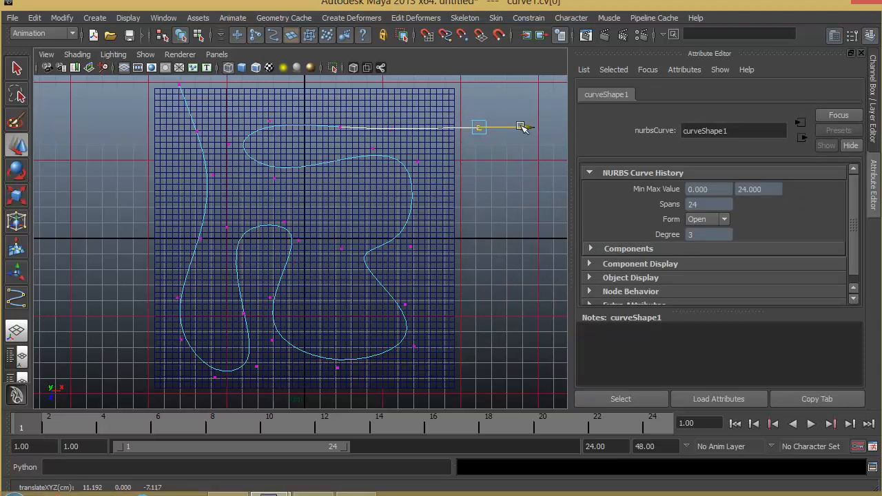
{"action": "left_click", "coordinate": [521, 214]}
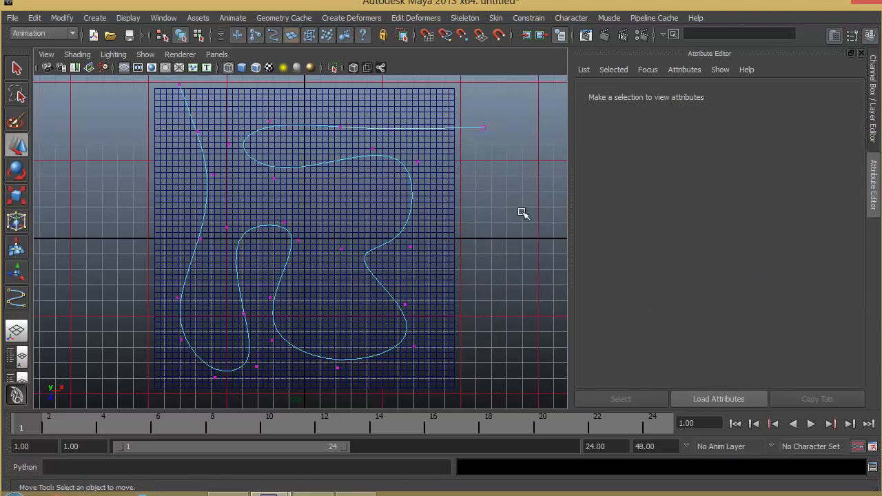
- Return to the four-view layout and select the whole curve in Object Mode
{"action": "key", "text": "space"}
{"action": "left_click_drag", "start_coordinate": [472, 219], "coordinate": [449, 151], "text": "alt"}
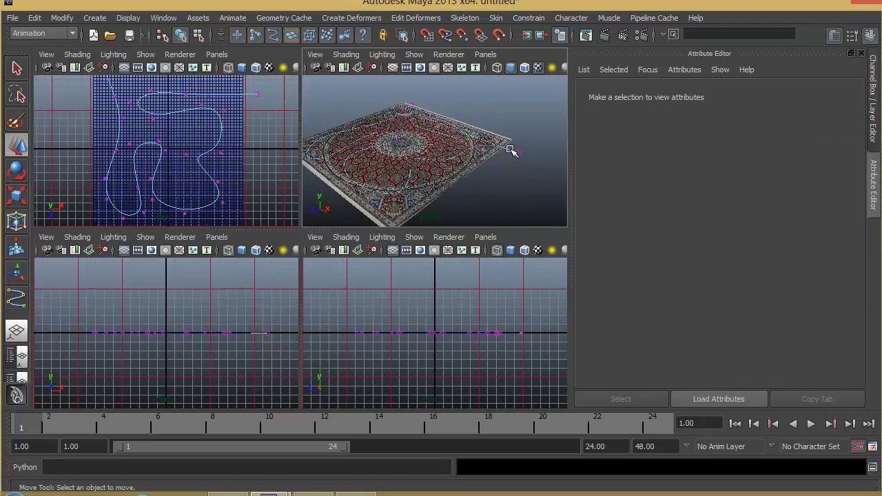
{"action": "right_click_drag", "start_coordinate": [509, 150], "coordinate": [480, 222]}
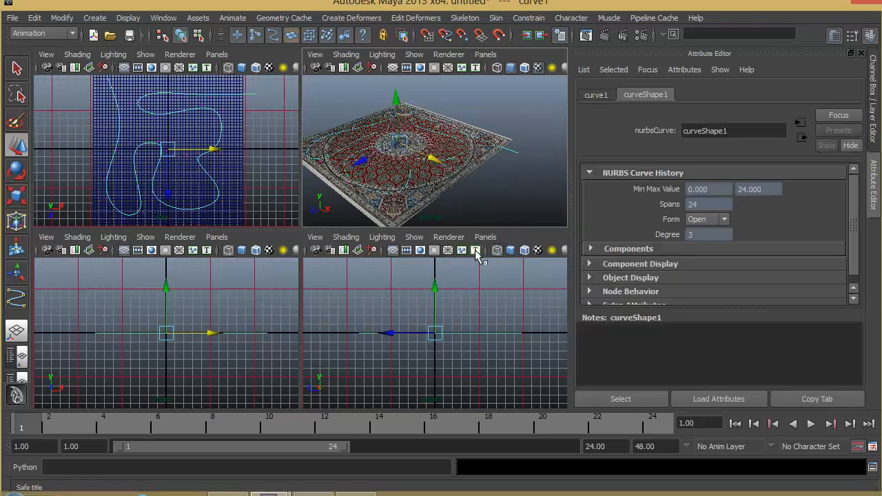
- Create a NURBS circle primitive at the centre of the carpet plane
{"action": "left_click", "coordinate": [95, 18]}
{"action": "mouse_move", "coordinate": [108, 43]}
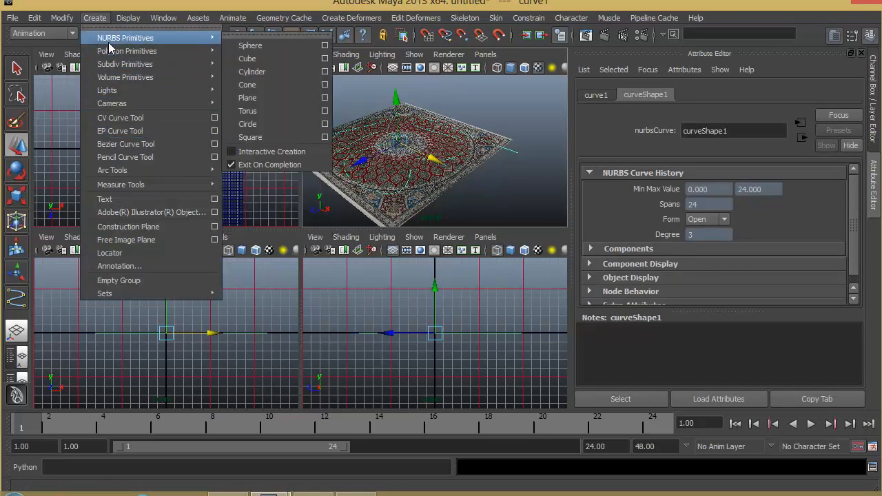
{"action": "left_click", "coordinate": [243, 125]}
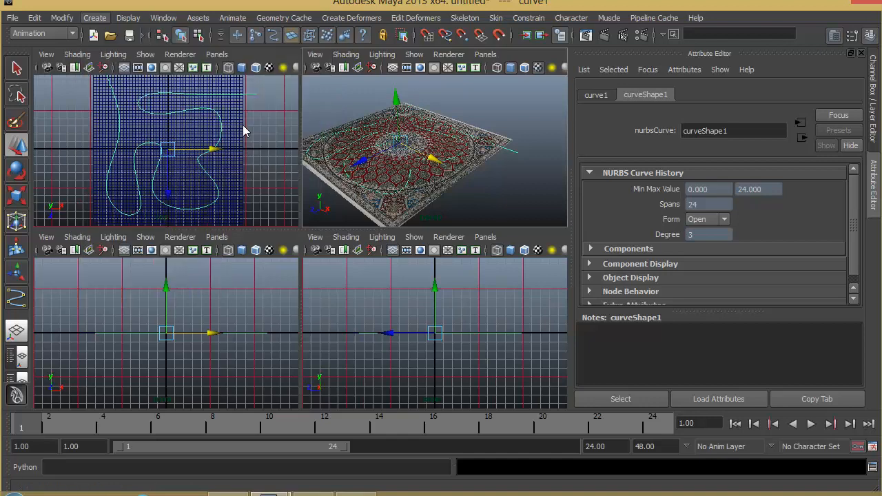
{"action": "key", "text": "f"}
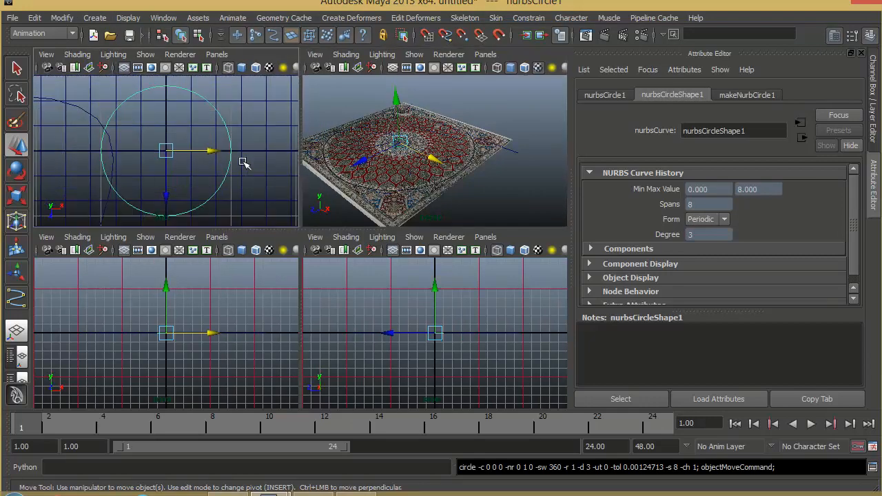
{"action": "right_click_drag", "start_coordinate": [243, 163], "coordinate": [151, 160], "text": "alt"}
- Flatten the circle along Z to about 0.27, scale it uniformly to about 0.82, and maximize the perspective view
{"action": "key", "text": "r"}
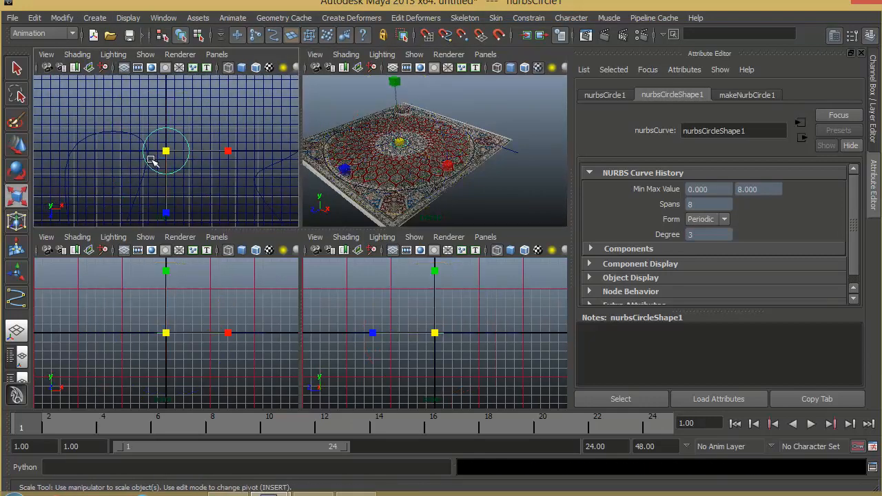
{"action": "left_click_drag", "start_coordinate": [169, 208], "coordinate": [172, 168]}
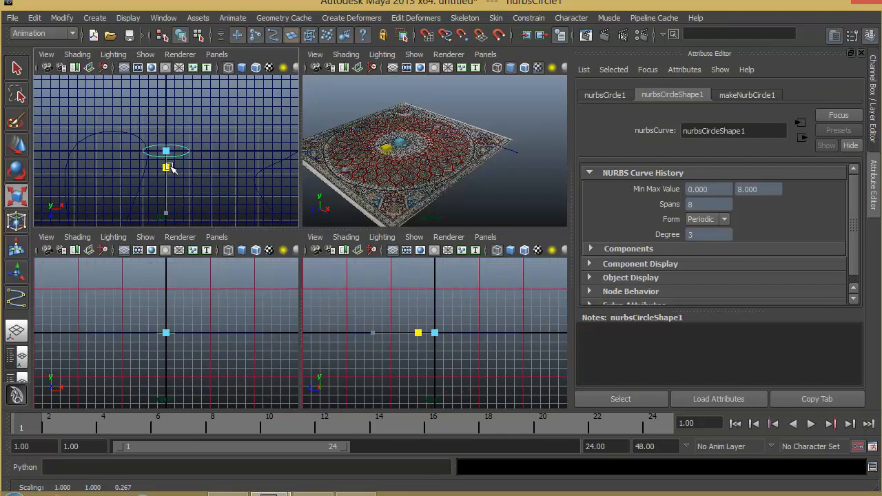
{"action": "right_click_drag", "start_coordinate": [172, 169], "coordinate": [202, 169], "text": "alt"}
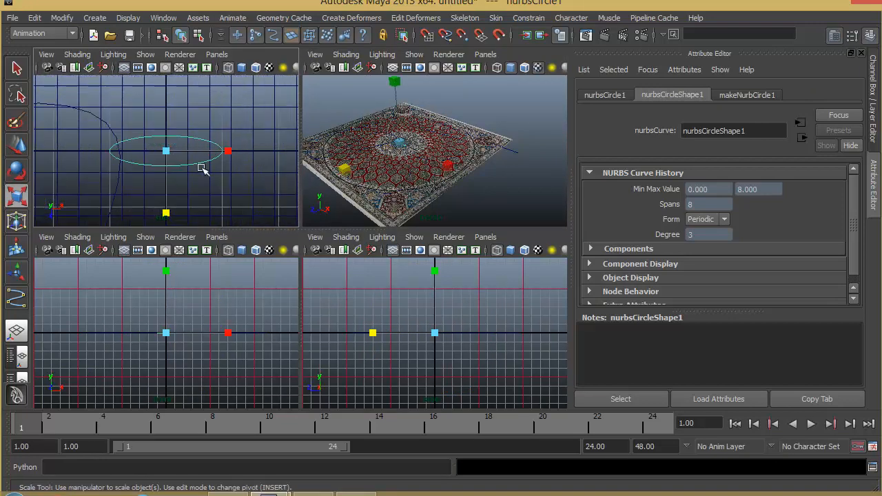
{"action": "key", "text": "w"}
{"action": "key", "text": "e"}
{"action": "key", "text": "r"}
{"action": "left_click_drag", "start_coordinate": [165, 153], "coordinate": [154, 154]}
{"action": "right_click_drag", "start_coordinate": [227, 167], "coordinate": [39, 178], "text": "alt"}
{"action": "key", "text": "w"}
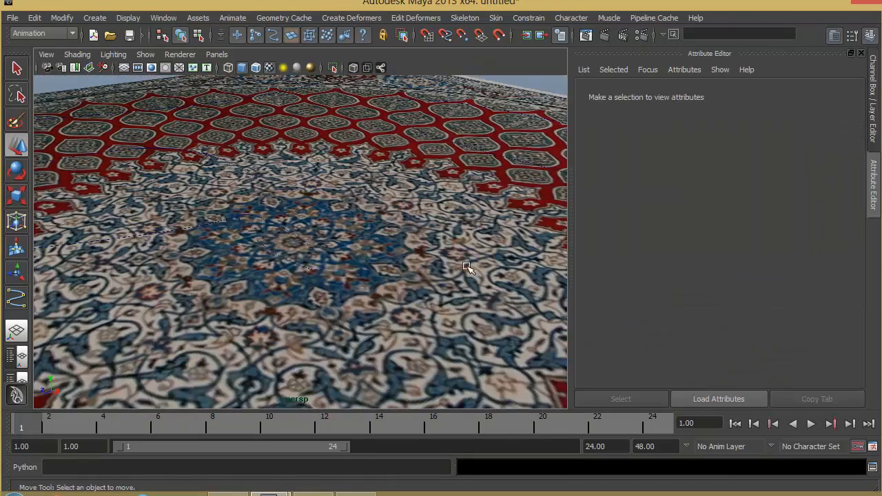
- Activate the Wire Tool deformer with its settings reset to defaults
{"action": "mouse_move", "coordinate": [463, 264]}
{"action": "right_mouse_down", "text": "alt"}
{"action": "mouse_move", "coordinate": [379, 258]}
{"action": "mouse_move", "coordinate": [468, 266]}
{"action": "right_mouse_up", "text": "alt"}
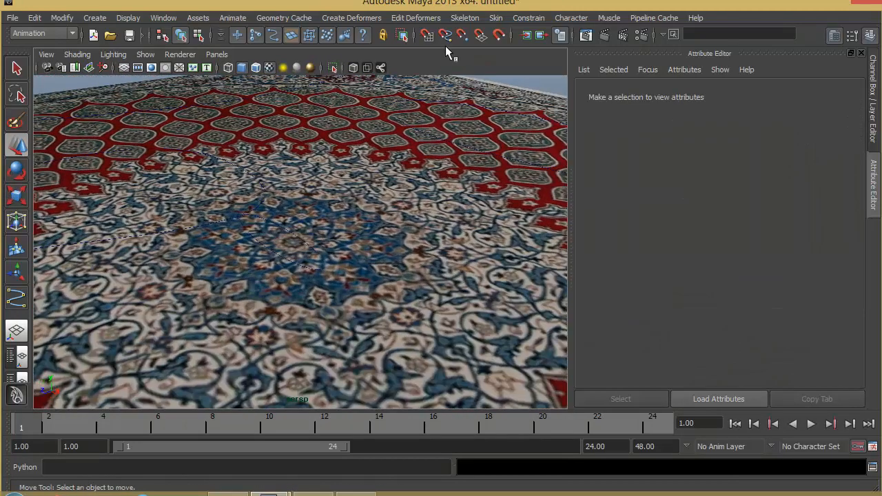
{"action": "left_click", "coordinate": [363, 18]}
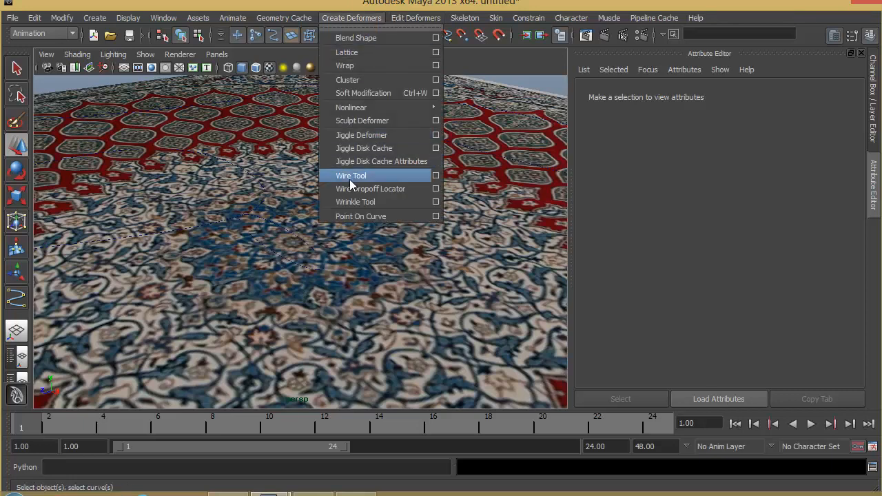
{"action": "left_click", "coordinate": [436, 175]}
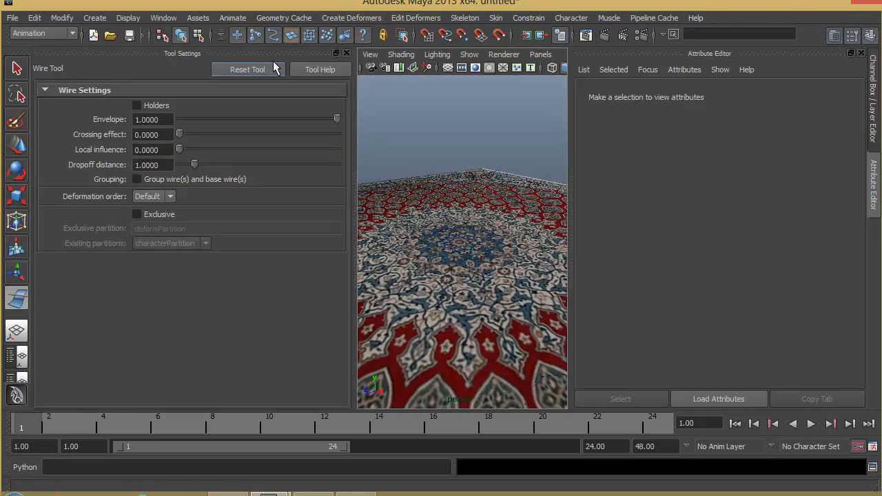
{"action": "left_click", "coordinate": [248, 69]}
{"action": "left_click", "coordinate": [347, 54]}
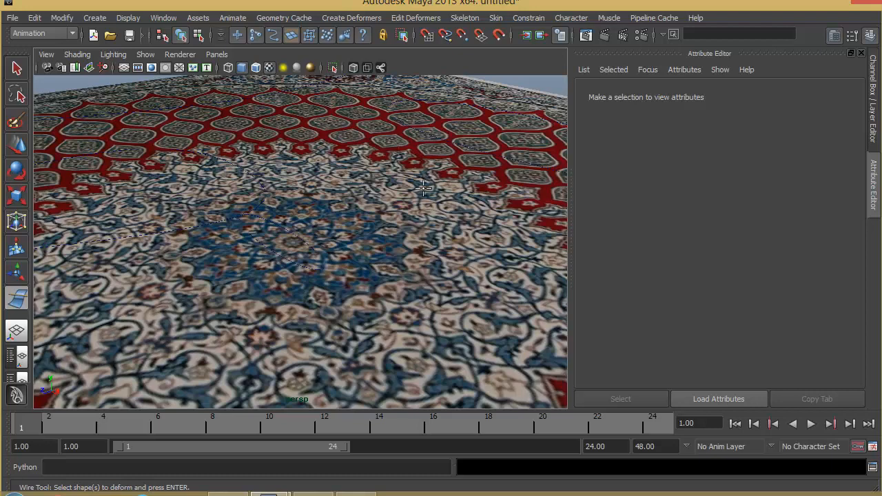
- Create a wire deformer with the carpet plane as the deformed shape and the flattened circle as the wire
{"action": "left_click", "coordinate": [356, 190]}
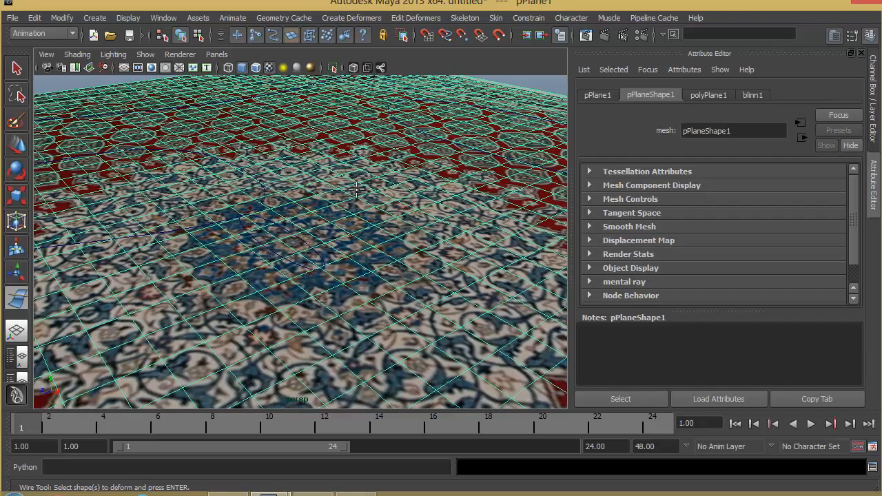
{"action": "key", "text": "Return"}
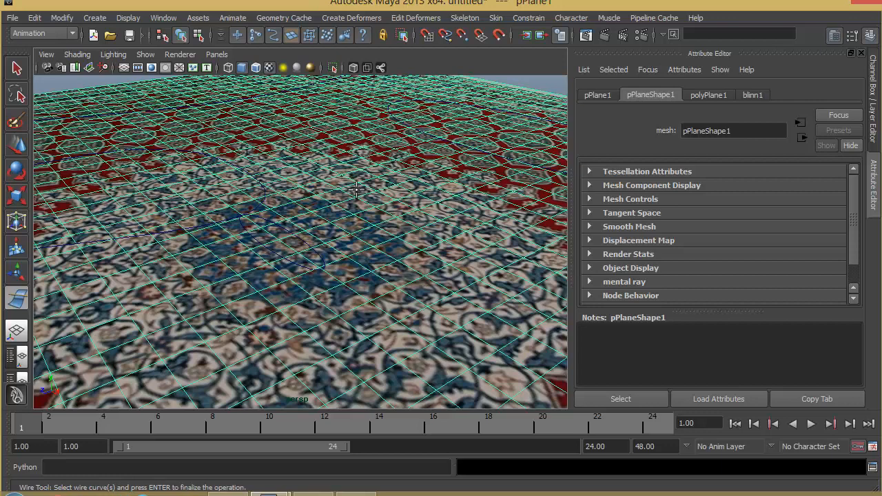
{"action": "left_click", "coordinate": [302, 239]}
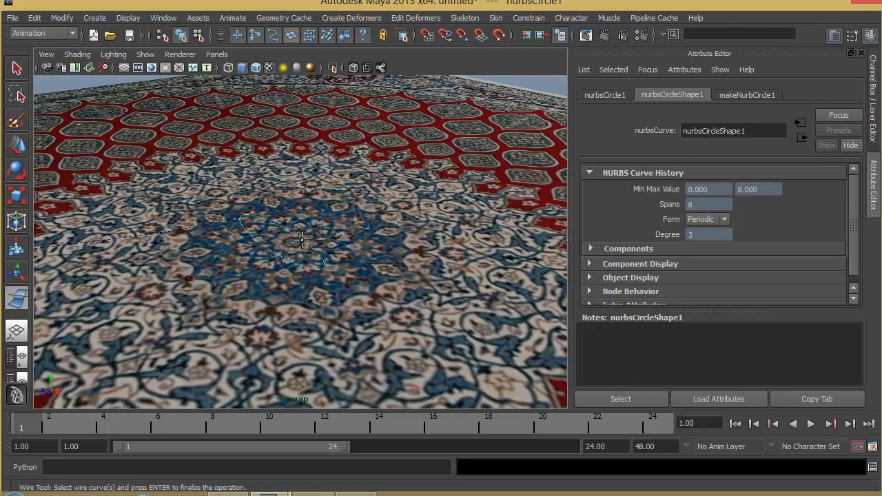
{"action": "key", "text": "Return"}
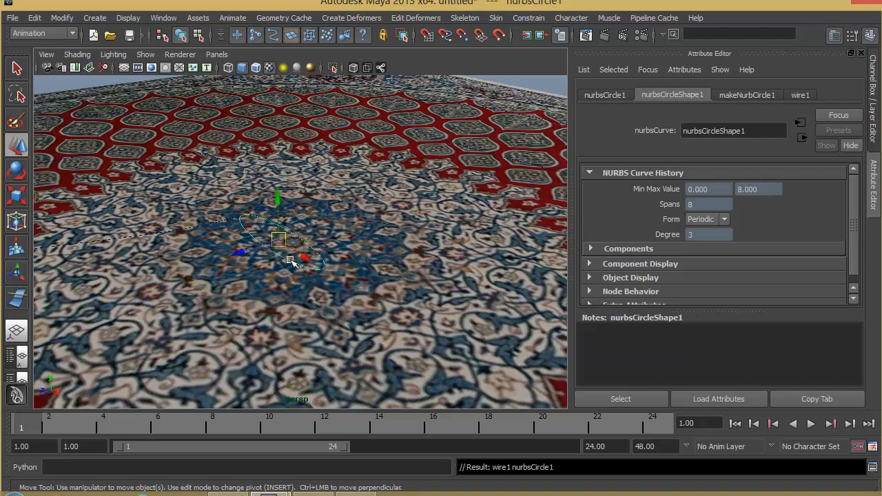
- Raise the wire circle about 0.29 along Y to form a bump in the carpet
{"action": "left_click_drag", "start_coordinate": [279, 201], "coordinate": [280, 176]}
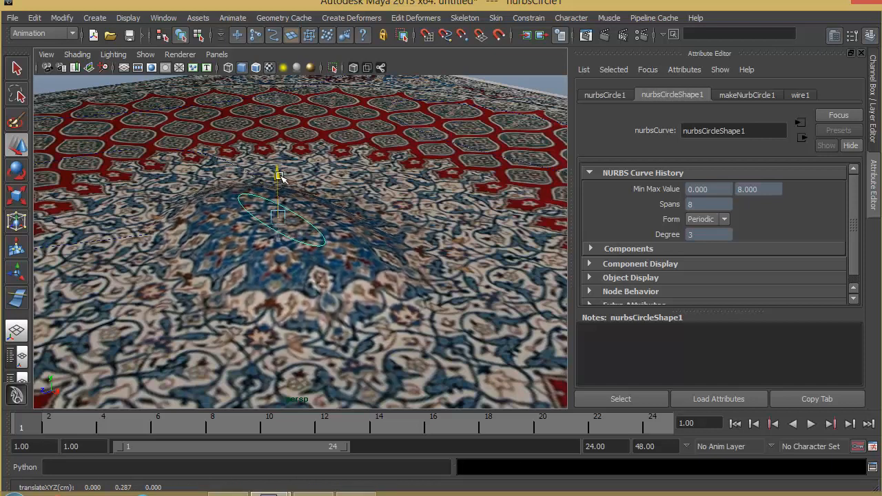
{"action": "left_click_drag", "start_coordinate": [260, 289], "coordinate": [296, 275], "text": "alt"}
{"action": "right_click_drag", "start_coordinate": [296, 276], "coordinate": [234, 275], "text": "alt"}
{"action": "left_click_drag", "start_coordinate": [307, 273], "coordinate": [279, 261], "text": "alt"}
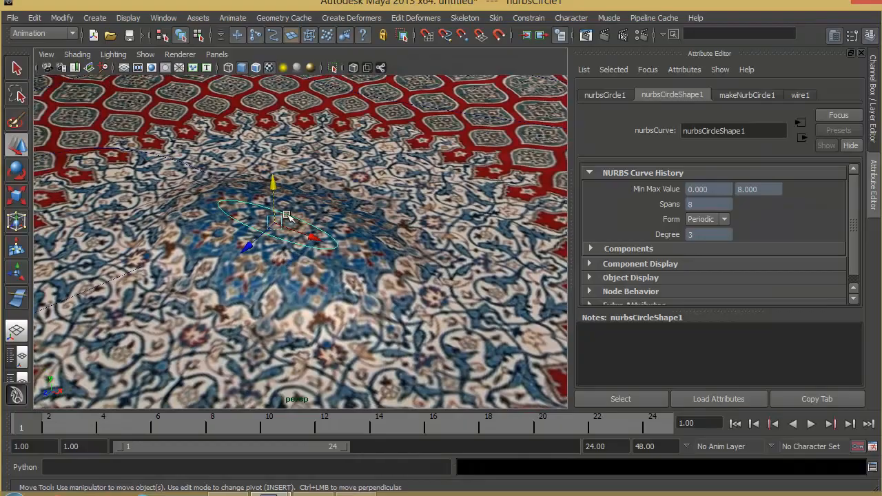
- Try moving the wire circle sideways and vertically to test the carpet deformation, undoing each move
{"action": "mouse_move", "coordinate": [287, 215]}
{"action": "left_mouse_down"}
{"action": "mouse_move", "coordinate": [344, 324]}
{"action": "mouse_move", "coordinate": [314, 179]}
{"action": "mouse_move", "coordinate": [306, 286]}
{"action": "mouse_move", "coordinate": [289, 172]}
{"action": "mouse_move", "coordinate": [305, 266]}
{"action": "mouse_move", "coordinate": [398, 256]}
{"action": "mouse_move", "coordinate": [342, 247]}
{"action": "left_mouse_up"}
{"action": "key", "text": "ctrl+z"}
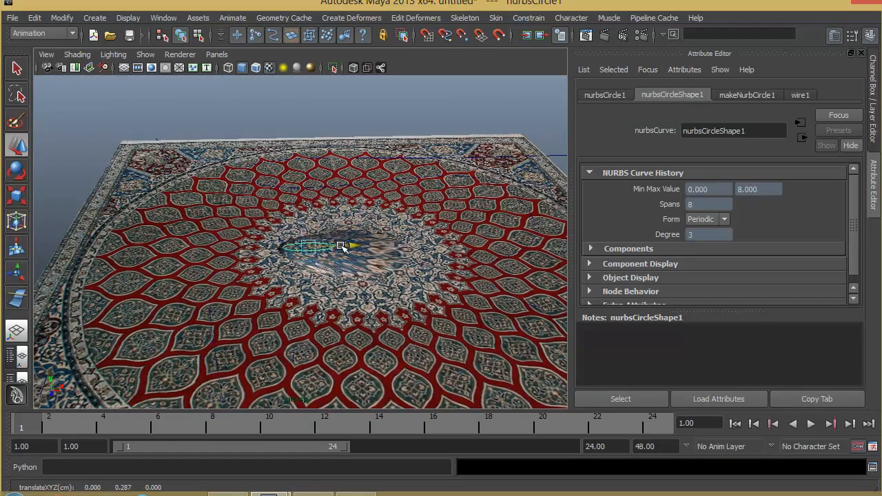
{"action": "left_click_drag", "start_coordinate": [264, 247], "coordinate": [385, 231]}
{"action": "key", "text": "ctrl+z"}
{"action": "left_click_drag", "start_coordinate": [348, 199], "coordinate": [350, 295]}
{"action": "key", "text": "ctrl+z"}
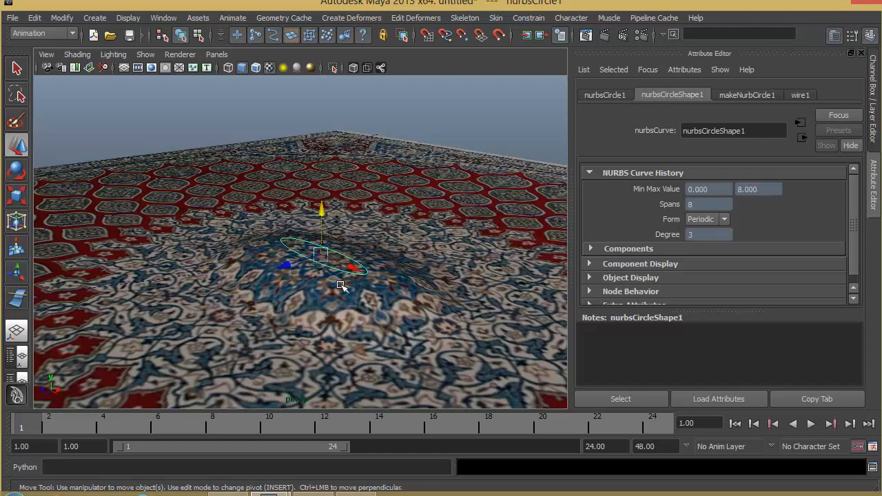
- Open the Outliner and select nurbsCircle1BaseWire
{"action": "left_click", "coordinate": [163, 20]}
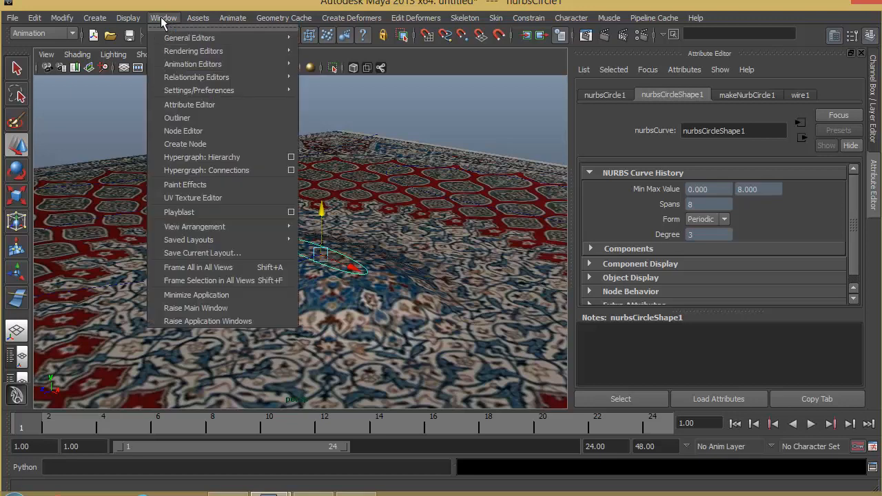
{"action": "left_click", "coordinate": [182, 118]}
{"action": "left_click_drag", "start_coordinate": [226, 72], "coordinate": [638, 72]}
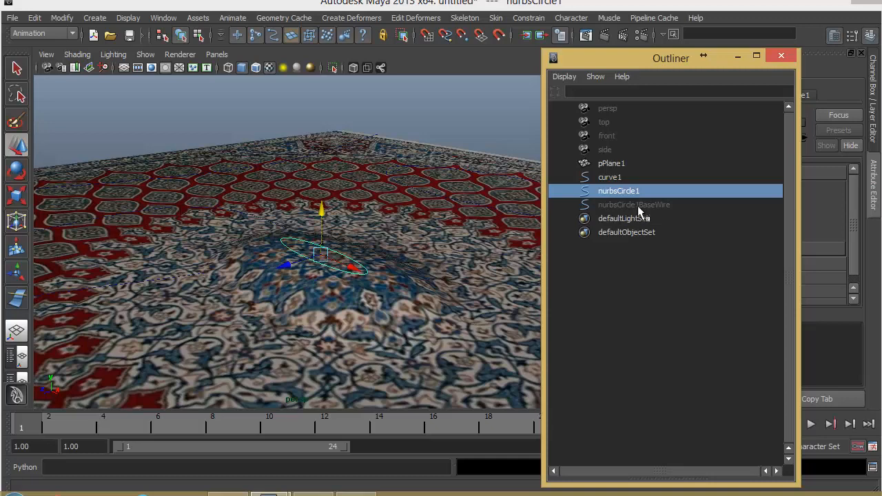
{"action": "left_click", "coordinate": [651, 206]}
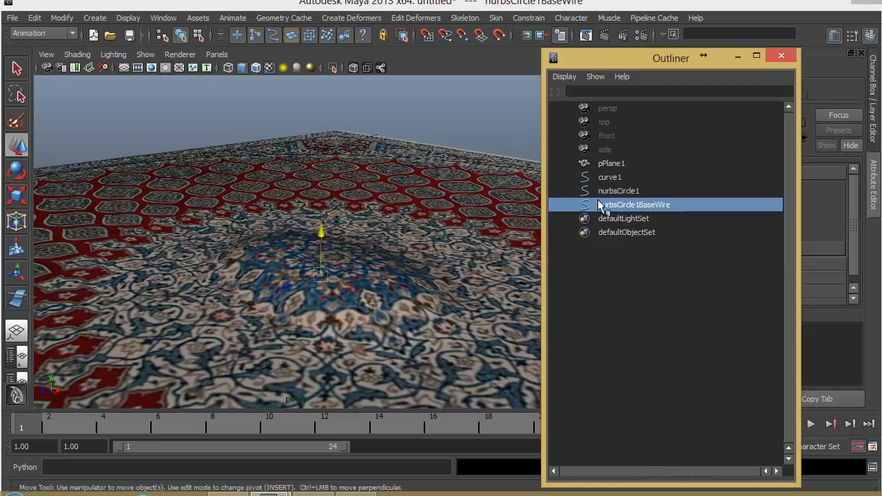
- Set the base wire's Visibility to on in the Channel Box
{"action": "left_click_drag", "start_coordinate": [370, 295], "coordinate": [361, 262], "text": "alt"}
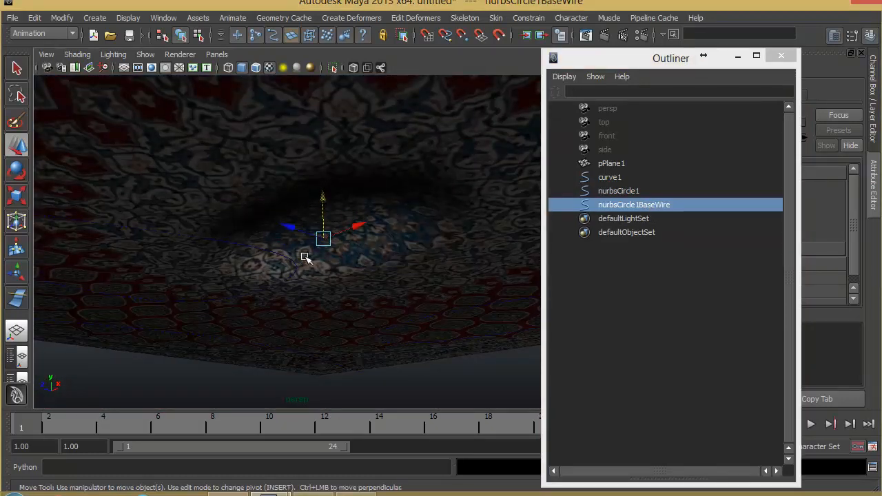
{"action": "left_click_drag", "start_coordinate": [669, 59], "coordinate": [571, 97]}
{"action": "left_click", "coordinate": [873, 103]}
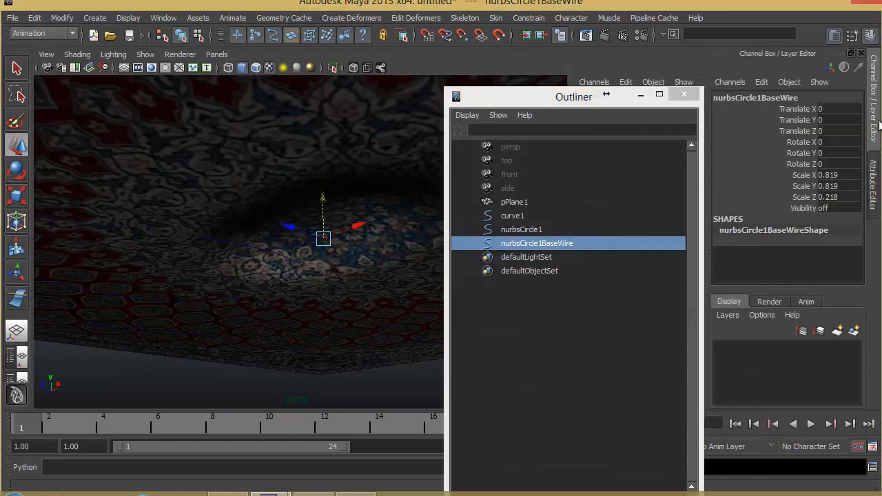
{"action": "left_click", "coordinate": [840, 206]}
{"action": "type", "text": "1"}
{"action": "key", "text": "Return"}
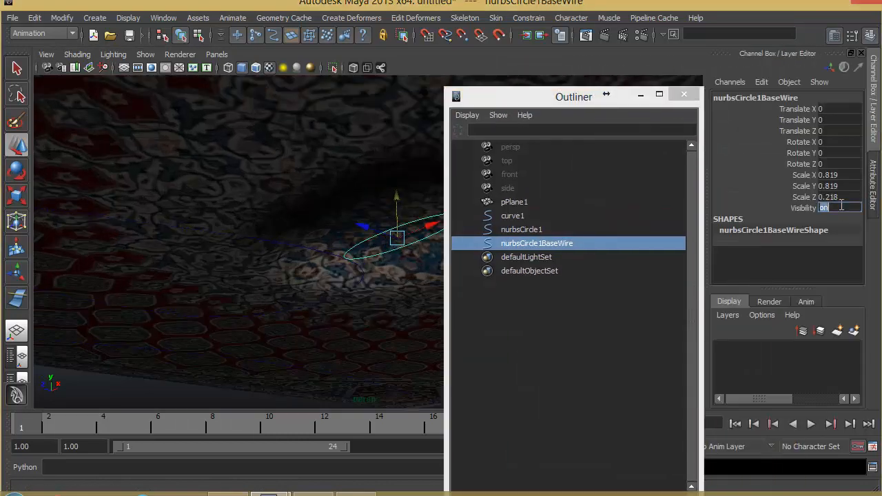
{"action": "left_click_drag", "start_coordinate": [536, 96], "coordinate": [610, 110]}
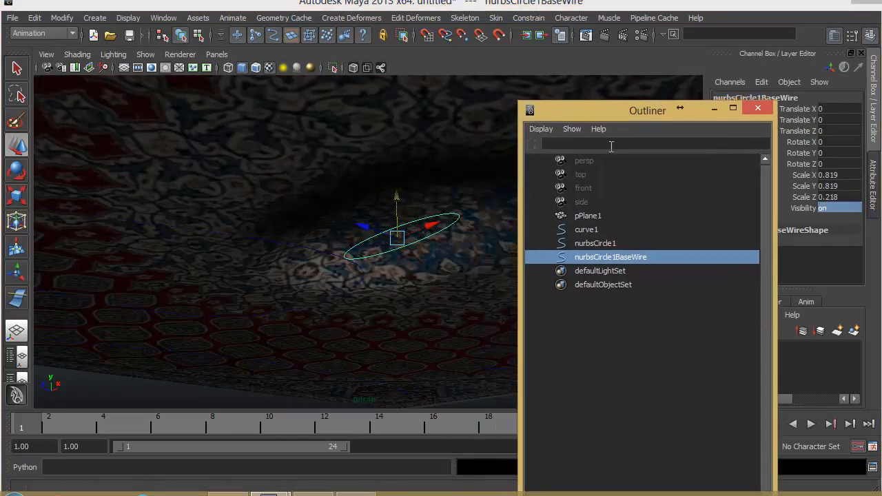
- Select nurbsCircle1 together with its base wire and view the carpet bump from above
{"action": "left_click_drag", "start_coordinate": [429, 226], "coordinate": [448, 248], "text": "alt"}
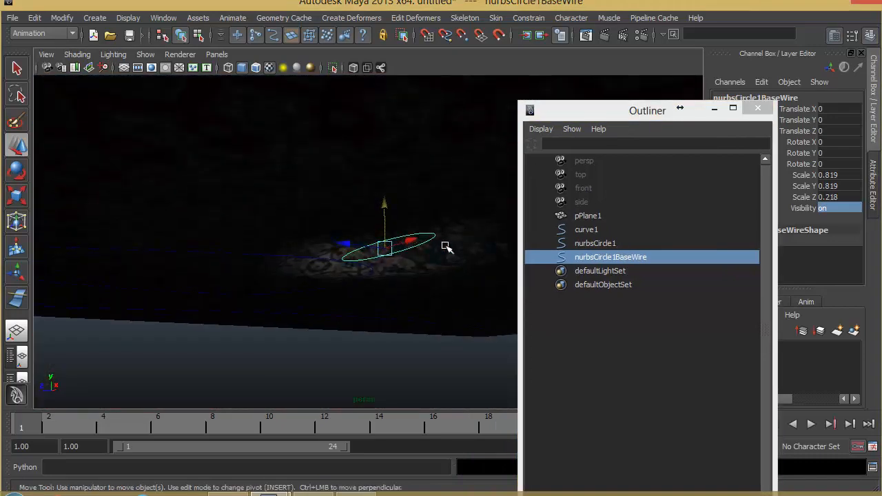
{"action": "left_click", "coordinate": [595, 243]}
{"action": "left_click", "coordinate": [587, 259], "text": "ctrl"}
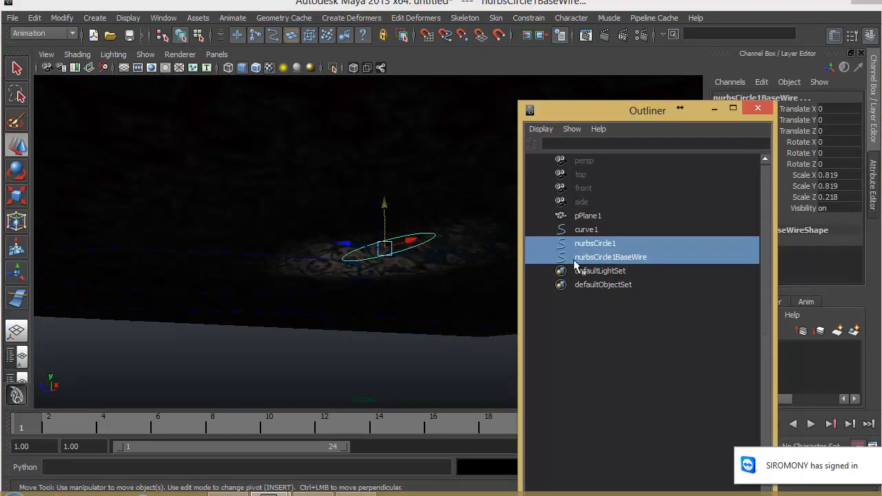
{"action": "left_click_drag", "start_coordinate": [462, 248], "coordinate": [268, 428], "text": "alt"}
- Set the Visibility of nurbsCircle1BaseWire to off
{"action": "left_click", "coordinate": [620, 258]}
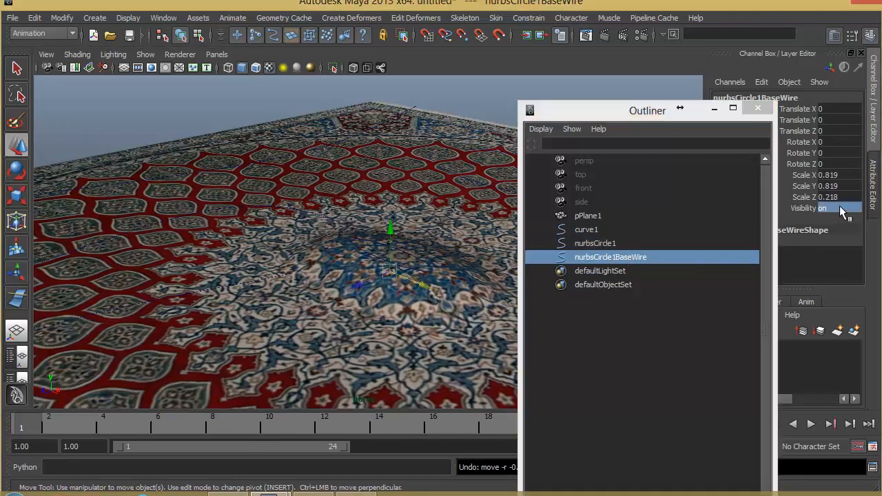
{"action": "left_click", "coordinate": [837, 207]}
{"action": "type", "text": "0"}
{"action": "key", "text": "Return"}
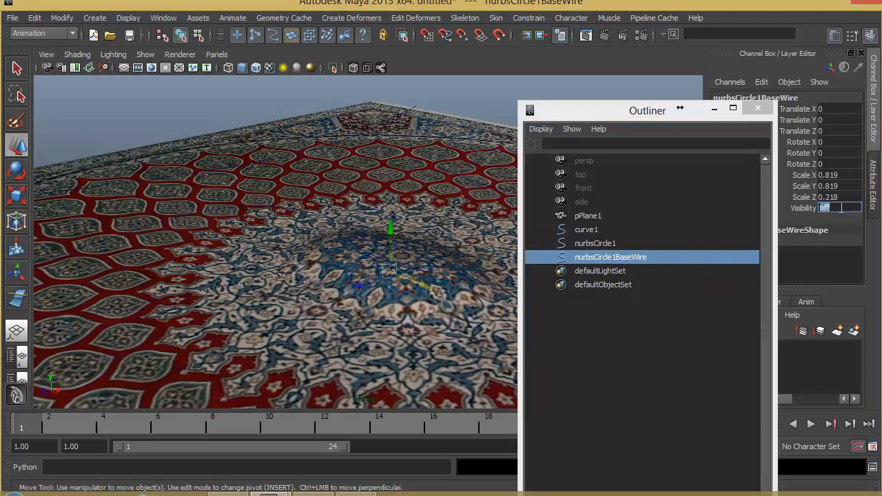
- Group nurbsCircle1 with its base wire and rename the group mouse
{"action": "left_click", "coordinate": [620, 245], "text": "ctrl"}
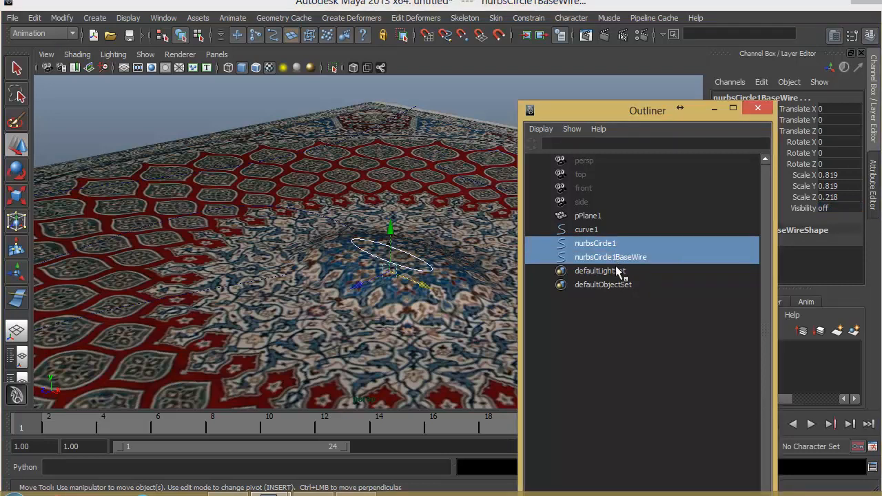
{"action": "key", "text": "ctrl+g"}
{"action": "double_click", "coordinate": [585, 244]}
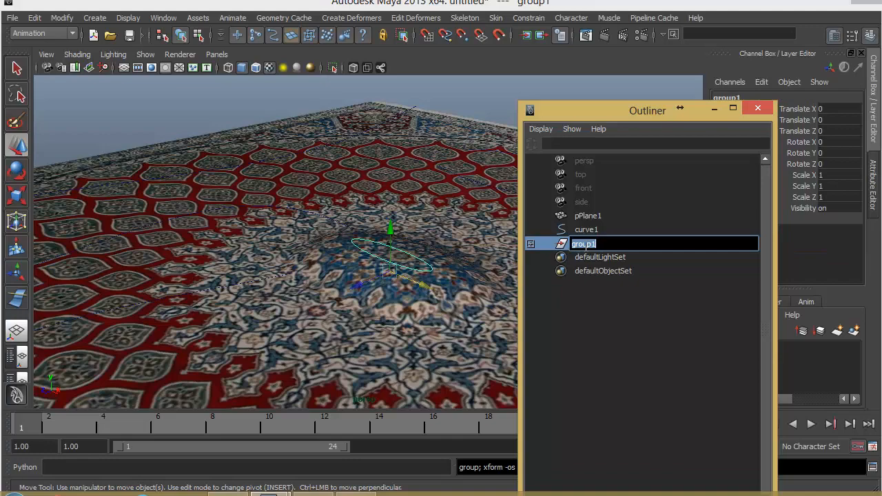
{"action": "type", "text": "mouse"}
{"action": "key", "text": "Return"}
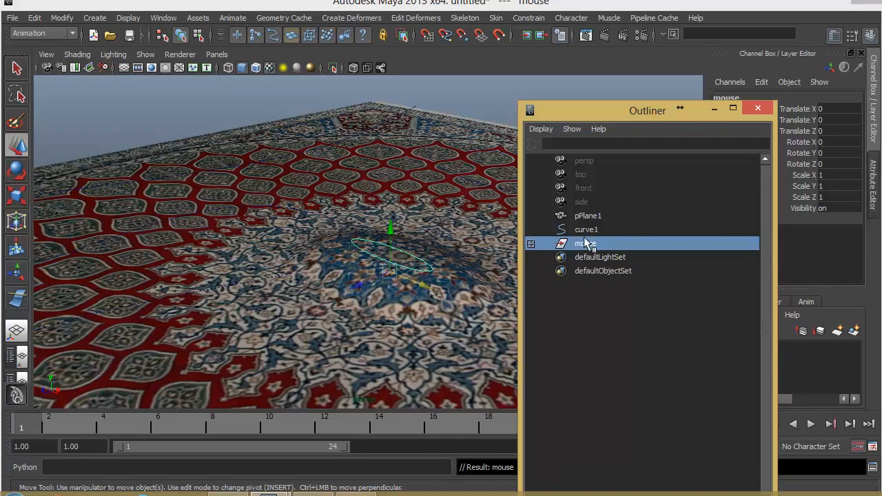
- Rename the winding curve curve1 to path in the Outliner
{"action": "left_click", "coordinate": [587, 229]}
{"action": "scroll", "coordinate": [174, 229], "scroll_direction": "down", "scroll_amount": 5}
{"action": "right_click_drag", "start_coordinate": [174, 229], "coordinate": [148, 229], "text": "alt"}
{"action": "middle_click_drag", "start_coordinate": [311, 240], "coordinate": [234, 221], "text": "alt"}
{"action": "right_click_drag", "start_coordinate": [303, 243], "coordinate": [262, 244], "text": "alt"}
{"action": "left_click", "coordinate": [589, 231]}
{"action": "double_click", "coordinate": [589, 230]}
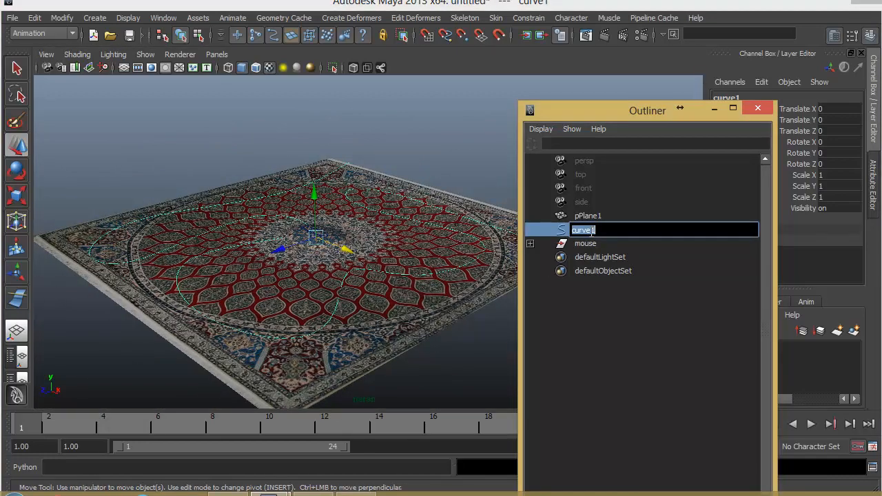
{"action": "type", "text": "path"}
{"action": "key", "text": "Return"}
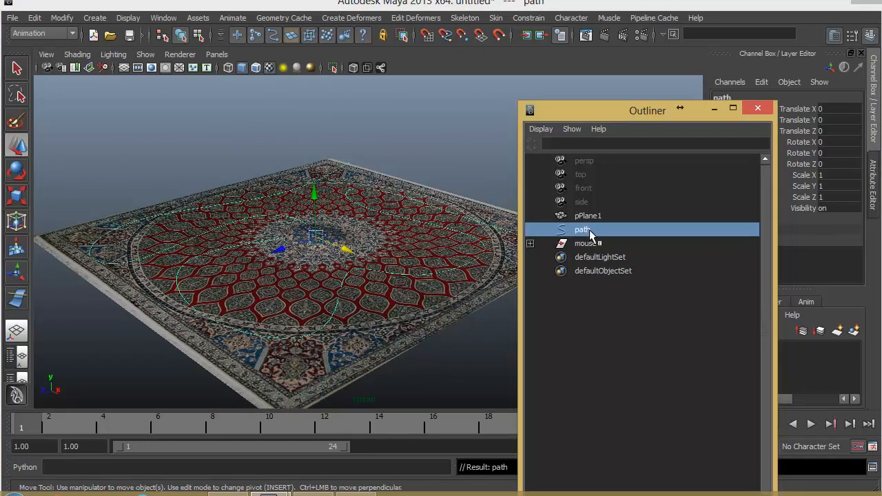
- Rename pPlane1 to carpet in the Outliner and clear the selection
{"action": "double_click", "coordinate": [590, 216]}
{"action": "type", "text": "ac"}
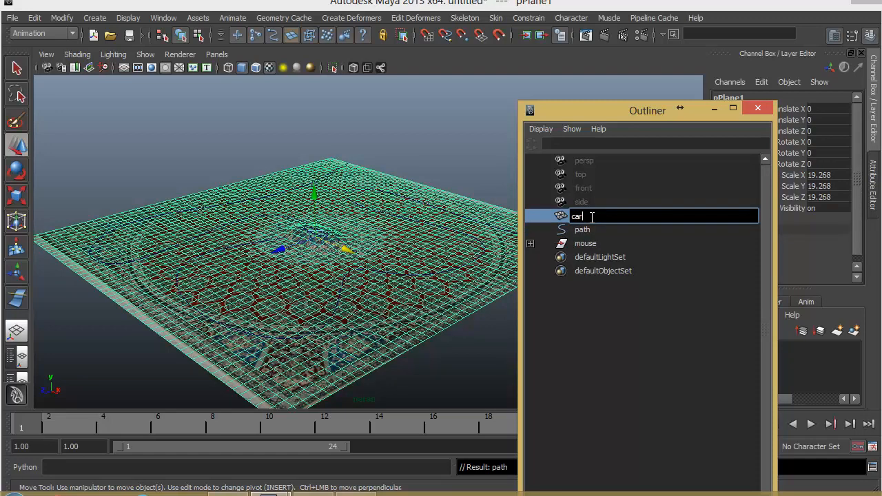
{"action": "type", "text": "rpet"}
{"action": "key", "text": "Return"}
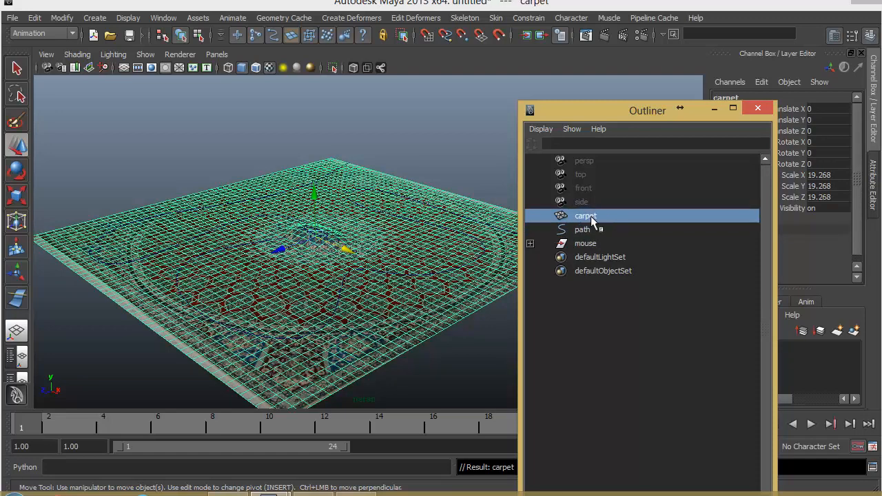
{"action": "left_click_drag", "start_coordinate": [415, 242], "coordinate": [494, 313], "text": "alt"}
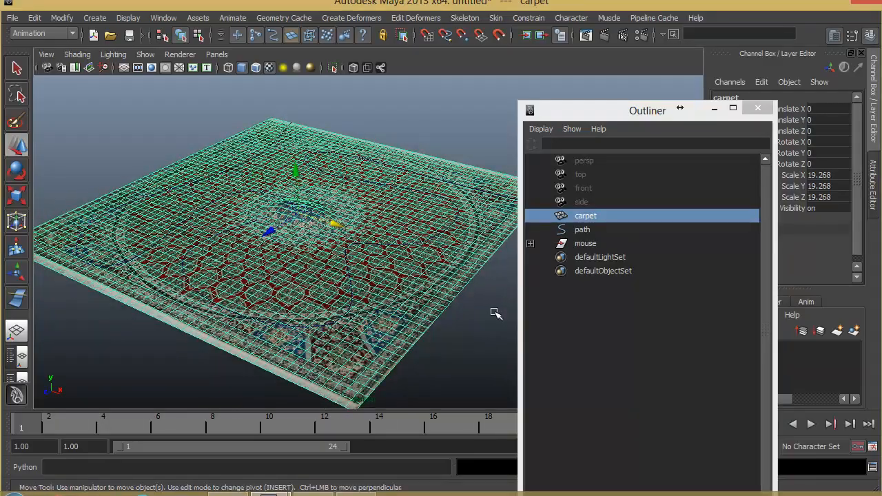
{"action": "left_click", "coordinate": [455, 375]}
- Attach the mouse group to the path curve with Attach to Motion Path
{"action": "left_click_drag", "start_coordinate": [377, 229], "coordinate": [356, 257], "text": "alt"}
{"action": "right_click_drag", "start_coordinate": [356, 258], "coordinate": [441, 241], "text": "alt"}
{"action": "middle_click_drag", "start_coordinate": [445, 238], "coordinate": [432, 234], "text": "alt"}
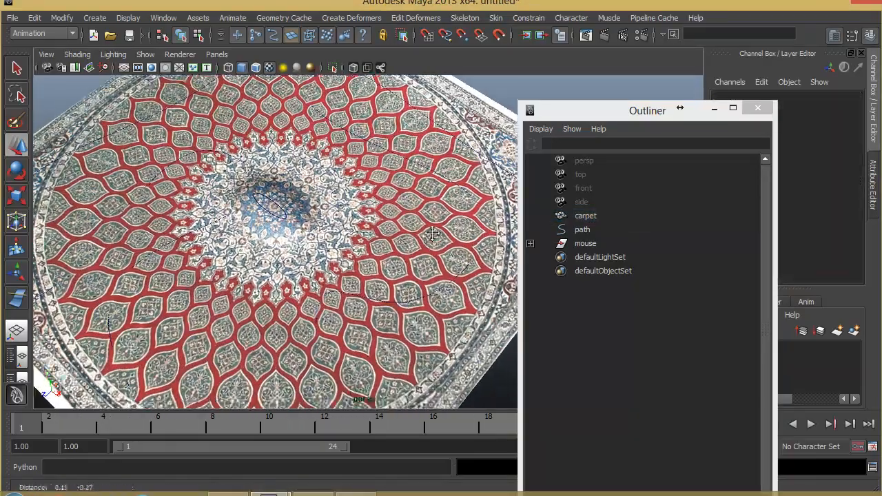
{"action": "right_click_drag", "start_coordinate": [431, 234], "coordinate": [406, 238], "text": "alt"}
{"action": "left_click", "coordinate": [584, 245]}
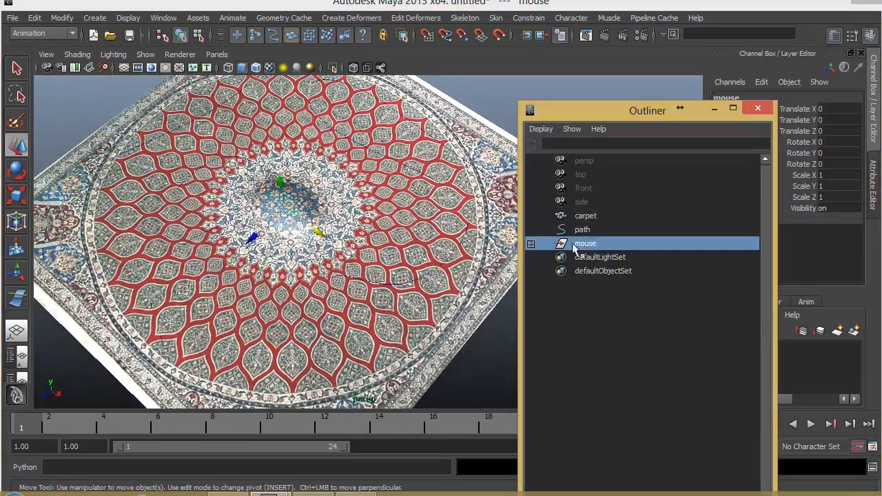
{"action": "left_click_drag", "start_coordinate": [396, 242], "coordinate": [447, 219], "text": "alt"}
{"action": "right_click_drag", "start_coordinate": [447, 219], "coordinate": [413, 214], "text": "alt"}
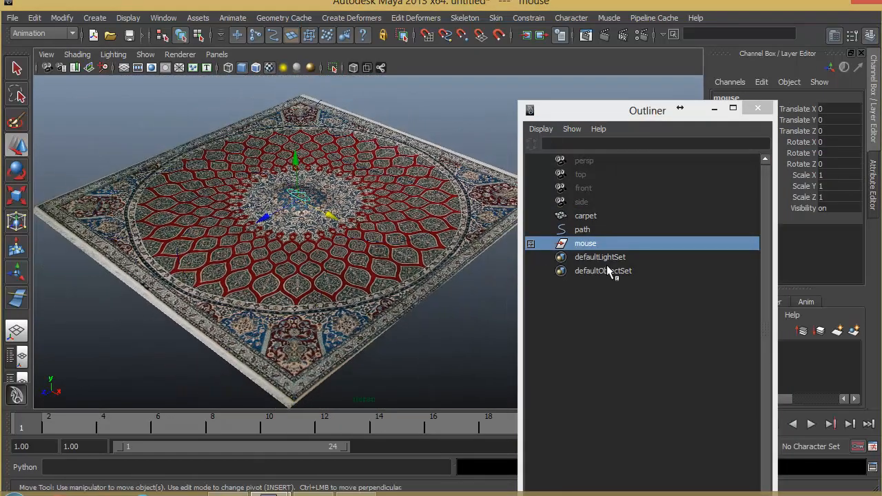
{"action": "left_click", "coordinate": [581, 230], "text": "ctrl"}
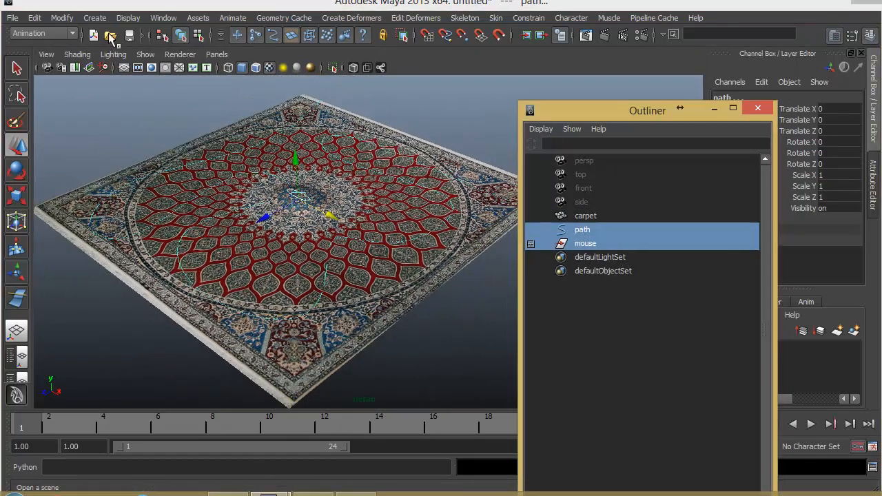
{"action": "left_click", "coordinate": [232, 18]}
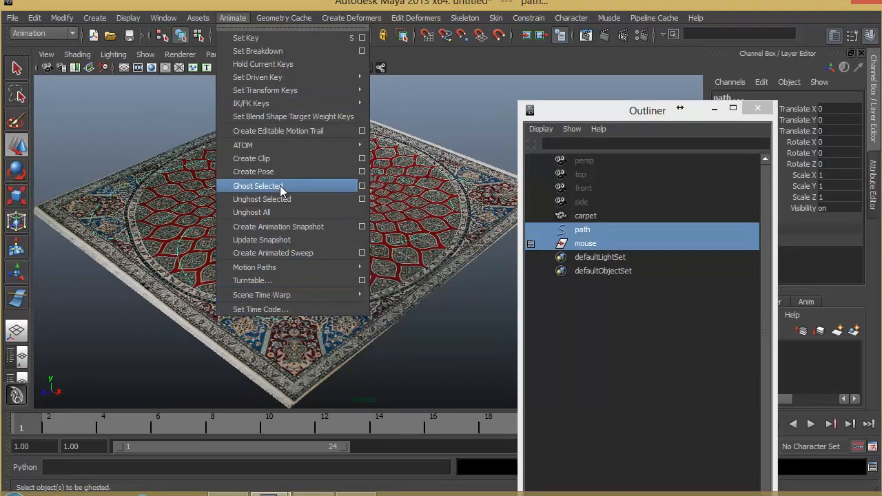
{"action": "mouse_move", "coordinate": [288, 270]}
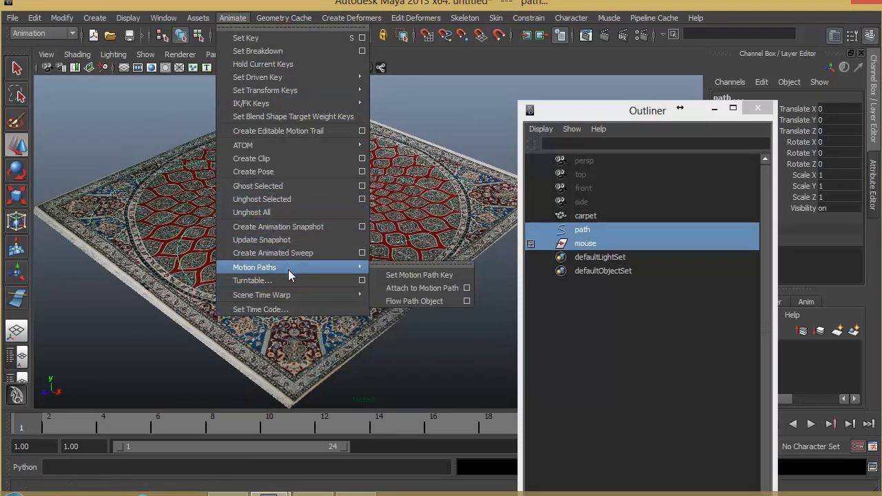
{"action": "left_click", "coordinate": [422, 287]}
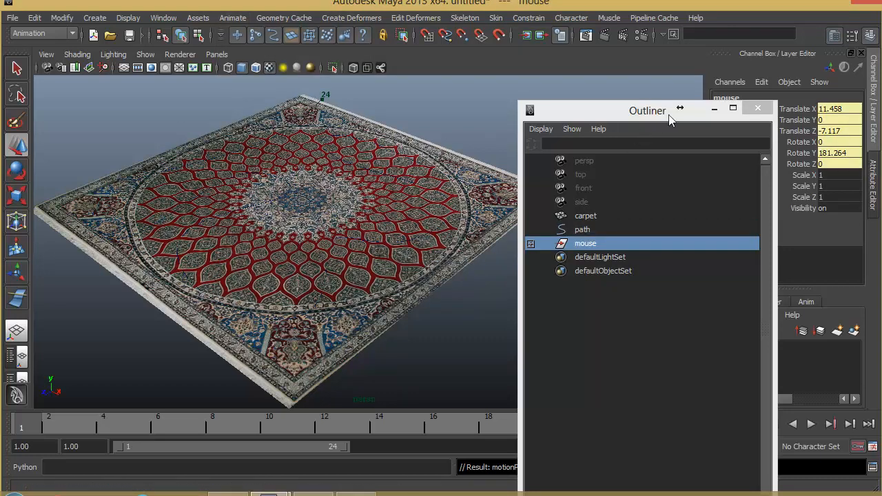
- Minimize the Outliner and play the animation to check how the bump travels along the path, then stop playback
{"action": "left_click", "coordinate": [715, 108]}
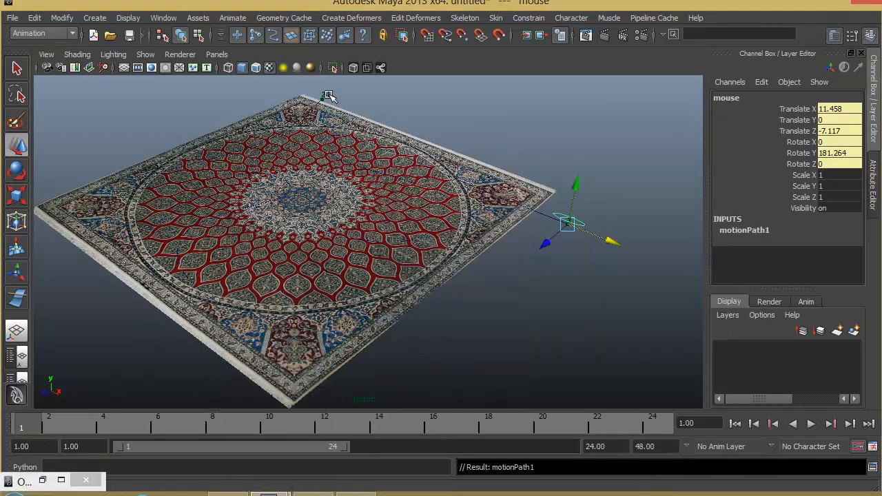
{"action": "left_click", "coordinate": [810, 424]}
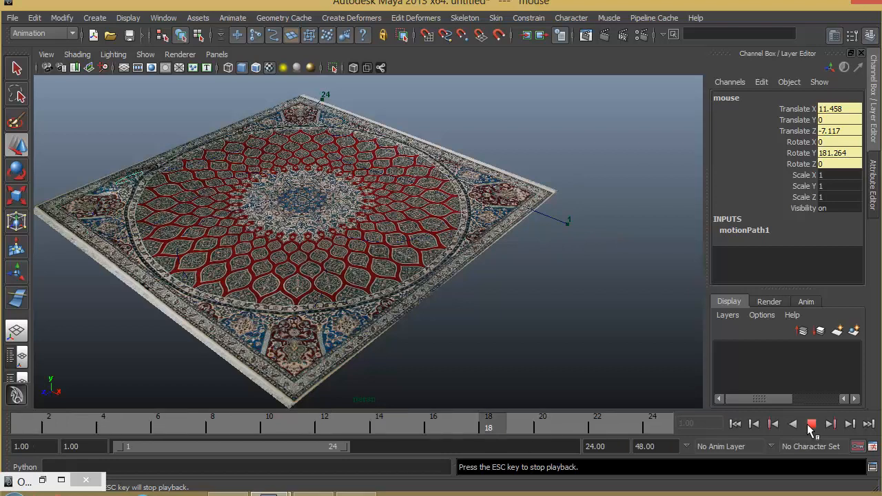
{"action": "left_click", "coordinate": [810, 423]}
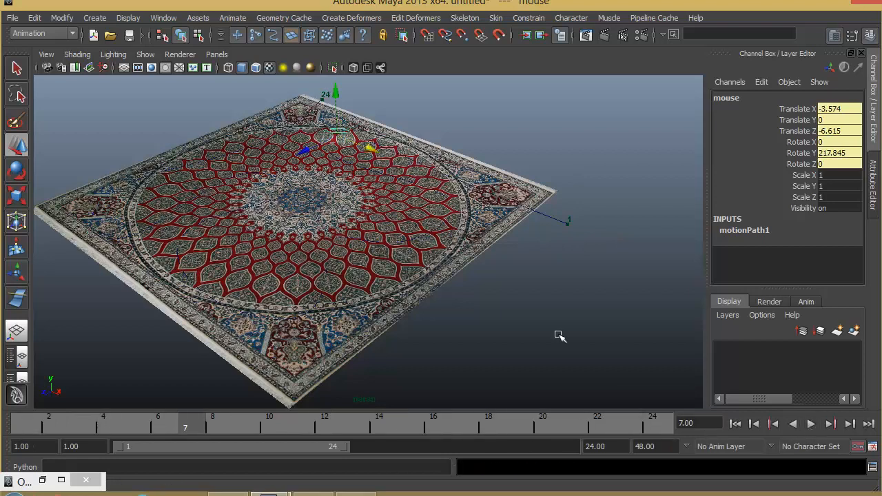
- Select the position marker for frame 24 at the end of the path and set its Time to 200
{"action": "left_click", "coordinate": [325, 95]}
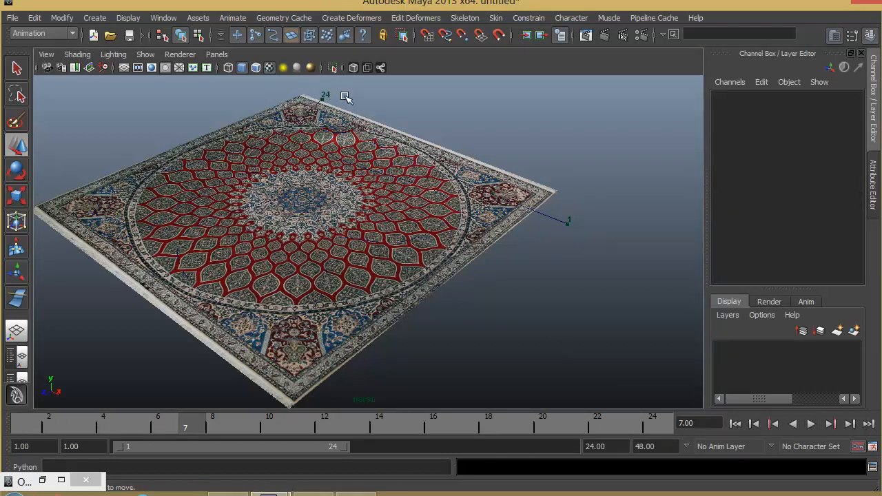
{"action": "left_click", "coordinate": [321, 96]}
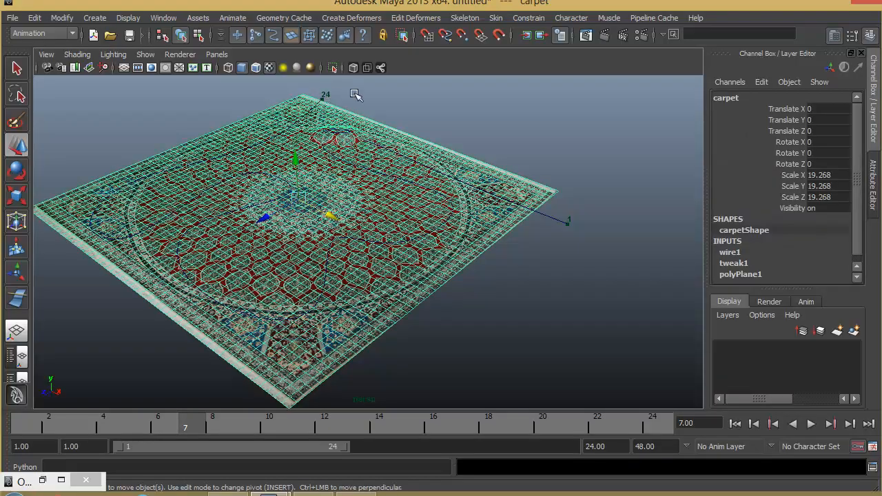
{"action": "middle_click_drag", "start_coordinate": [407, 121], "coordinate": [423, 180], "text": "alt"}
{"action": "left_click_drag", "start_coordinate": [423, 180], "coordinate": [296, 181], "text": "alt"}
{"action": "right_click_drag", "start_coordinate": [296, 181], "coordinate": [571, 108], "text": "alt"}
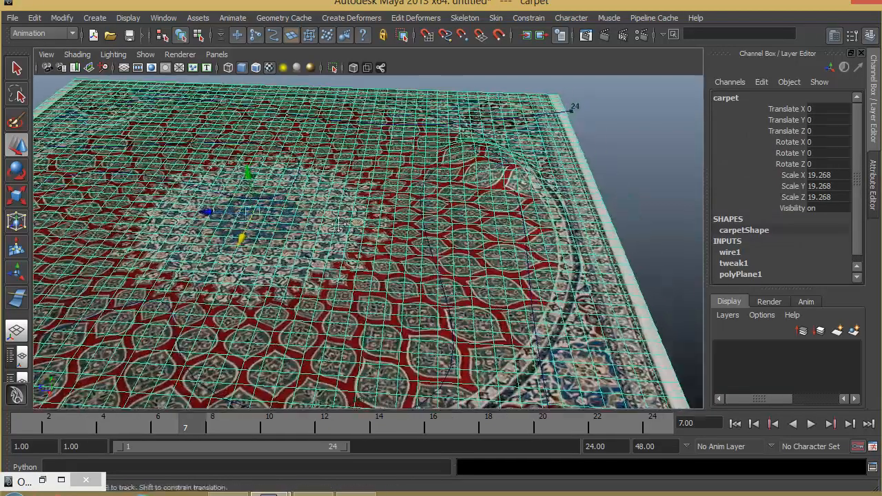
{"action": "middle_click_drag", "start_coordinate": [571, 108], "coordinate": [364, 173], "text": "alt"}
{"action": "mouse_move", "coordinate": [364, 173]}
{"action": "right_mouse_down", "text": "alt"}
{"action": "mouse_move", "coordinate": [419, 134]}
{"action": "mouse_move", "coordinate": [367, 174]}
{"action": "right_mouse_up", "text": "alt"}
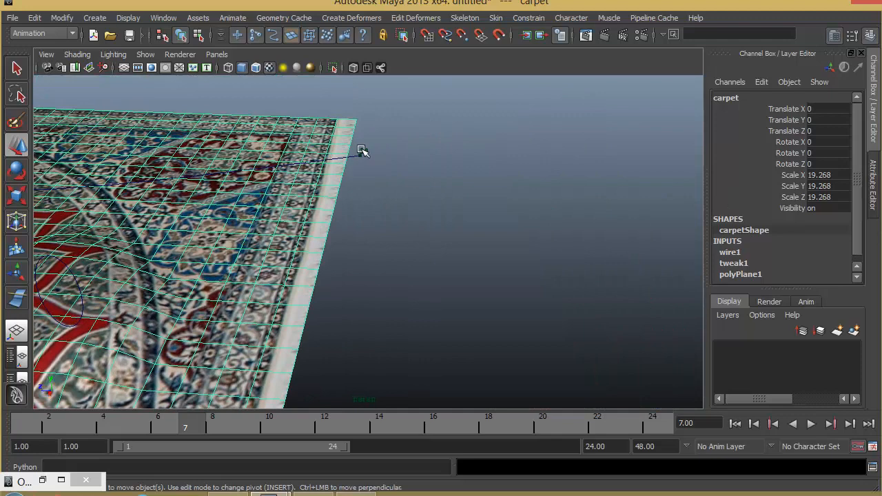
{"action": "left_click", "coordinate": [360, 152]}
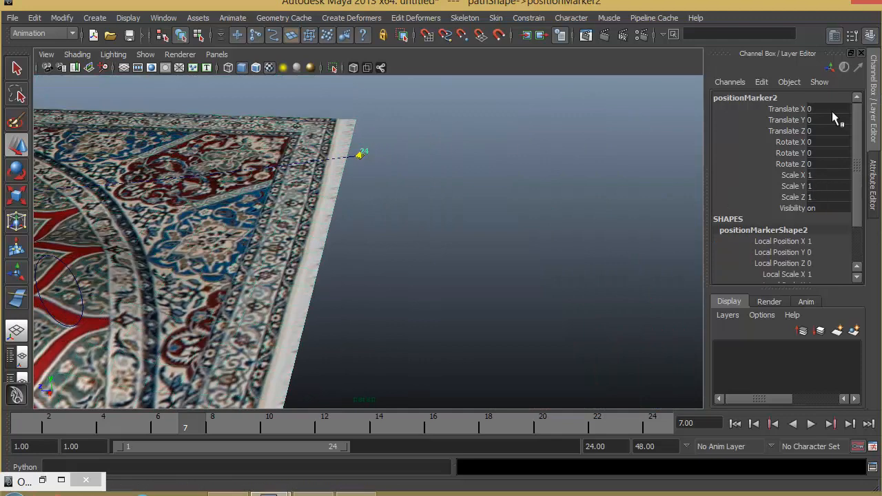
{"action": "left_click", "coordinate": [874, 187]}
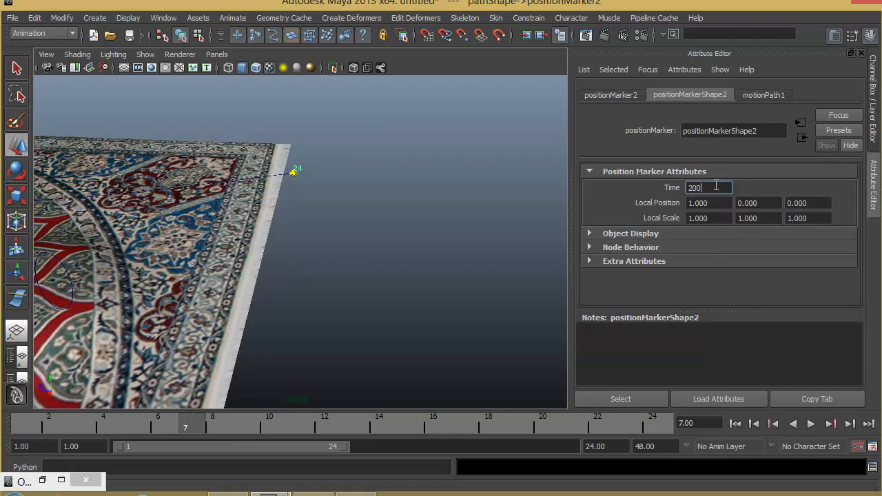
{"action": "left_click", "coordinate": [716, 186]}
{"action": "type", "text": "200"}
{"action": "key", "text": "Return"}
- Set the playback end time to 200 and start playing the mouse animation with the whole carpet in view
{"action": "right_click_drag", "start_coordinate": [239, 233], "coordinate": [207, 238], "text": "alt"}
{"action": "left_click_drag", "start_coordinate": [206, 237], "coordinate": [276, 228], "text": "alt"}
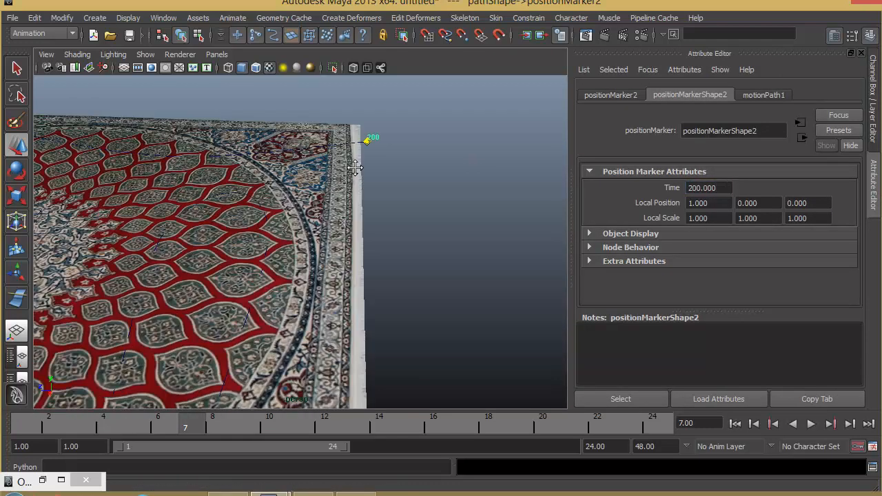
{"action": "right_click_drag", "start_coordinate": [276, 227], "coordinate": [95, 258], "text": "alt"}
{"action": "left_click_drag", "start_coordinate": [95, 258], "coordinate": [307, 293], "text": "alt"}
{"action": "right_click_drag", "start_coordinate": [307, 292], "coordinate": [487, 380], "text": "alt"}
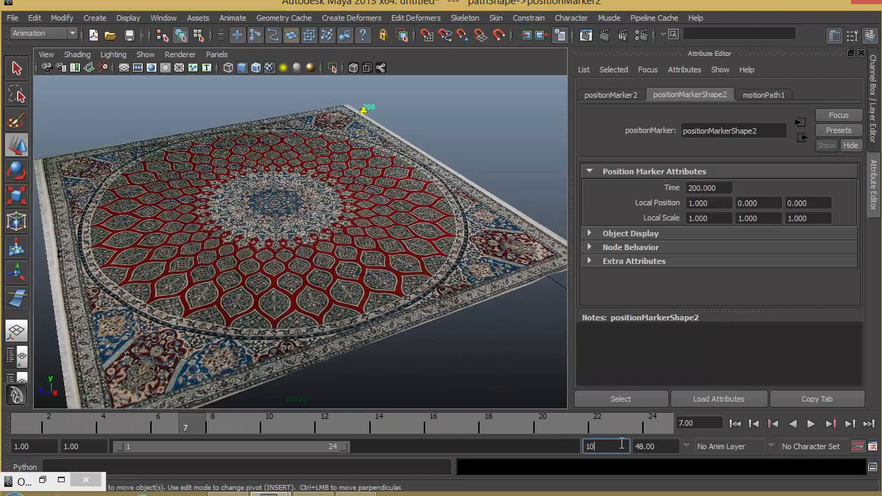
{"action": "left_click", "coordinate": [621, 444]}
{"action": "type", "text": "200"}
{"action": "key", "text": "Return"}
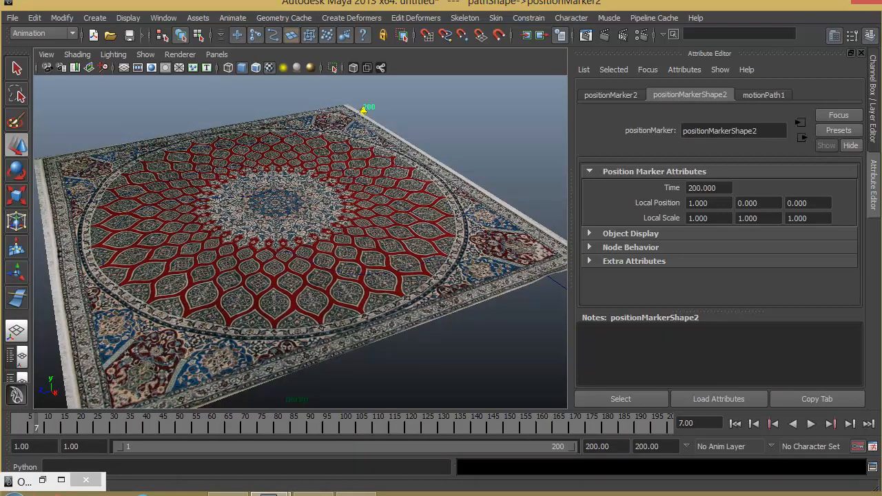
{"action": "left_click", "coordinate": [810, 424]}
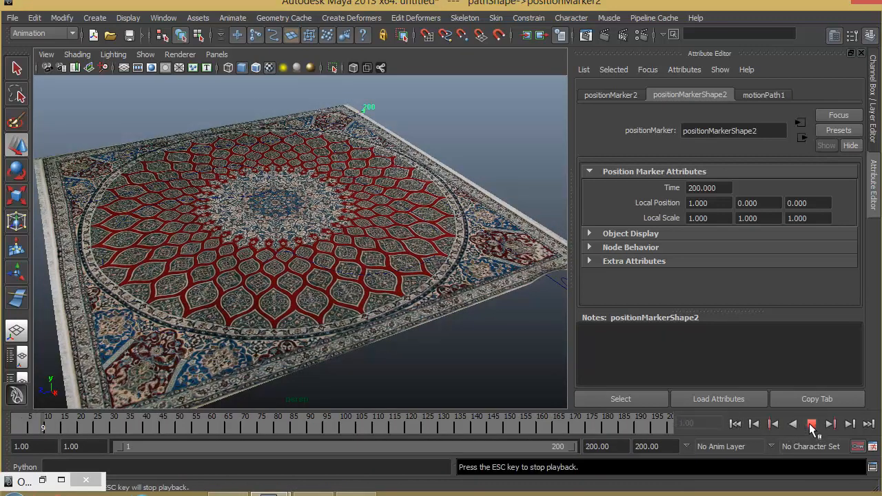